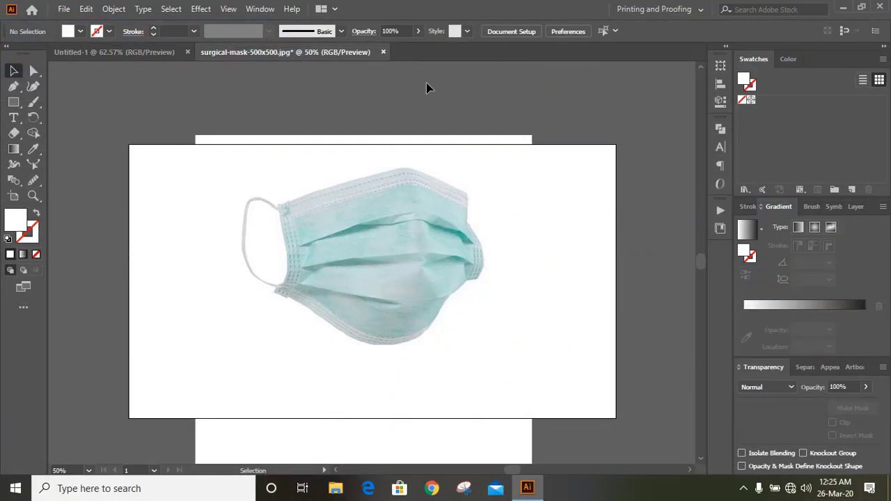
Move the surgical mask photo into the Untitled-1 document and position it on the artboard
left_click_drag(316, 202, 135, 55)
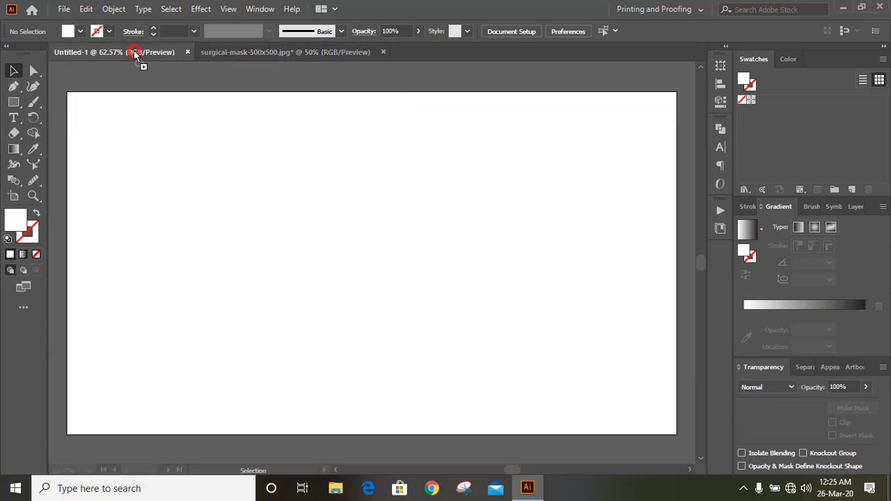
left_click_drag(382, 249, 382, 252)
left_click_drag(441, 289, 409, 236)
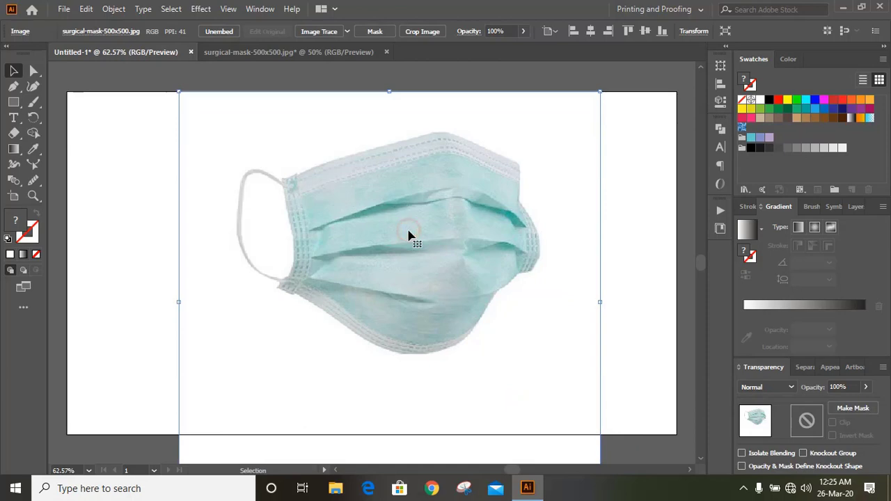
Lock the selected mask photo in place as a tracing template
left_click(143, 9)
mouse_move(111, 8)
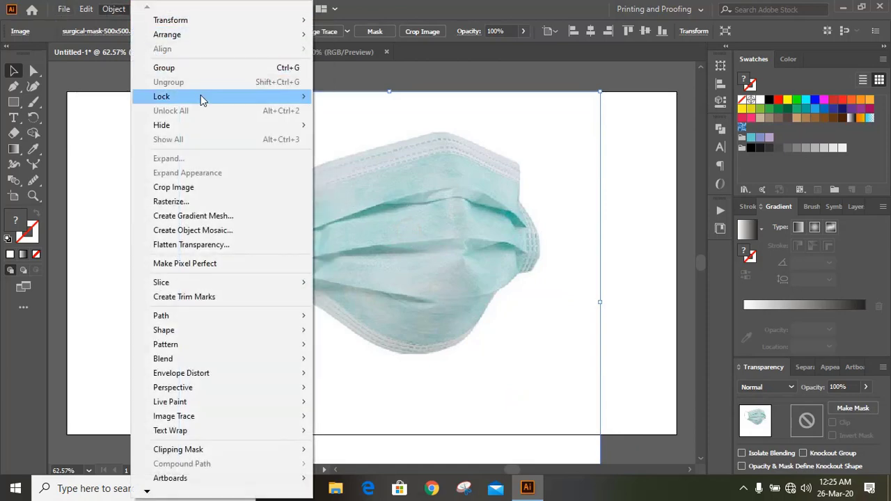
mouse_move(202, 97)
left_click(344, 93)
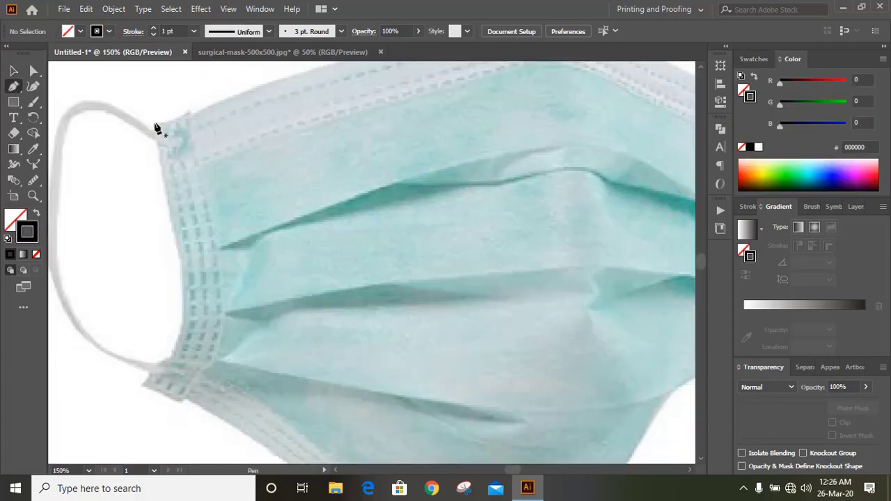
Trace the outline of the mask's left side band with the Pen tool, down its outer edge and back up its inner edge
left_click(155, 124)
left_click_drag(172, 220, 178, 245)
scroll(177, 245, "down", 1)
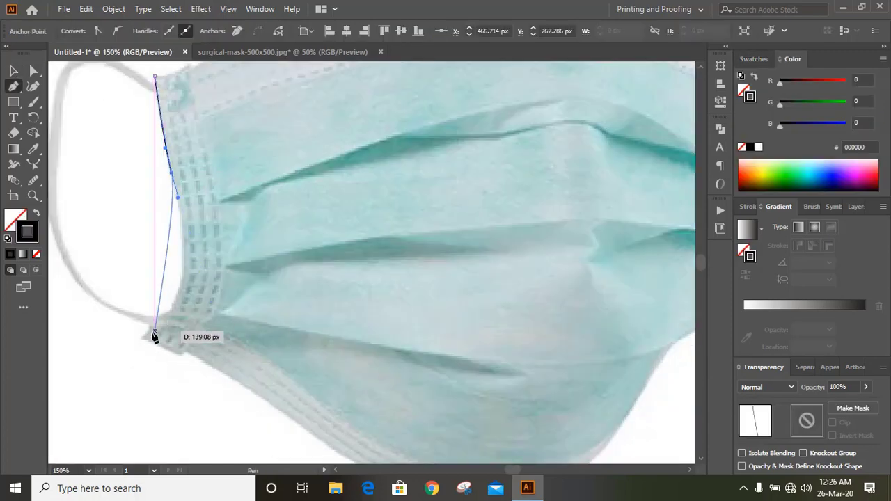
left_click_drag(143, 338, 180, 357)
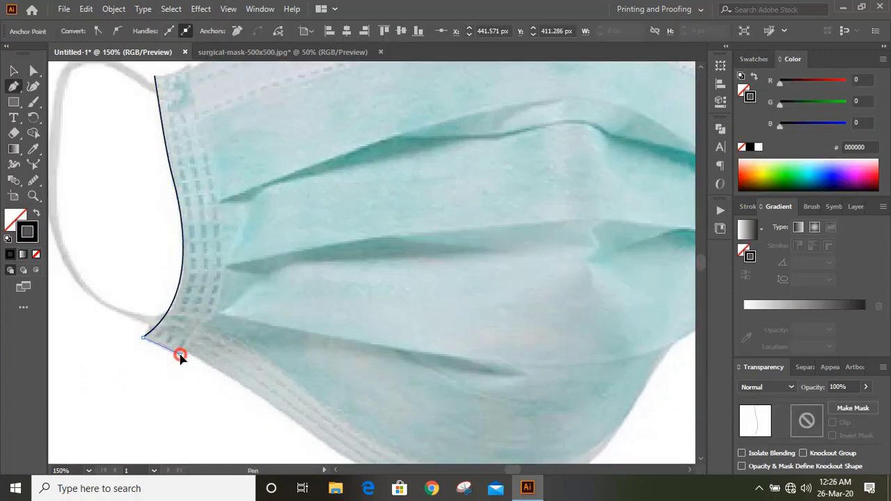
scroll(180, 356, "up", 3)
left_click_drag(207, 242, 165, 107)
left_click(215, 74)
Select and delete the unwanted path piece near the top of the left side band
left_click(13, 70)
left_click_drag(20, 132, 77, 148)
left_click(191, 144)
left_click(15, 71)
key("Delete")
key("Delete")
Draw a short curved path along the top of the left side band with the Pen tool
key("p")
left_click(155, 154)
left_click_drag(208, 138, 218, 124)
key("v")
left_click(216, 123)
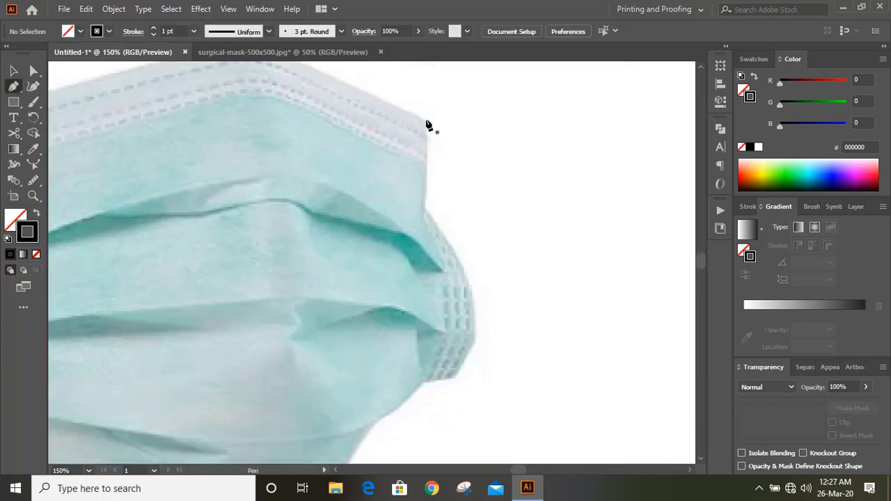
Trace the mask's right edge from its upper-right corner down around the right side band with the Pen tool
left_click(426, 120)
left_click_drag(426, 207, 422, 233)
left_click(427, 208)
scroll(428, 213, "down", 3)
mouse_move(453, 284)
left_mouse_down()
mouse_move(464, 285)
mouse_move(387, 341)
mouse_move(396, 348)
mouse_move(451, 291)
left_mouse_up()
left_click(426, 288)
scroll(446, 296, "down", 3)
left_click_drag(374, 251, 402, 282)
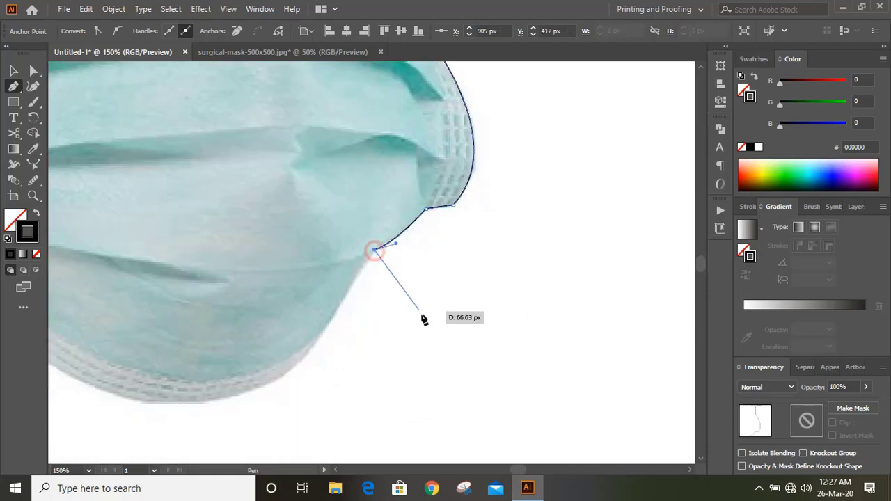
scroll(402, 282, "down", 3)
left_click_drag(258, 311, 199, 330)
key("ctrl+z")
left_click(319, 258)
key("ctrl+z")
Continue the outline along the mask's curved bottom edge to the lower corner of the left side band
left_click_drag(349, 210, 337, 235)
scroll(314, 294, "down", 1)
left_click_drag(219, 288, 127, 305)
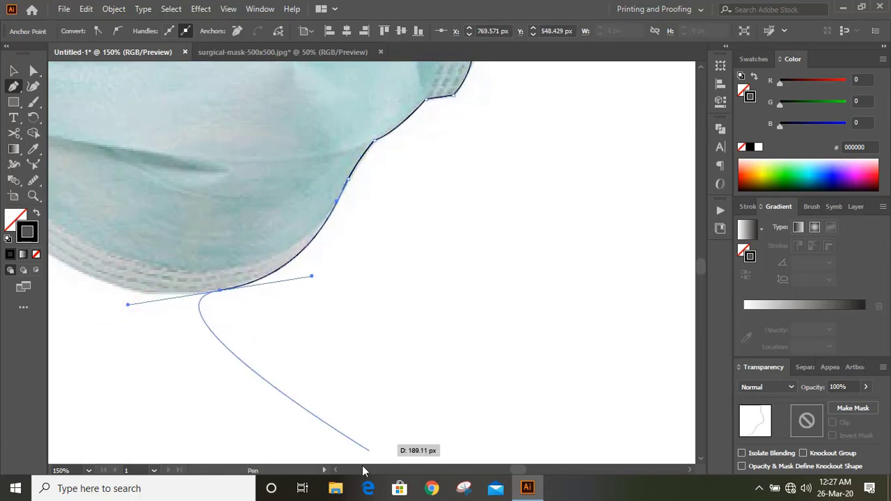
left_click(336, 470)
scroll(346, 313, "up", 2)
left_click_drag(348, 301, 322, 284)
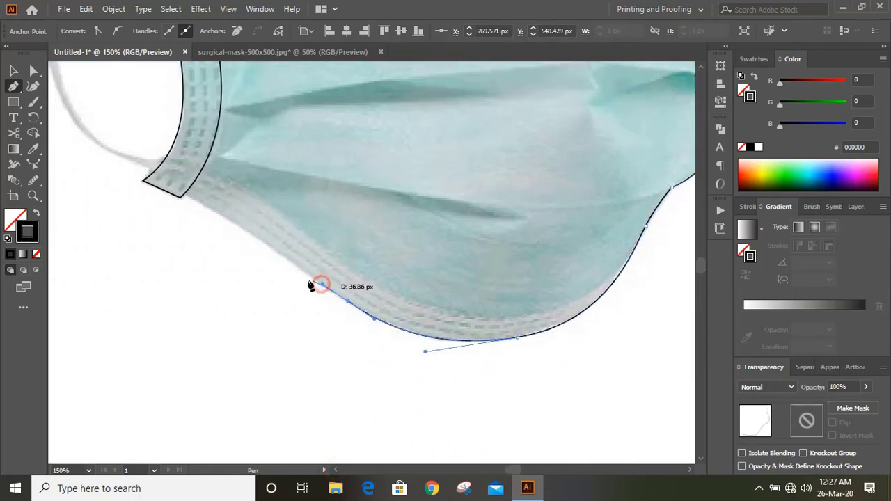
left_click_drag(258, 238, 248, 232)
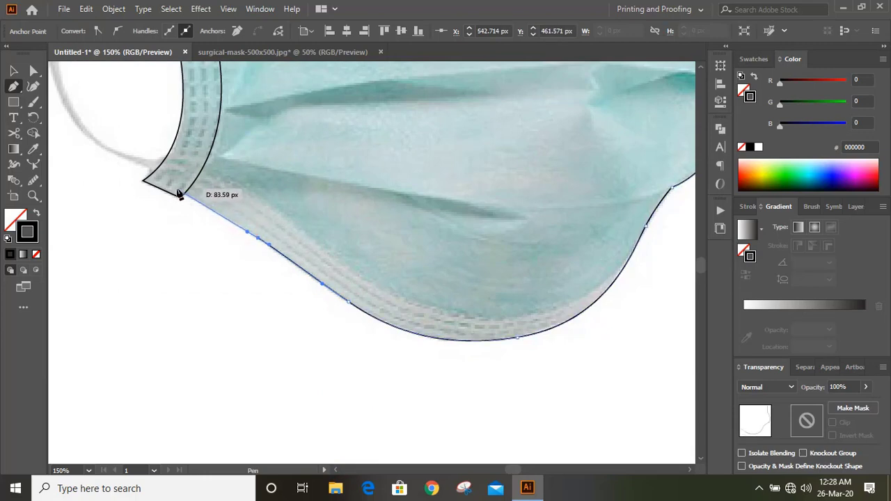
left_click(176, 188)
Continue the outline along the mask's top edge to the top of the left side band
scroll(336, 373, "up", 1)
scroll(336, 373, "up", 1)
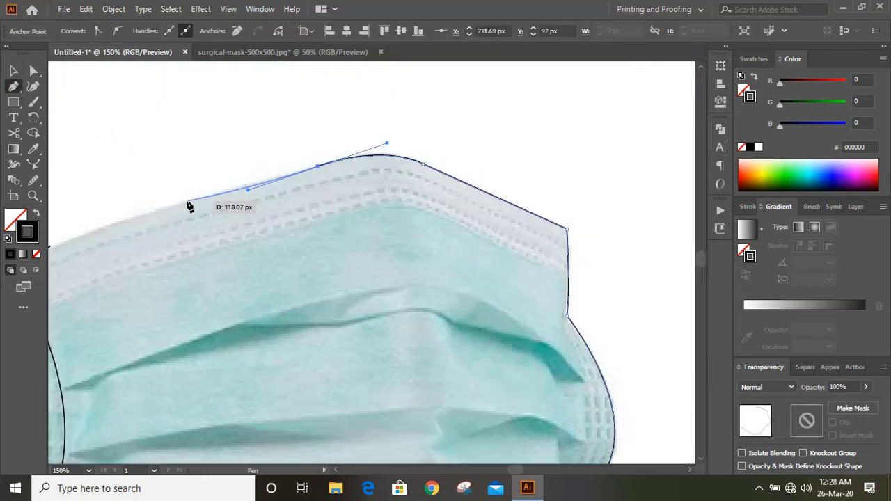
left_click_drag(183, 204, 97, 231)
scroll(332, 355, "left", 5)
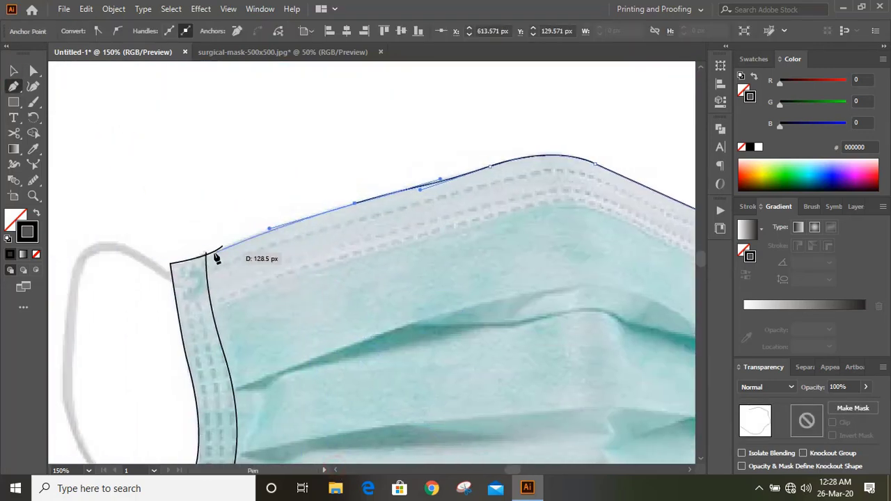
left_click(194, 261)
left_click(13, 71)
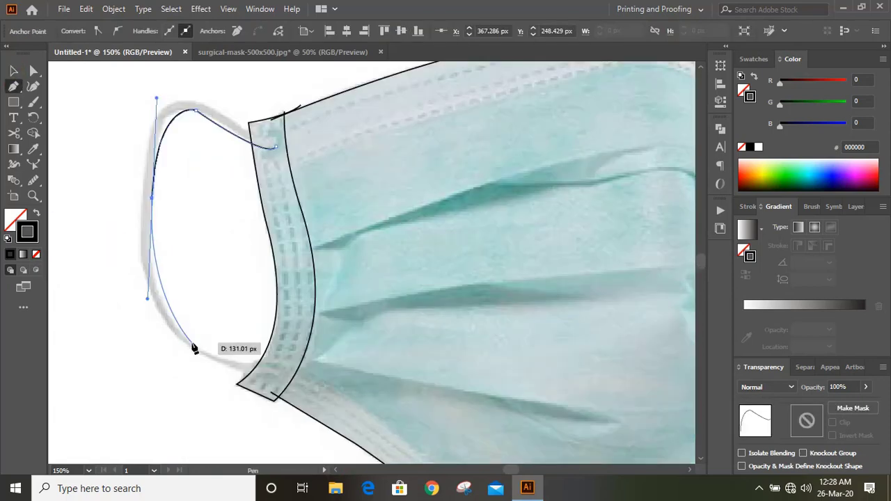
Trace the inner and outer edges of the ear loop with curved Pen paths ending on the left side band
left_click_drag(192, 343, 213, 363)
left_click(280, 374)
left_click_drag(158, 309, 147, 195)
Trace the lower edge of the mask's white top border from the right edge to the left side band
scroll(189, 140, "up", 2)
left_click_drag(399, 102, 366, 89)
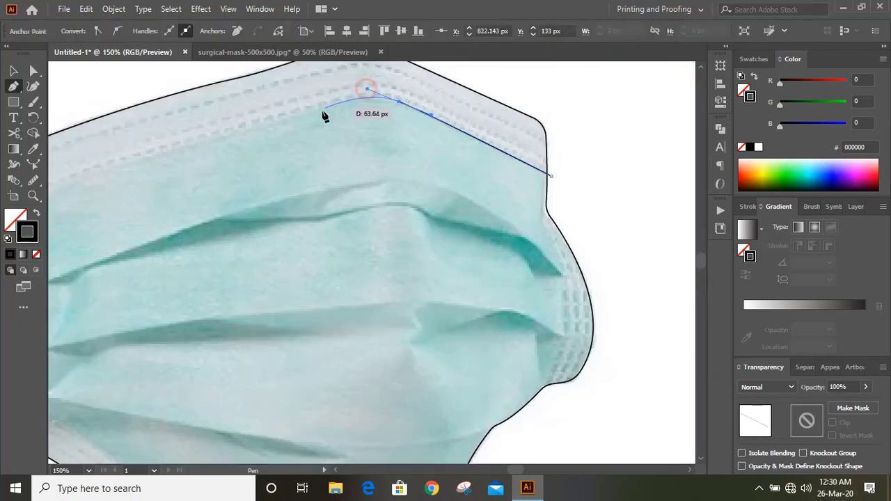
left_click(306, 110)
left_click(335, 470)
left_click(354, 170)
left_click(254, 205)
left_click(11, 73)
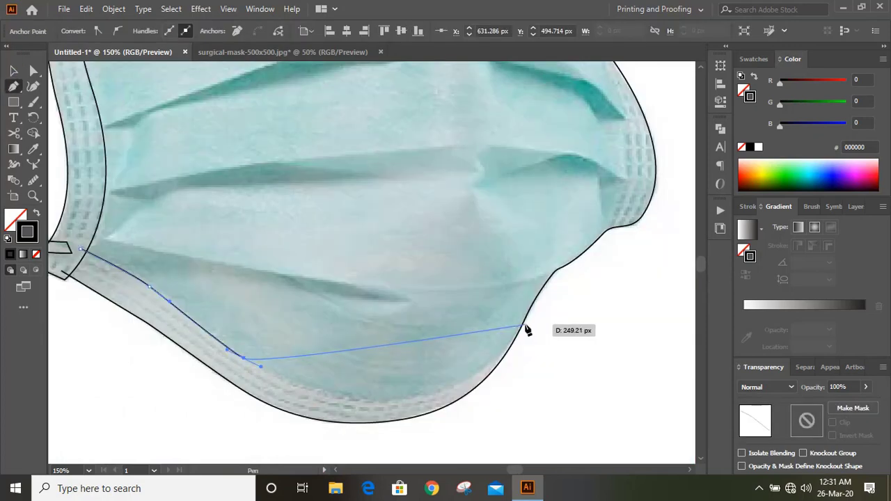
Trace the inner edge of the mask's bottom border, carrying the curve slightly past the right outline
left_click_drag(519, 324, 603, 188)
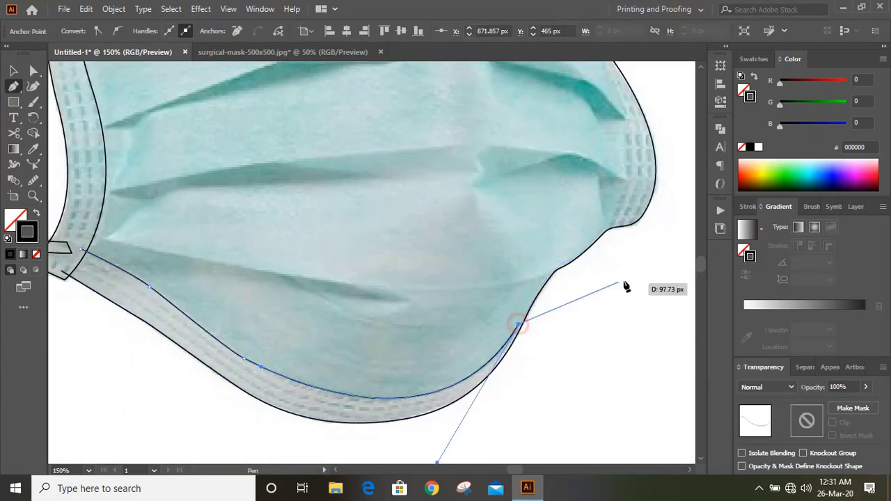
left_click_drag(570, 265, 596, 260)
left_click(592, 264)
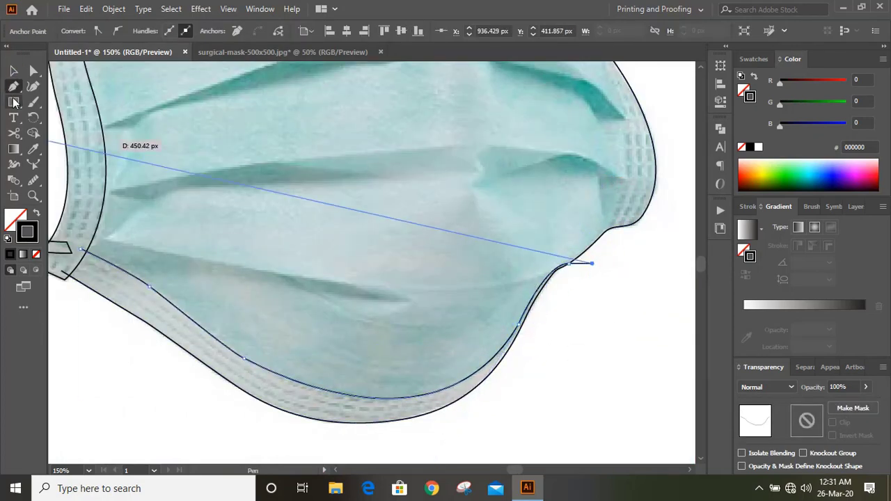
left_click(13, 71)
left_click(554, 336)
Draw two pointed pleat-end shapes as a zigzag path beside the left side band
left_click(103, 237)
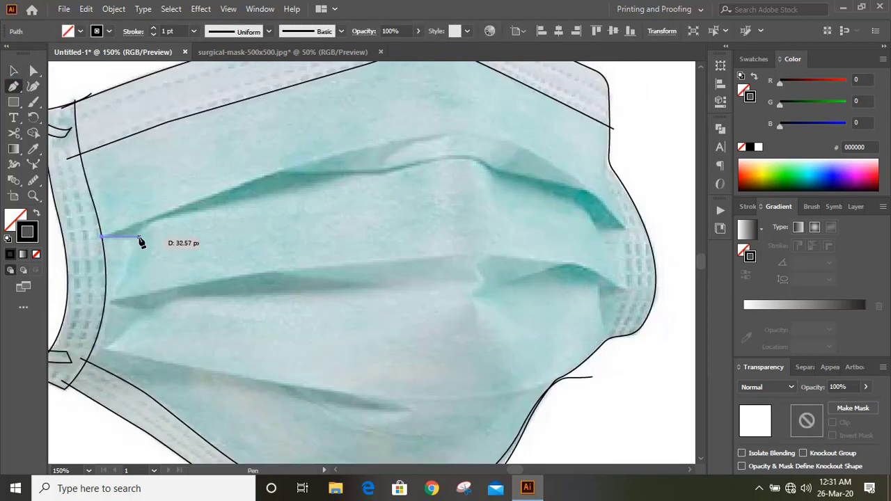
left_click(138, 237)
left_click_drag(101, 314, 128, 333)
left_click(154, 311)
left_click(81, 360)
key("v")
left_click(84, 82)
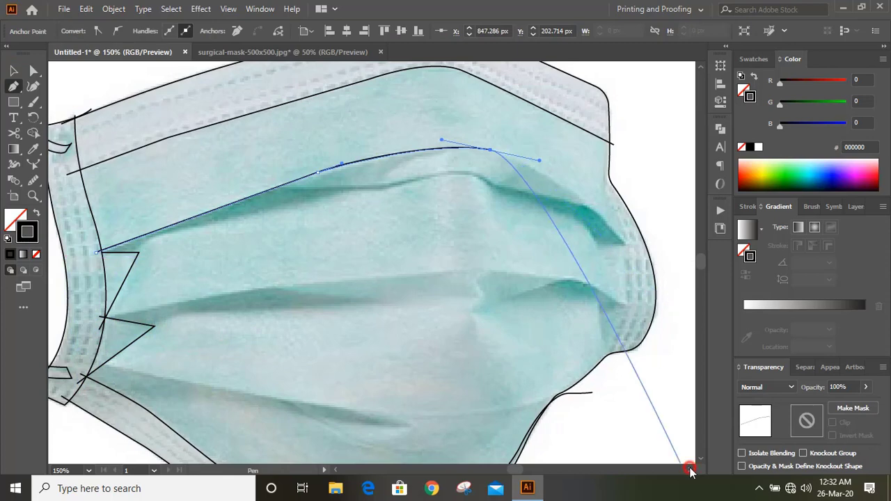
Extend the upper pleat line down across the right side band and beyond the mask's outline
left_click(689, 470)
left_click_drag(502, 244, 529, 279)
left_click(613, 237)
left_click(13, 70)
left_click(575, 323)
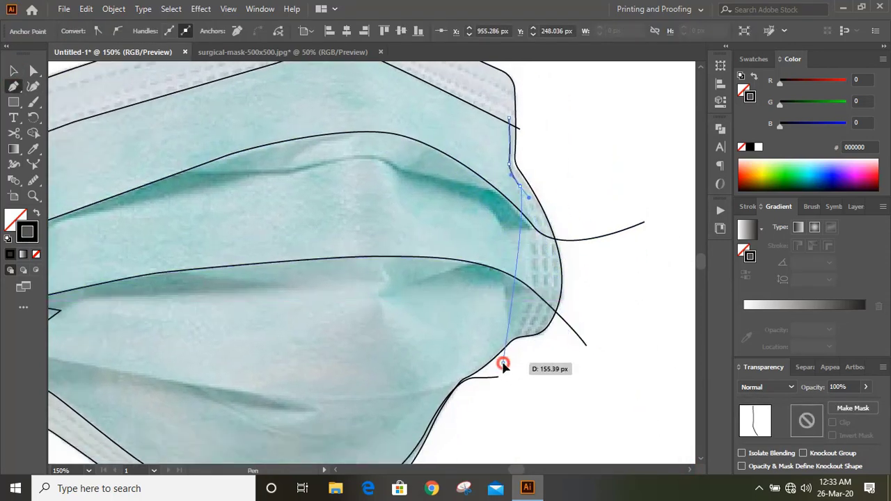
Finish the inner edge of the right side band and trace the lowest pleat line past the mask's right outline
left_click_drag(504, 364, 454, 430)
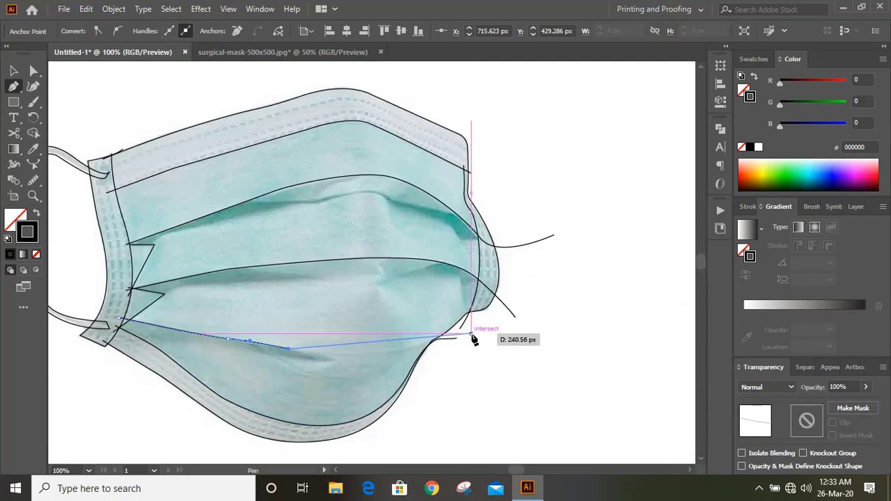
left_click_drag(475, 330, 545, 293)
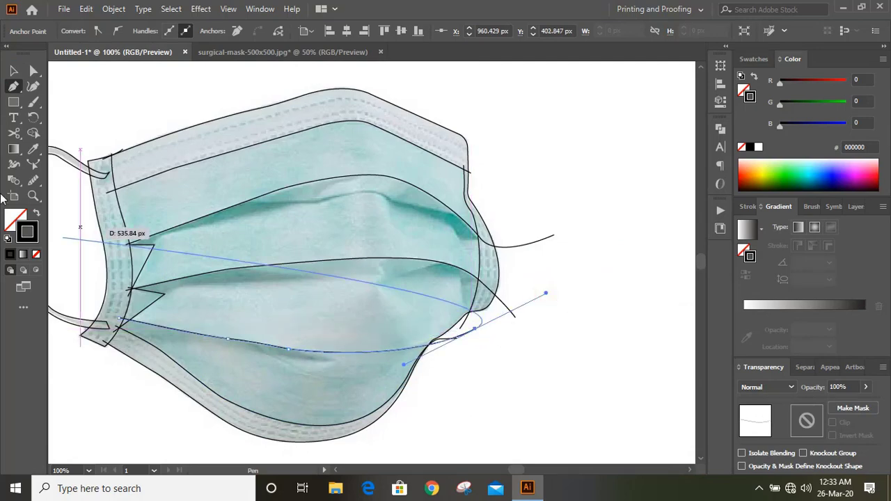
left_click(13, 70)
left_click(109, 92)
Select all the traced mask paths, copy them and paste the copy in place
left_click_drag(72, 96, 239, 232)
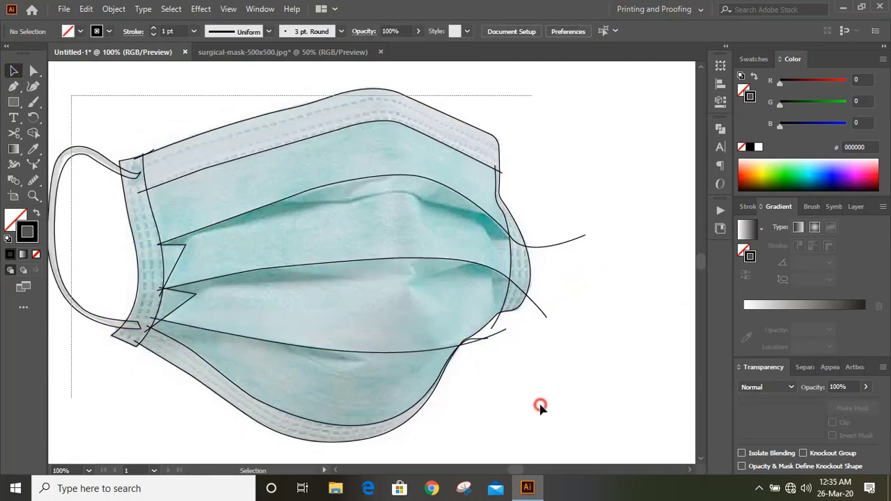
left_click_drag(540, 408, 559, 440)
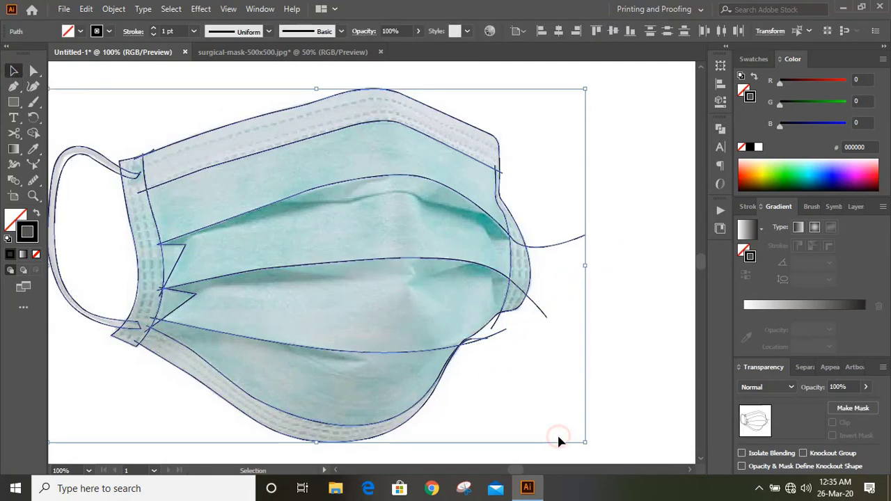
left_click(87, 9)
left_click(106, 71)
left_click(85, 9)
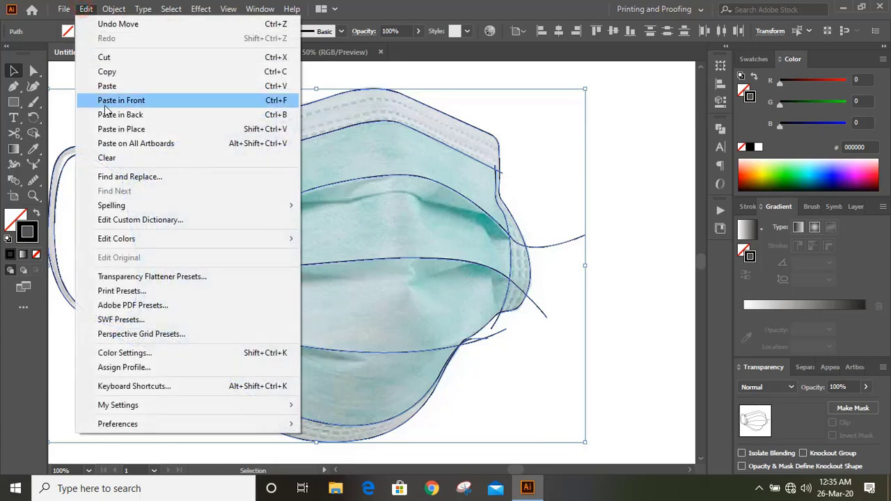
left_click(125, 129)
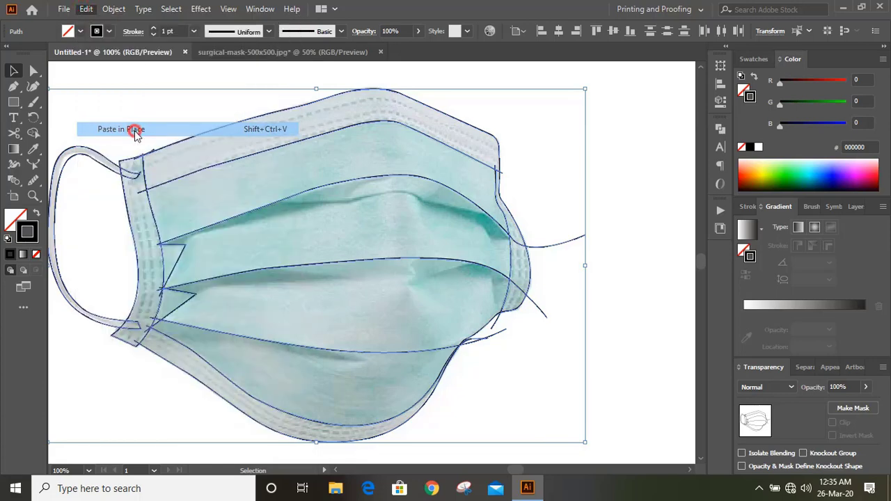
Set the pasted paths' stroke color to FF4113 and hide them
left_click(746, 167)
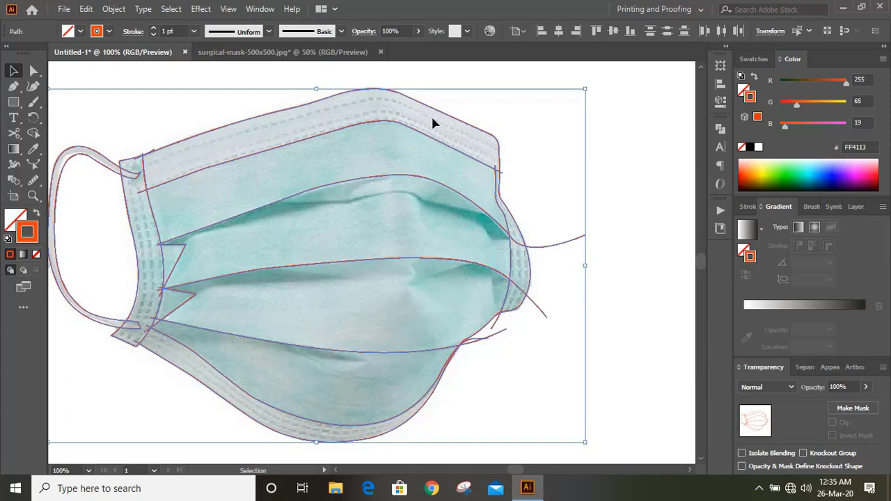
left_click(114, 9)
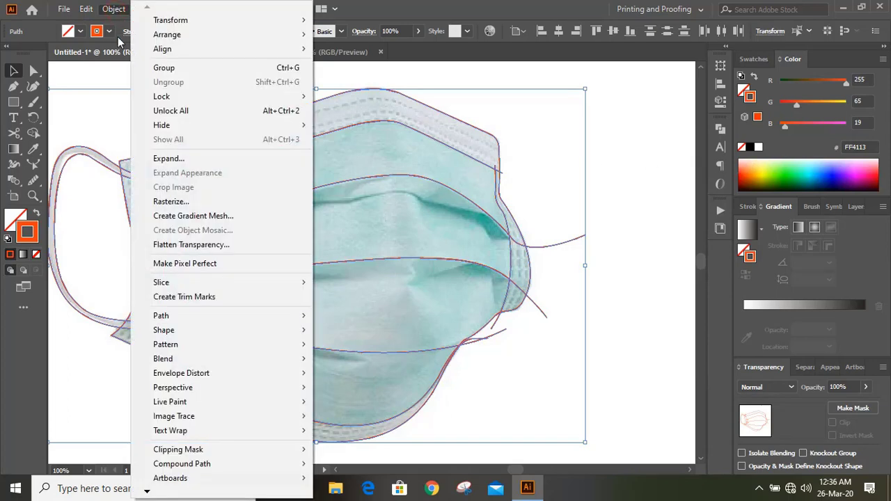
mouse_move(206, 129)
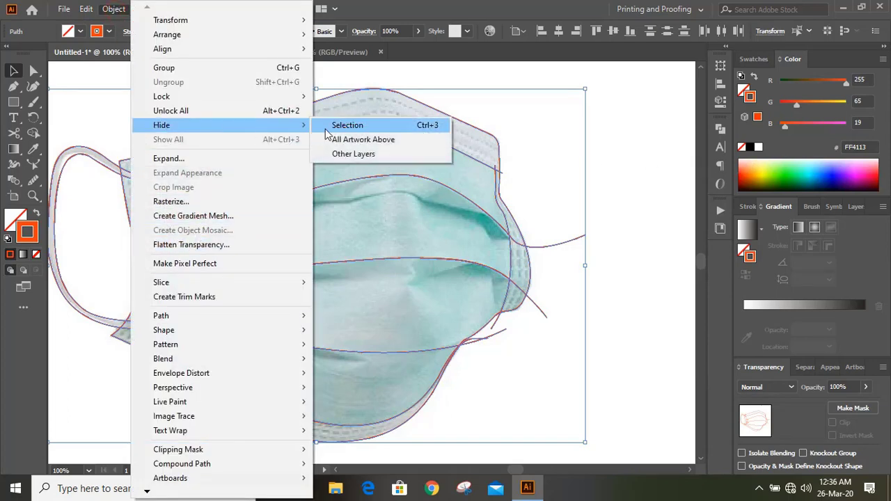
left_click(334, 129)
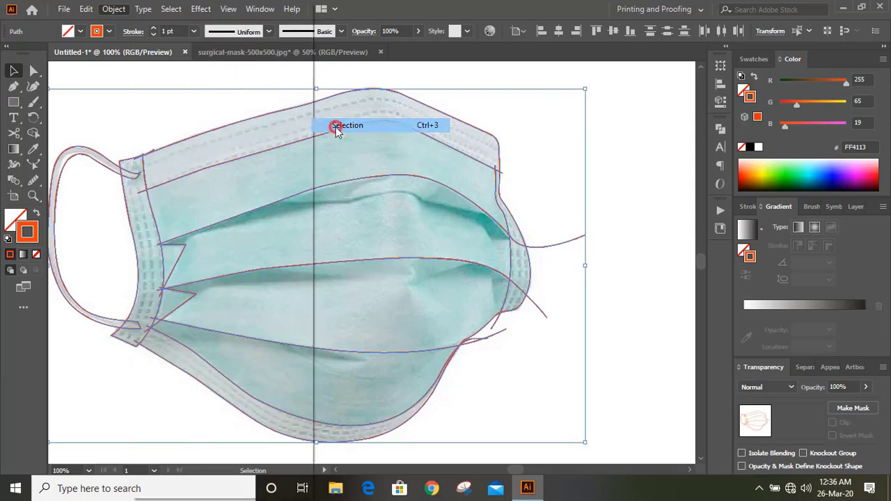
Merge the mask outline and left side band into one shape with Shape Builder, using fill color 1DFBFF
left_click(138, 293)
left_click(170, 364)
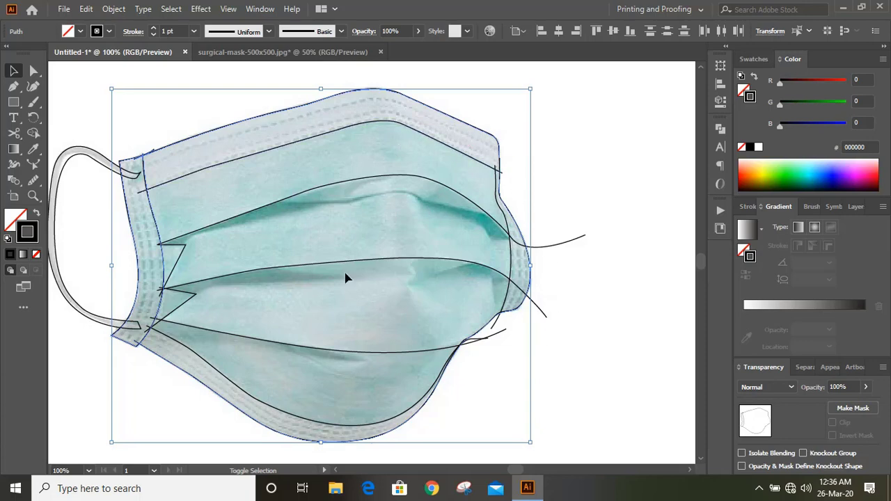
left_click(32, 133)
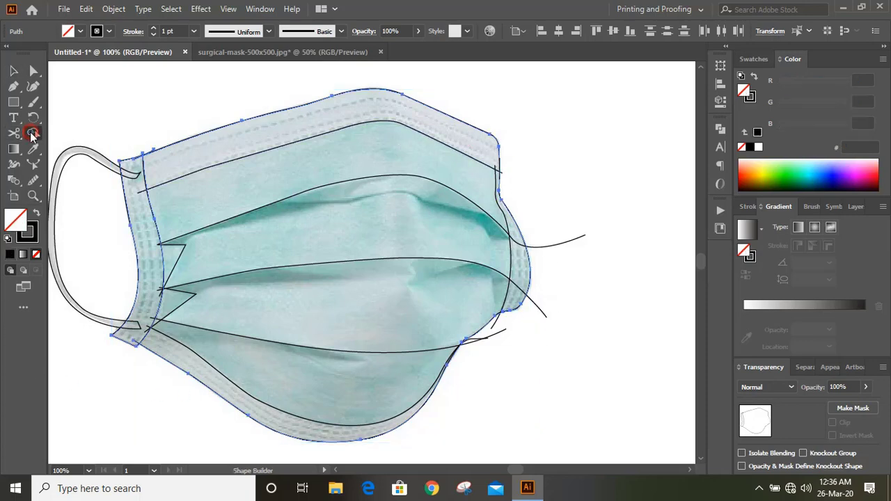
left_click(809, 170)
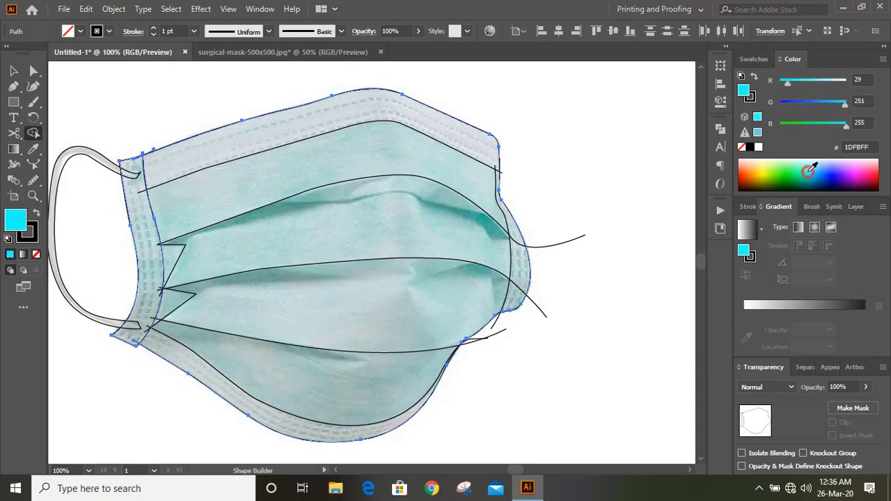
left_click(273, 295)
left_click_drag(198, 298, 323, 362)
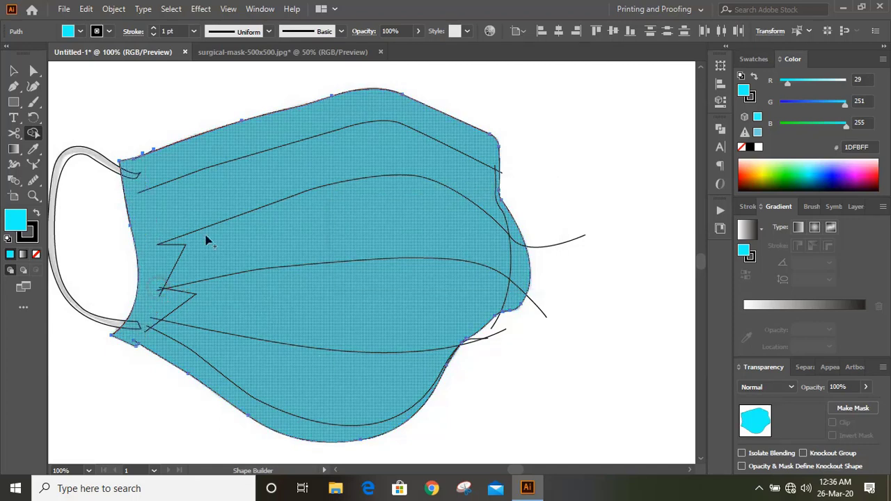
Fill the ear loop with color B0A200 and remove its stroke
left_click(12, 70)
left_click(93, 99)
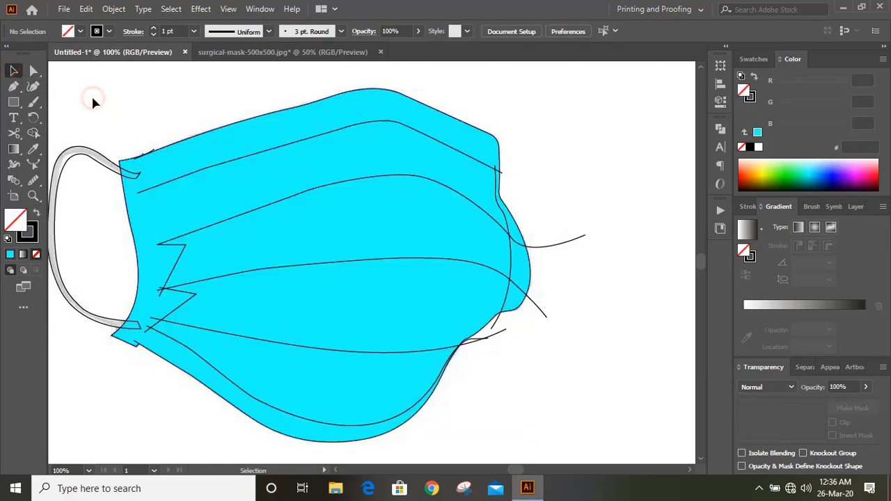
left_click(93, 149)
left_click(761, 178)
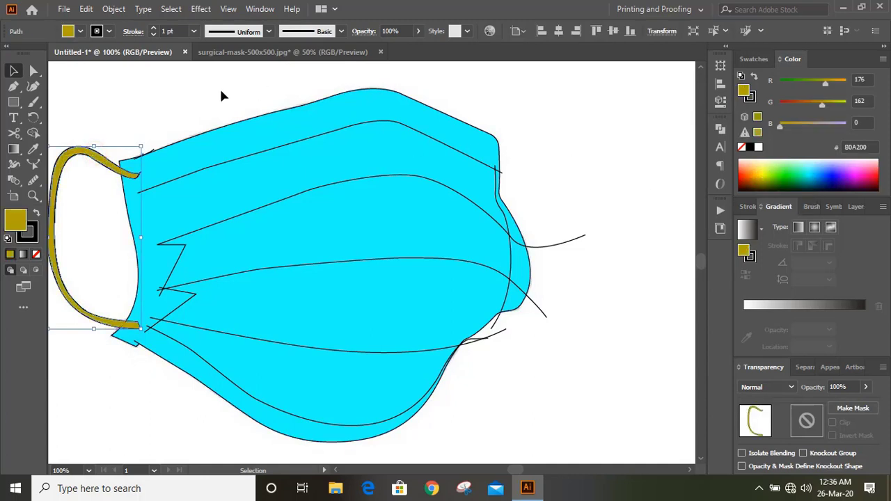
left_click(182, 112)
left_click(90, 149)
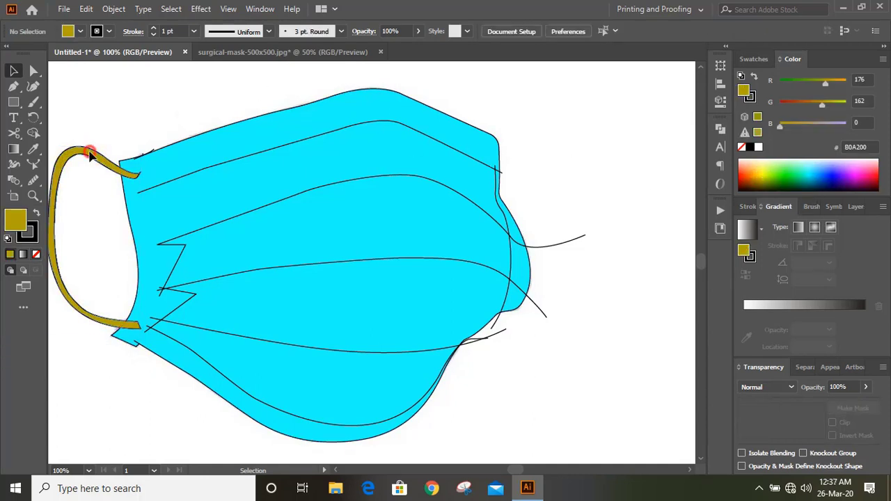
left_click(28, 232)
left_click(36, 254)
left_click(144, 124)
Select all the orange traced mask paths, copy them and paste the copy in place
left_click_drag(99, 75, 616, 431)
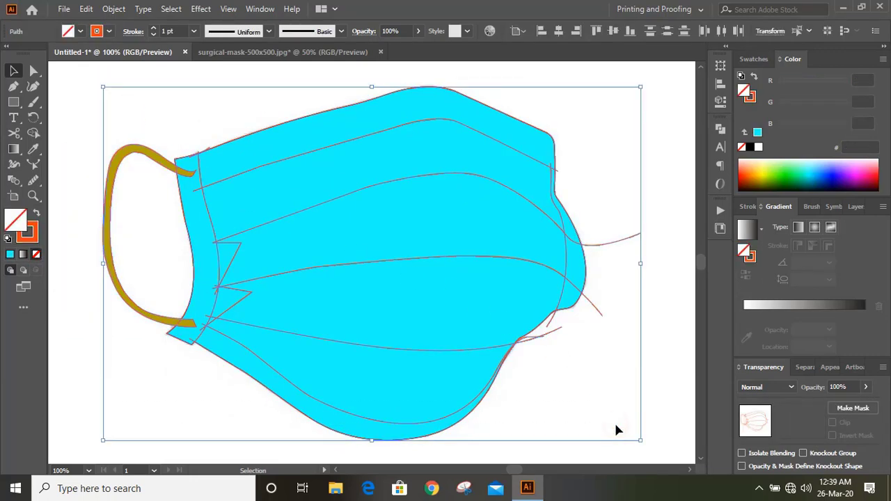
left_click(86, 9)
left_click(108, 72)
left_click(85, 9)
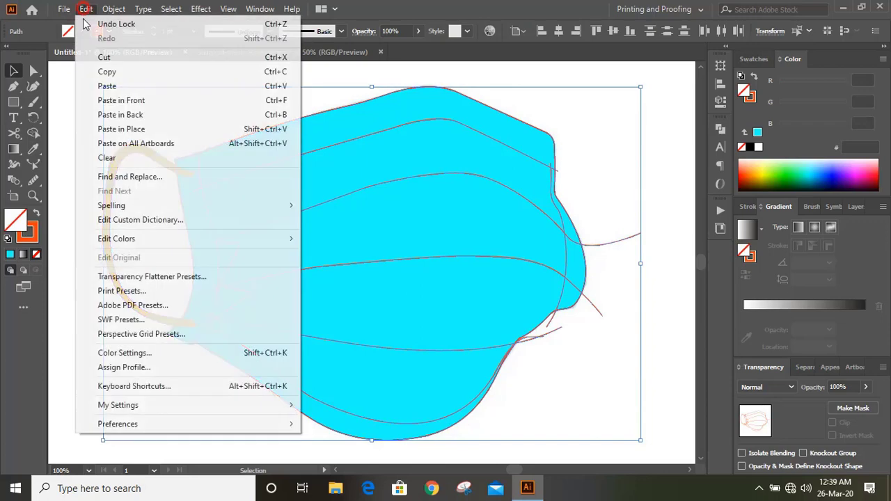
left_click(133, 130)
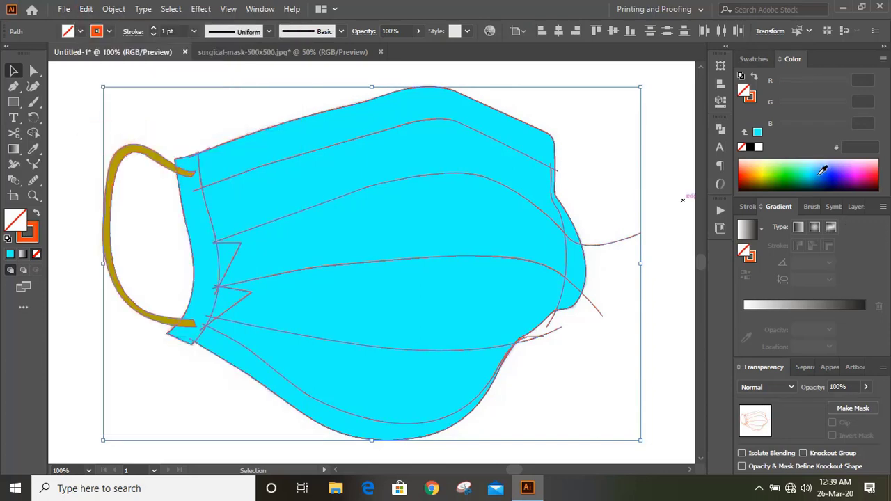
Give the pasted paths no fill and a D800F5 stroke, and hide them
left_click(844, 173)
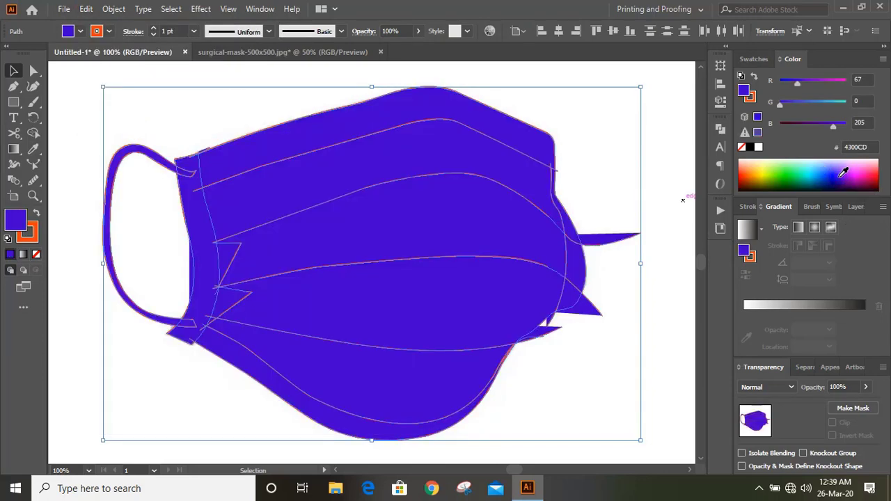
left_click(36, 254)
key("x")
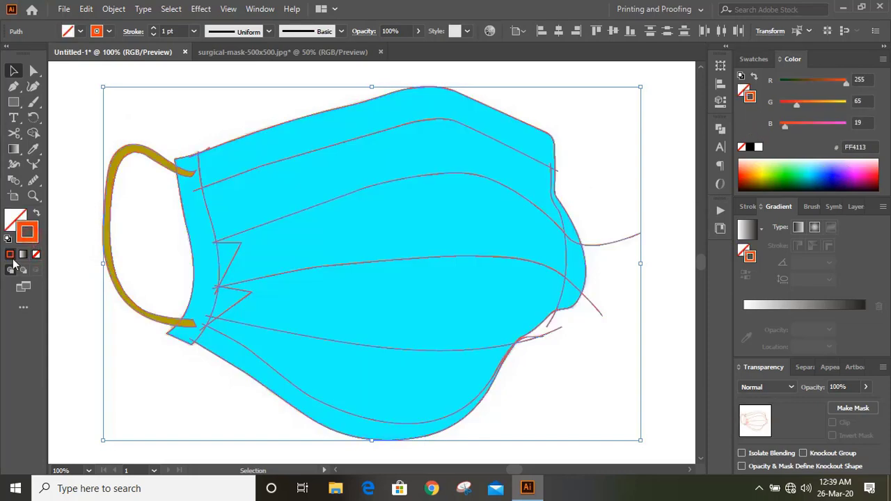
left_click(857, 169)
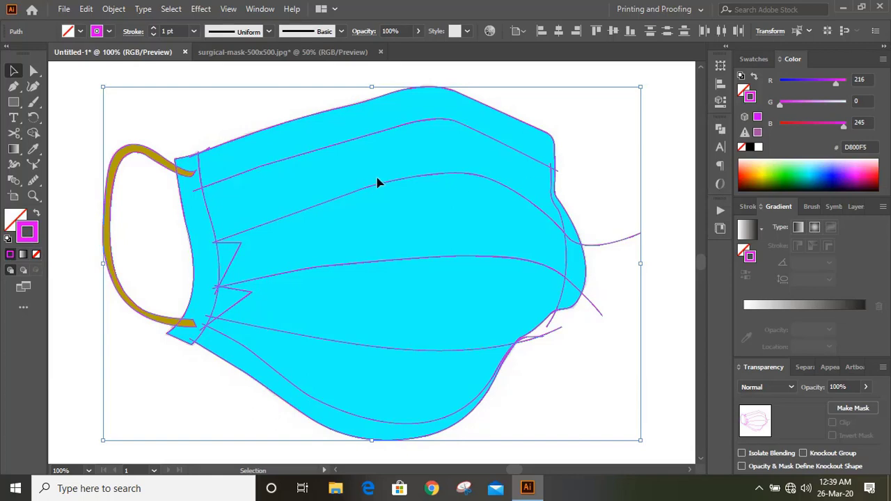
left_click(113, 9)
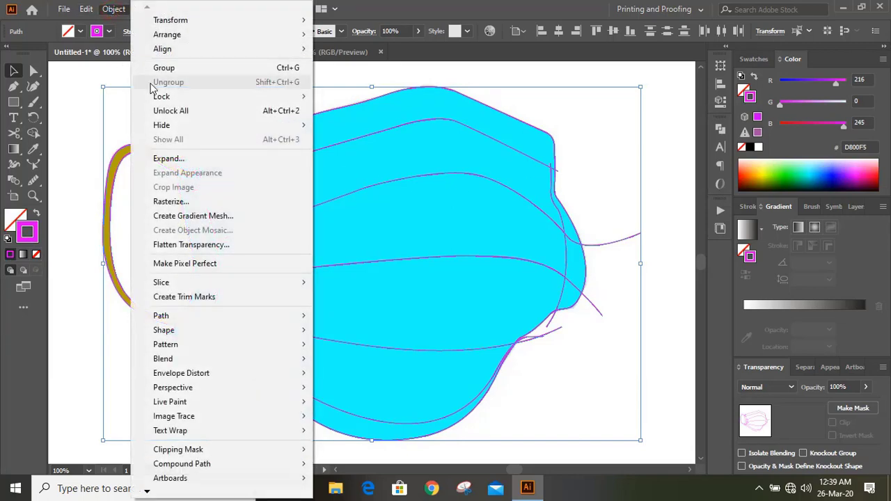
mouse_move(216, 127)
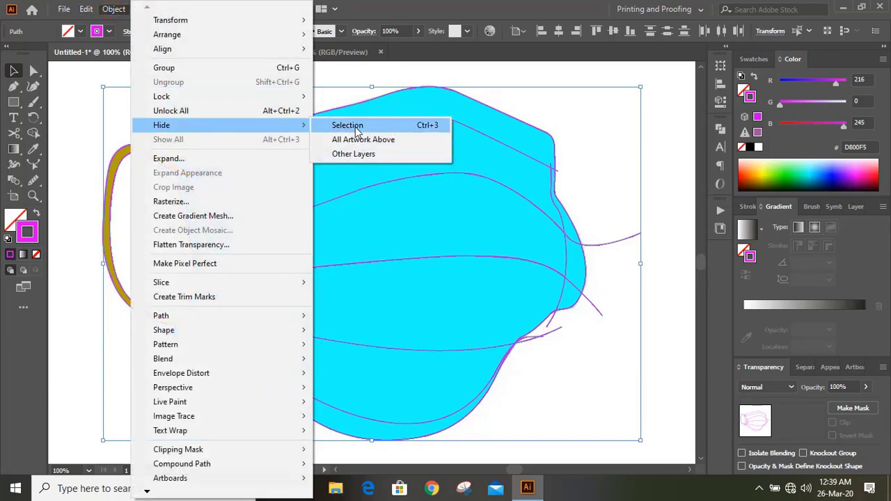
left_click(347, 126)
Select the orange traced paths and use Shape Builder to fill the top, third and fifth mask bands with FF9231
left_click_drag(116, 79, 593, 449)
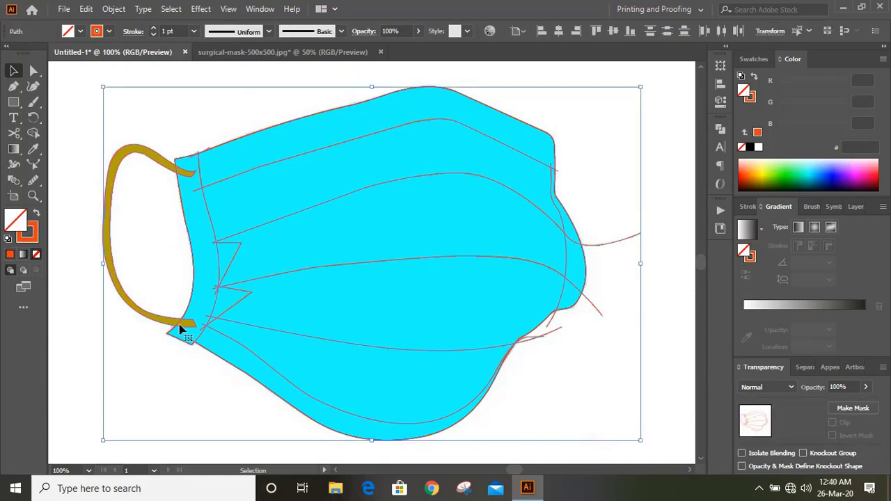
left_click(110, 250, "shift")
left_click(31, 134)
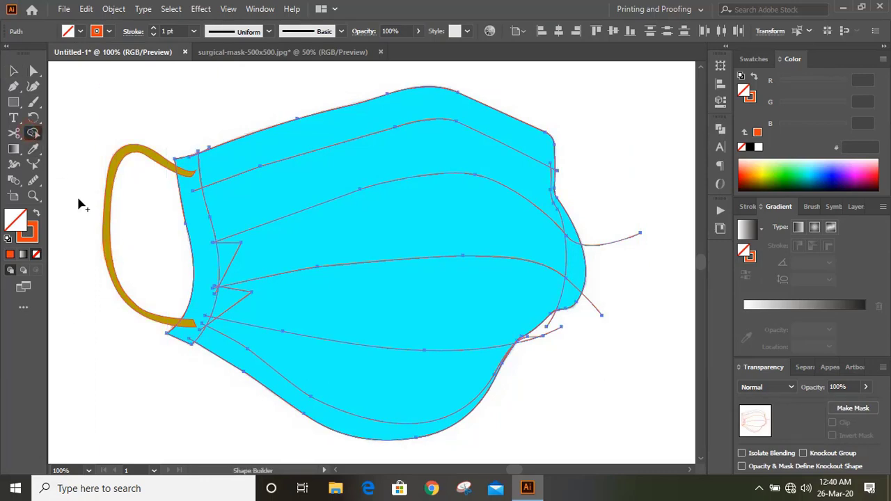
left_click(755, 170)
left_click(350, 124)
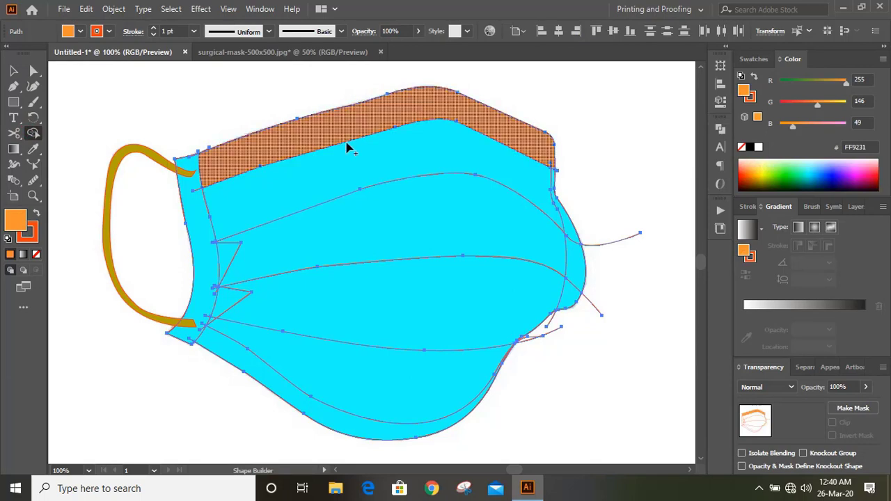
left_click(369, 237)
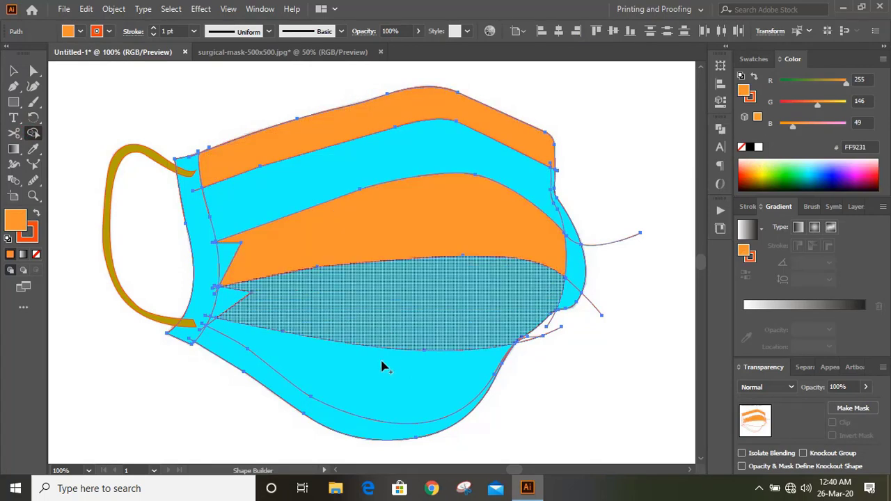
left_click(371, 383)
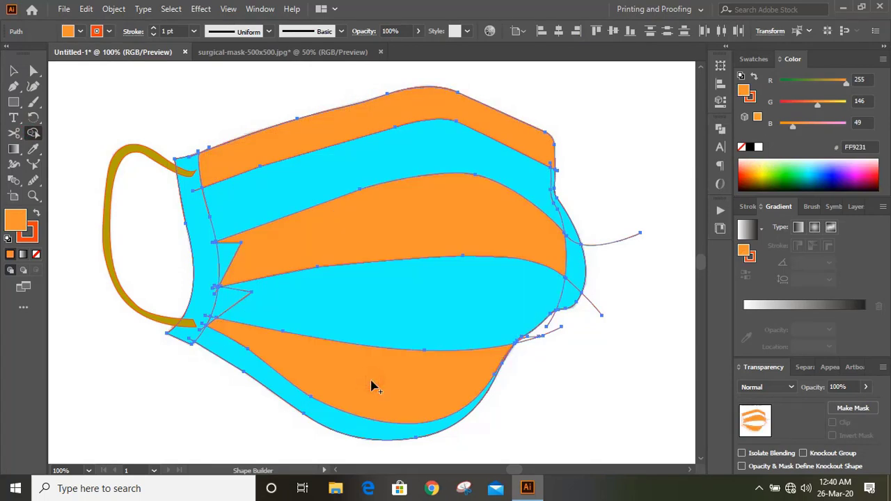
Fill the second, fourth and lowest mask bands with A409FF using Shape Builder
left_click(851, 169)
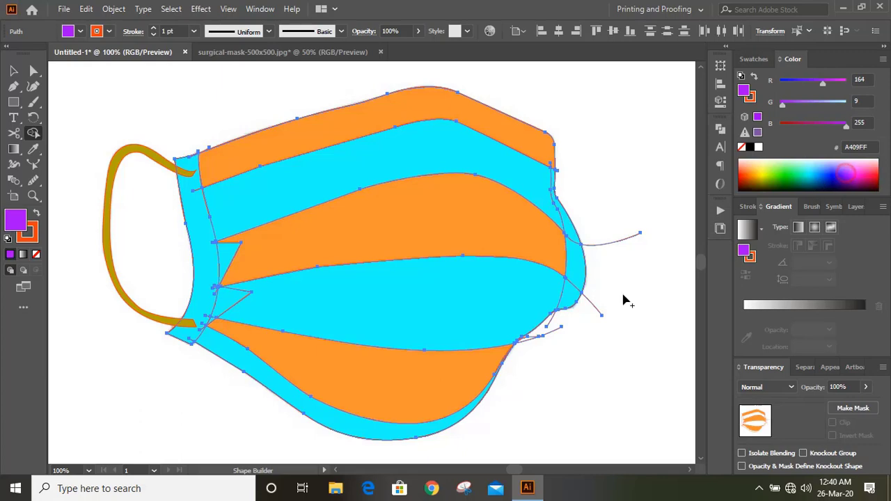
left_click(362, 433)
left_click(410, 300)
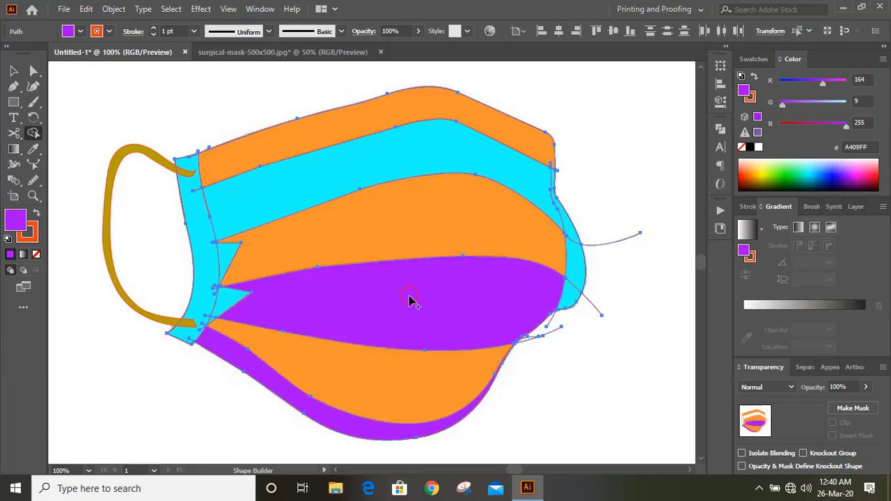
left_click(332, 171)
Fill the left and right side bands of the mask with 00D71A using Shape Builder
left_click(787, 175)
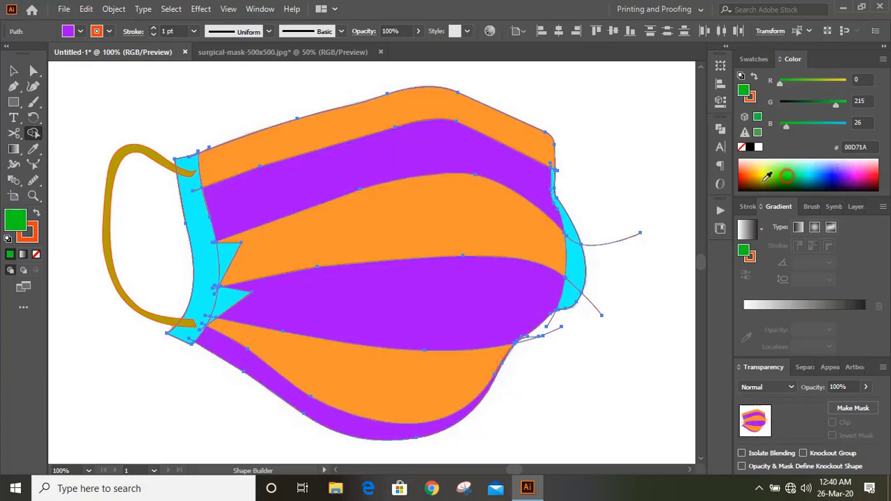
left_click(571, 243)
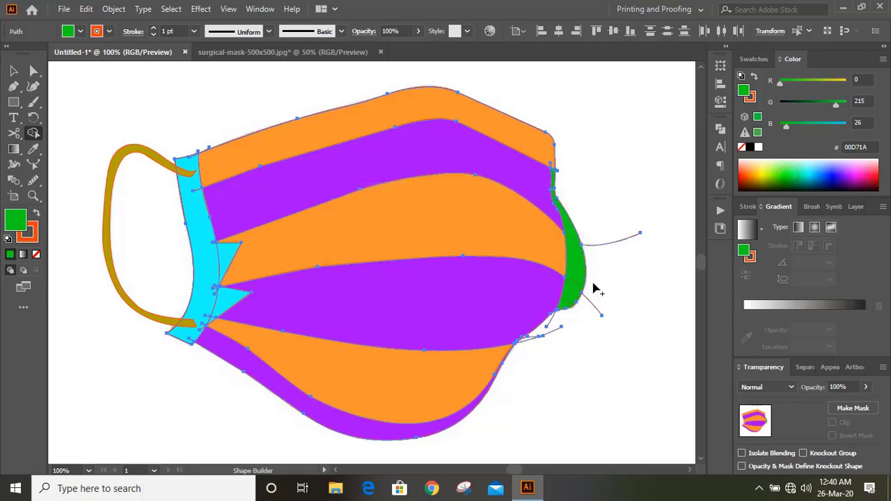
left_click(202, 300)
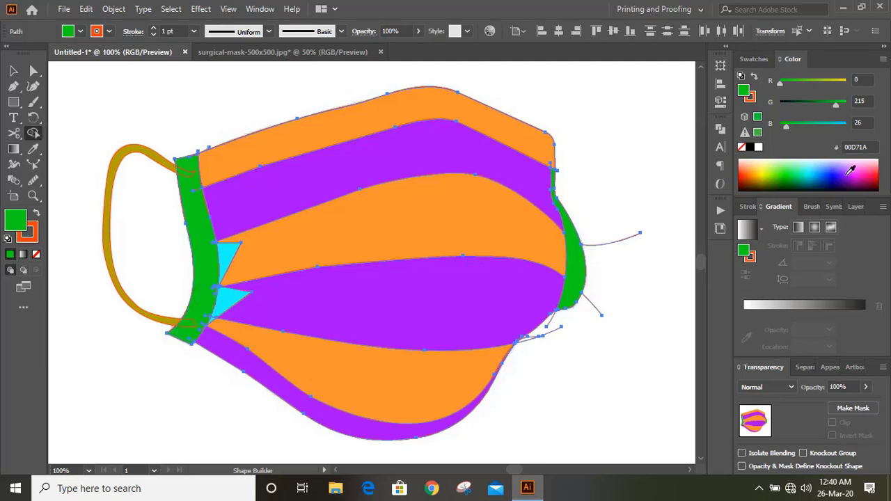
Fill the two triangular folds beside the left side band with 6B2700 using Shape Builder
left_click(751, 178)
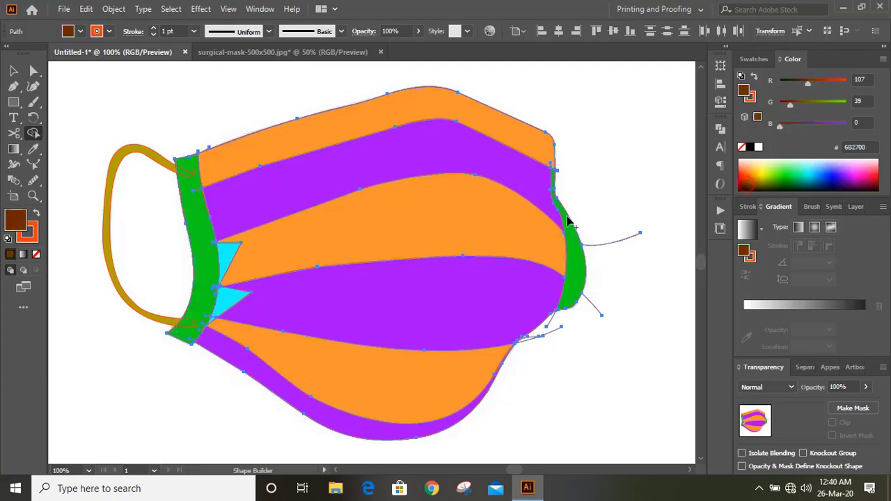
left_click(230, 301)
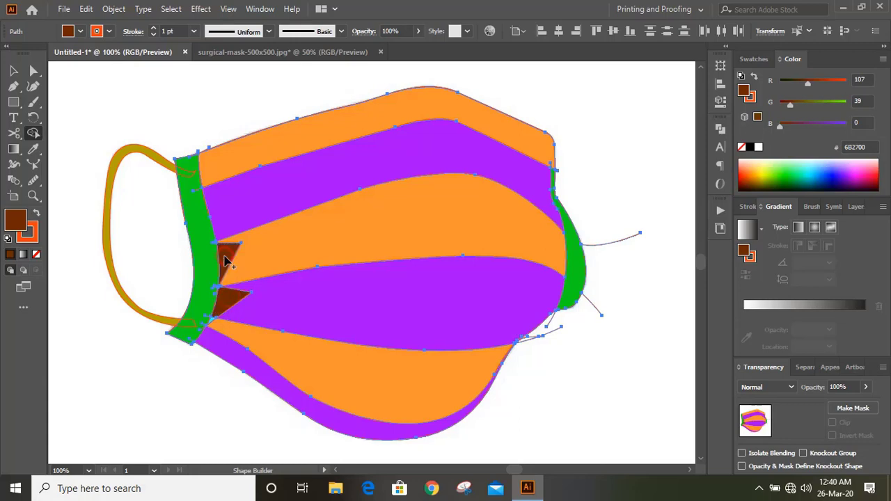
left_click(12, 71)
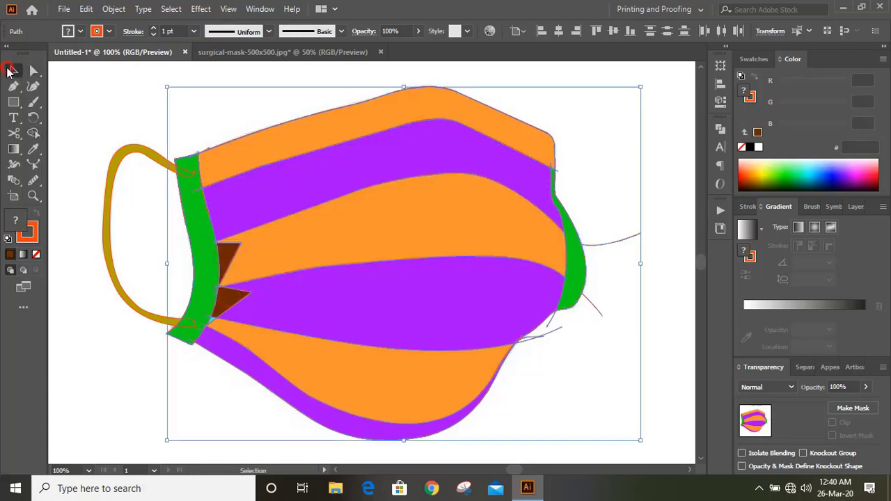
left_click(96, 120)
Delete the leftover line ends that stick out past the mask's right outline
left_click(607, 224)
left_click_drag(616, 341, 551, 323)
key("Delete")
key("Delete")
left_click(538, 337)
key("Delete")
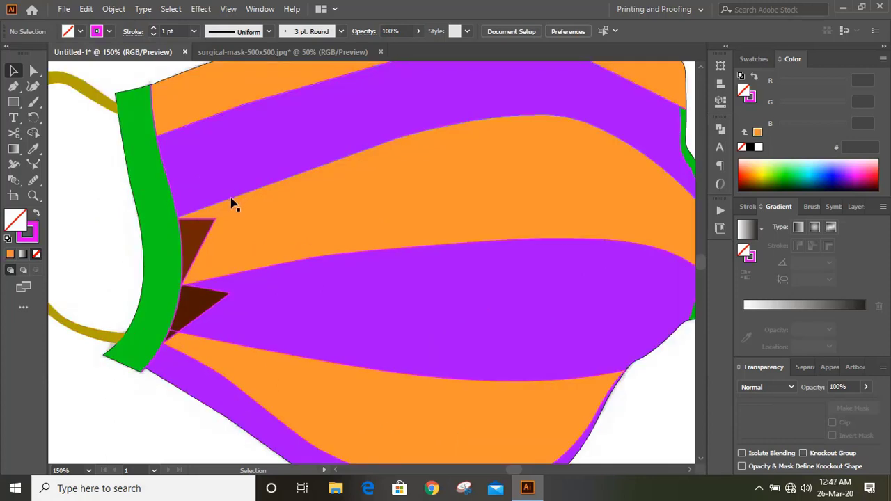
Select the four magenta pleat lines together and set their stroke weight to 4 pt
left_click(233, 204)
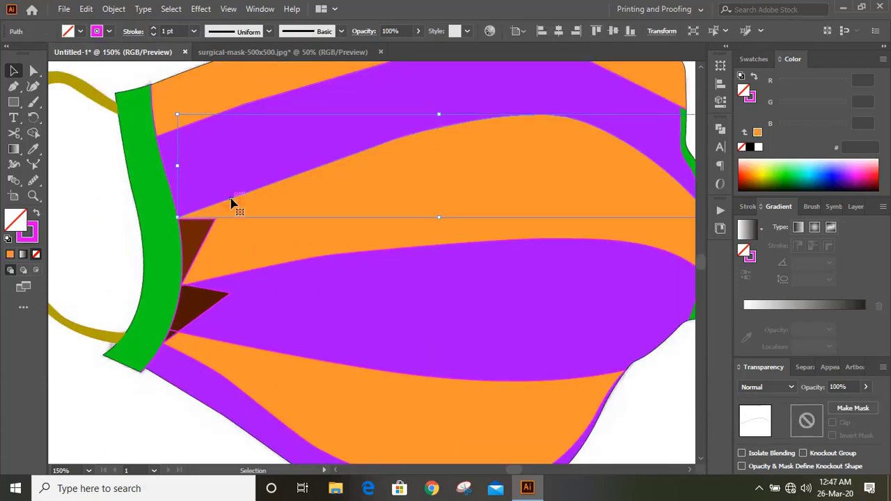
left_click(198, 124, "shift")
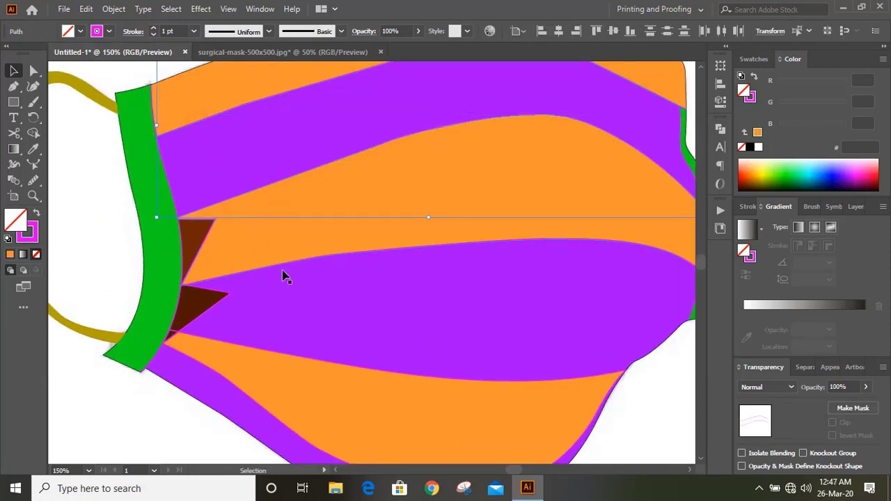
left_click(268, 272, "shift")
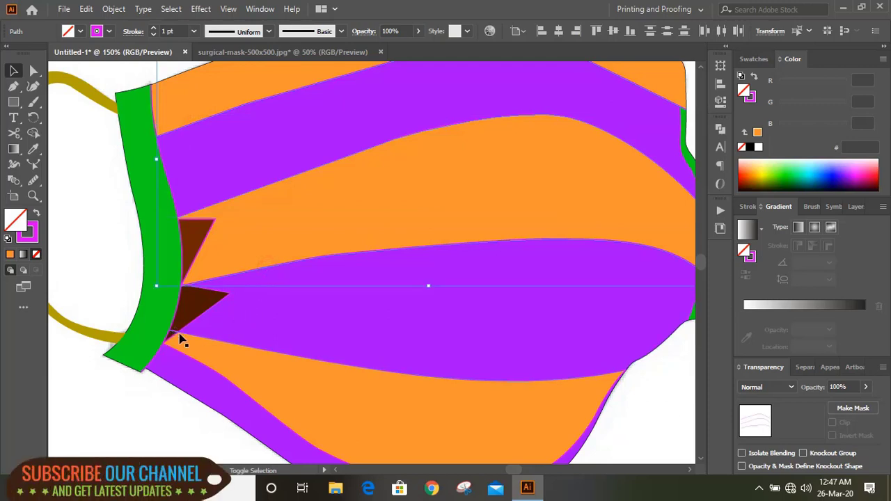
left_click(271, 330, "shift")
scroll(320, 247, "up", 2)
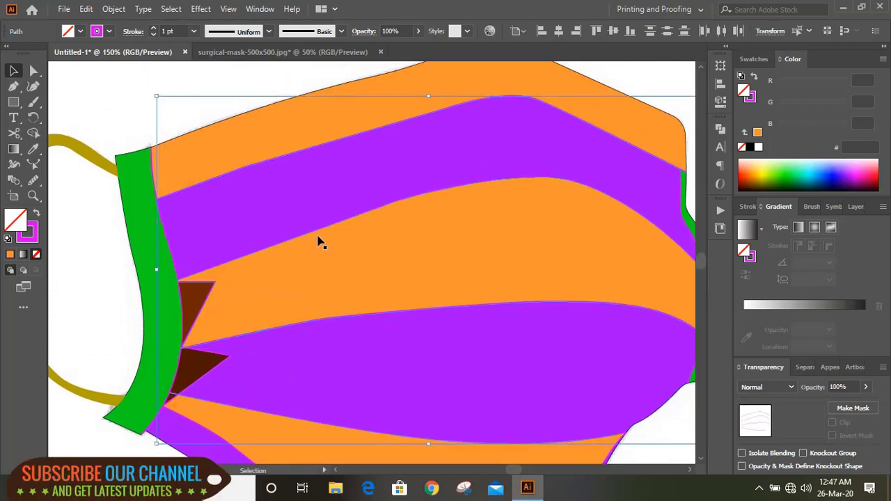
left_click(153, 27)
left_click(154, 28)
left_click(153, 28)
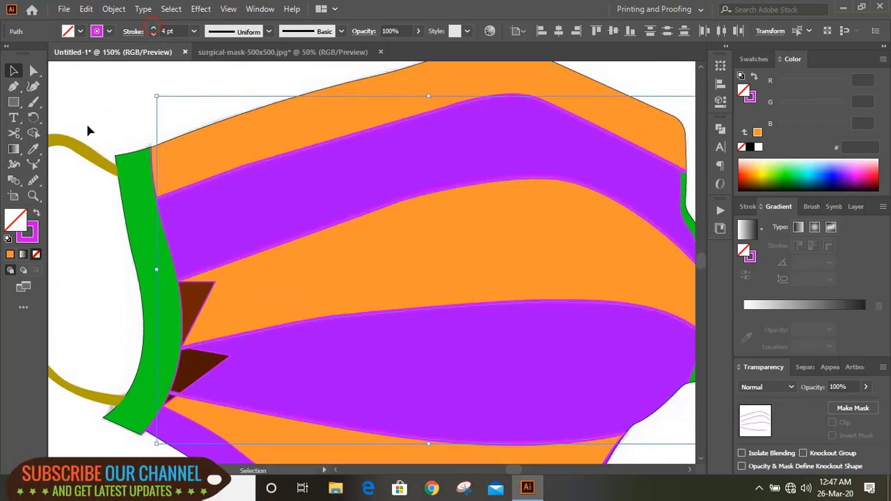
Set the four pleat lines' stroke color to white and apply the width profile that tapers at both ends
left_click(35, 235)
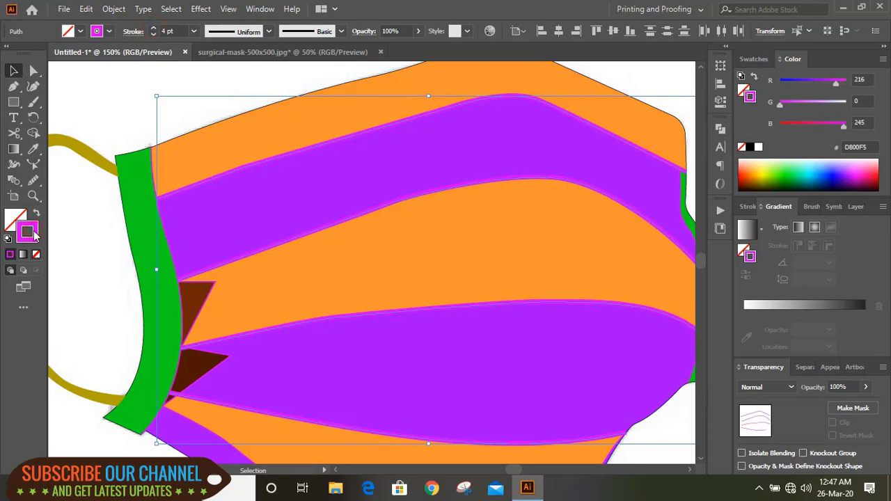
left_click(758, 147)
left_click(269, 31)
left_click(249, 71)
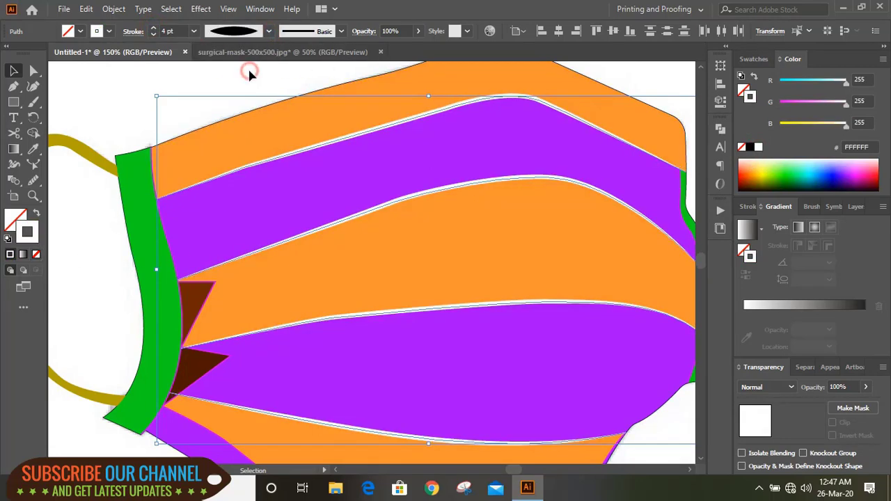
Thicken the four white pleat lines to a stroke weight of 7 pt
left_click(155, 28)
left_click(155, 29)
left_click(156, 29)
left_click(155, 29)
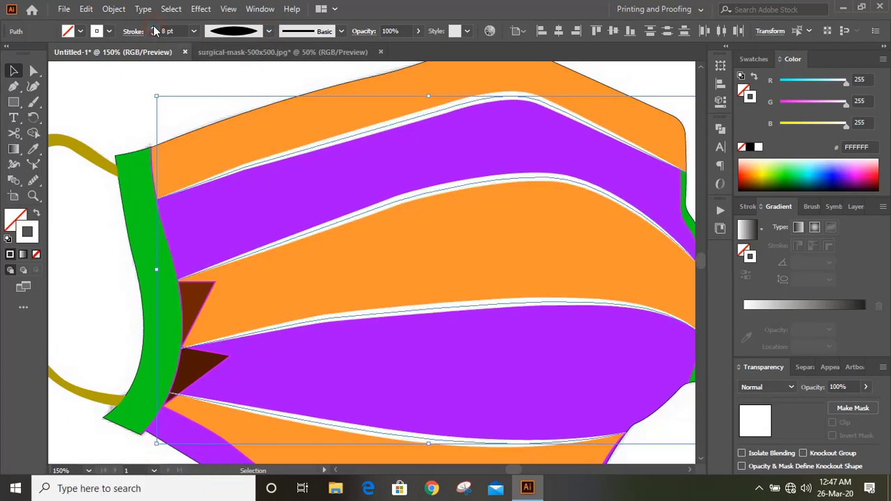
key("ctrl+minus")
key("ctrl+minus")
key("ctrl+minus")
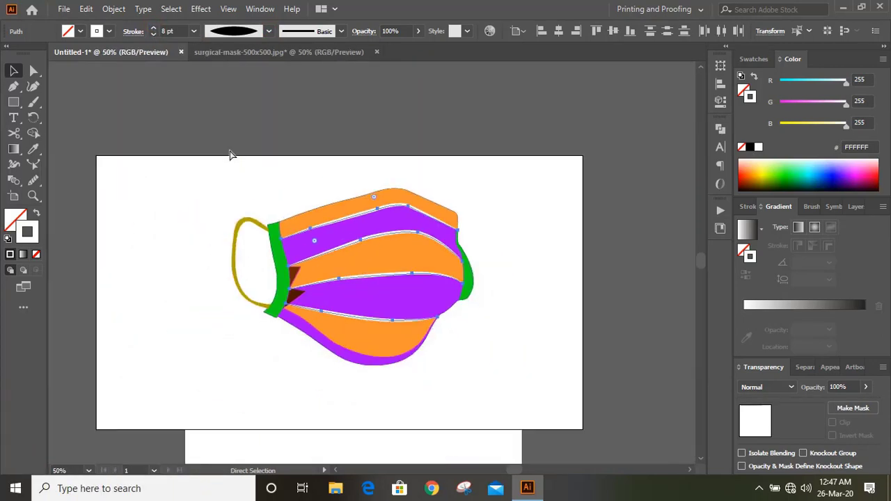
left_click(153, 36)
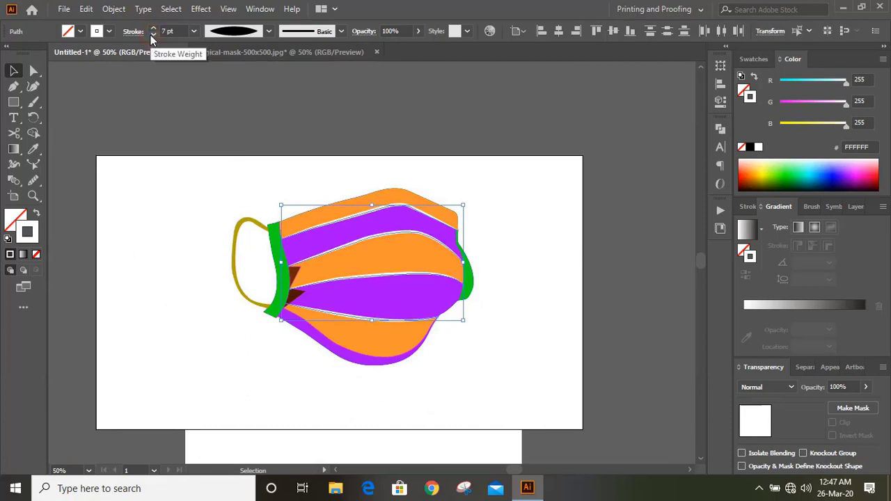
Set the four white pleat lines' stroke weight to 8 pt and expand their appearance into filled shapes
left_click(154, 29)
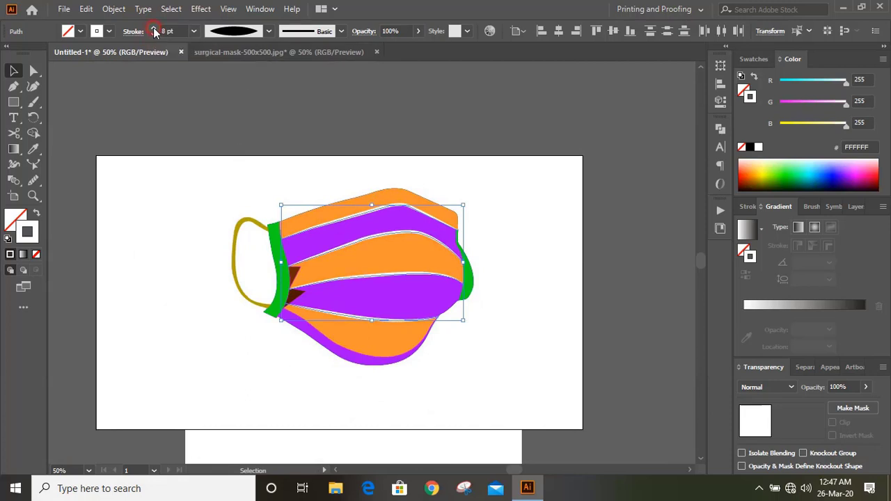
left_click(114, 10)
left_click(192, 174)
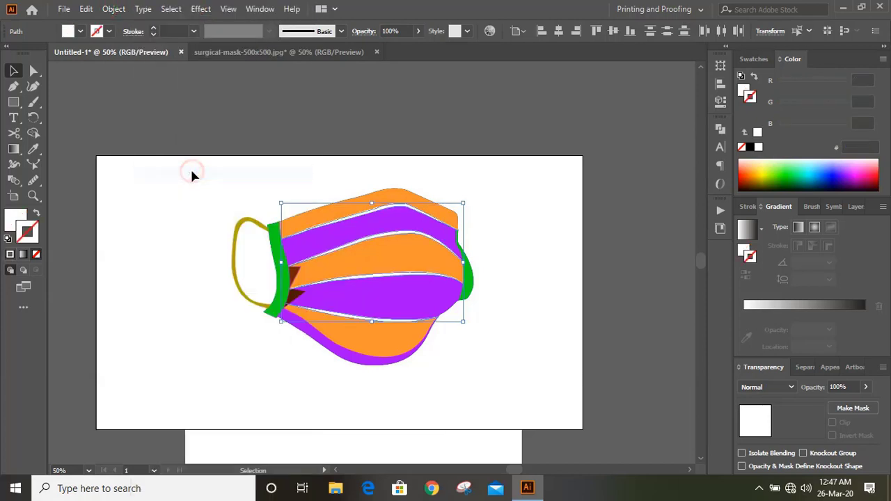
left_click(592, 165)
Give the magenta lines along both green side bands an 8 pt white stroke with the width profile tapered at both ends
key("ctrl+1")
left_click(551, 238)
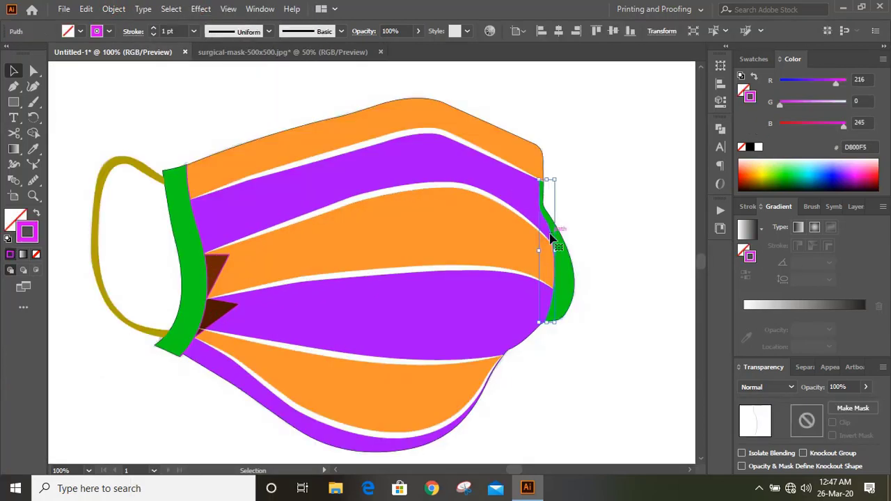
left_click(198, 235, "shift")
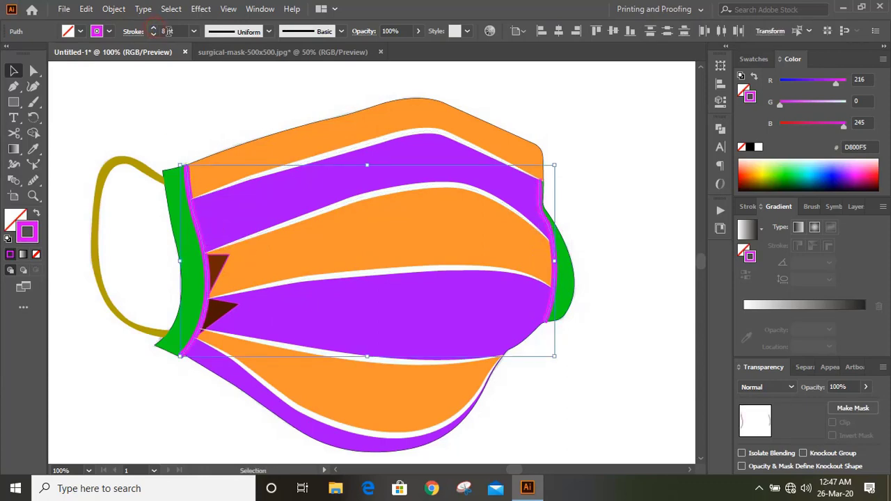
left_click(268, 32)
left_click(248, 70)
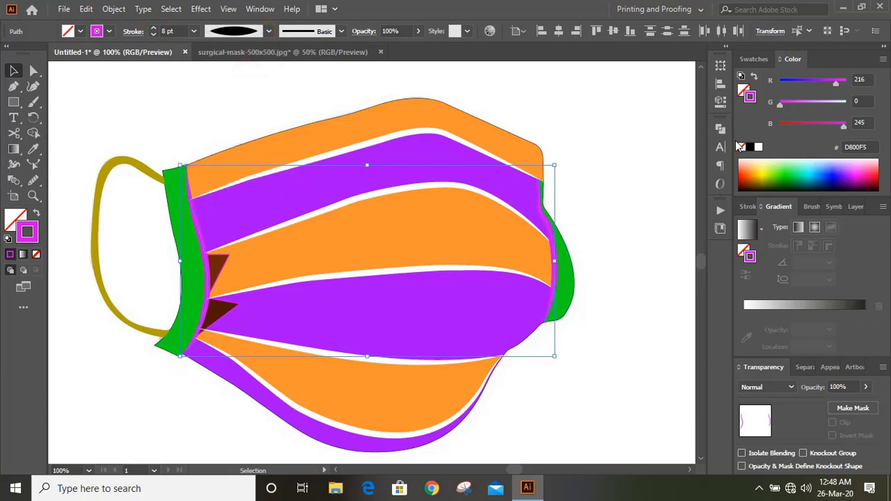
left_click(759, 148)
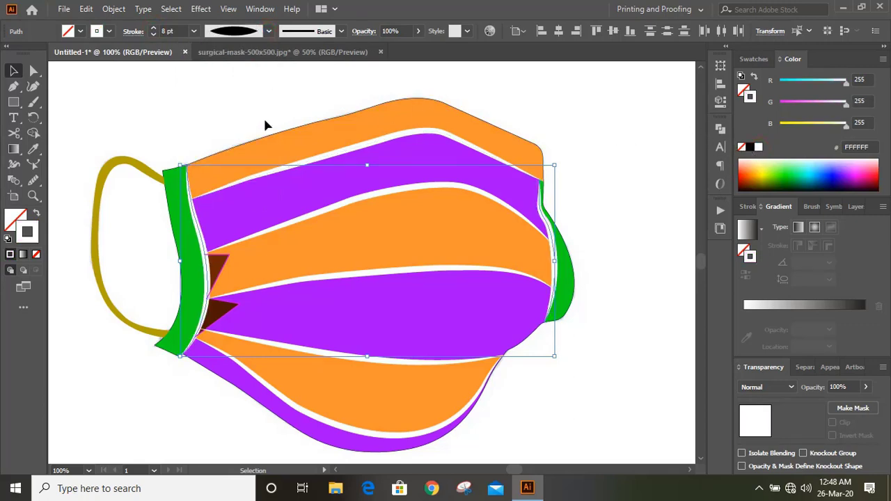
Reduce the two white side-band lines to a 5 pt stroke and expand their appearance into filled shapes
left_click(153, 34)
left_click(154, 34)
left_click(154, 34)
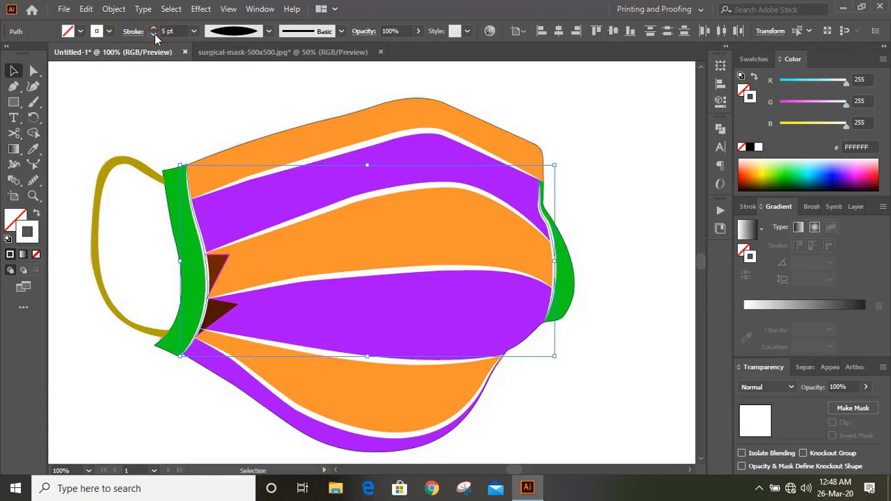
left_click(112, 9)
left_click(189, 171)
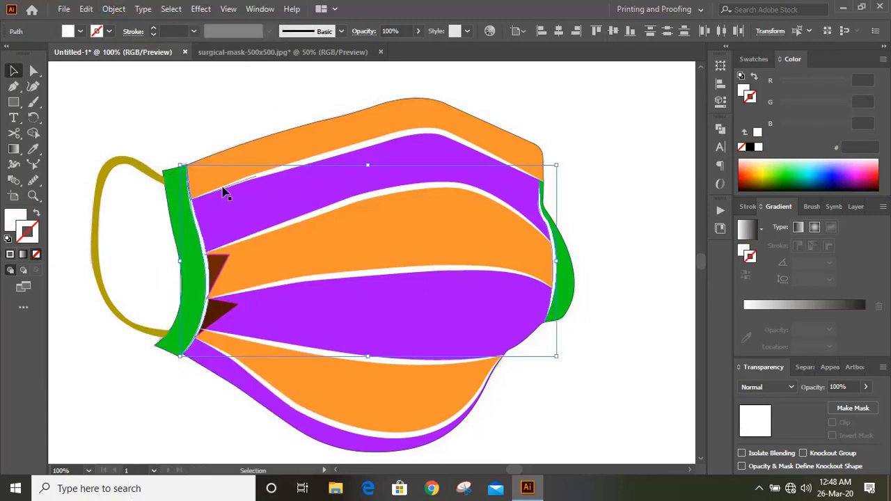
left_click(616, 201)
Select all the mask artwork and lower its opacity to 21% to reveal the reference photo underneath
key("ctrl+minus")
left_click_drag(215, 111, 502, 313)
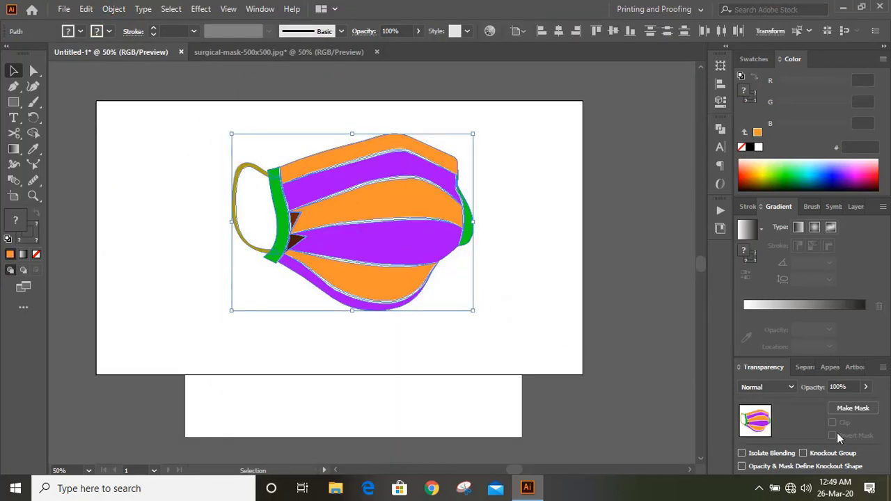
left_click(867, 387)
left_click(826, 403)
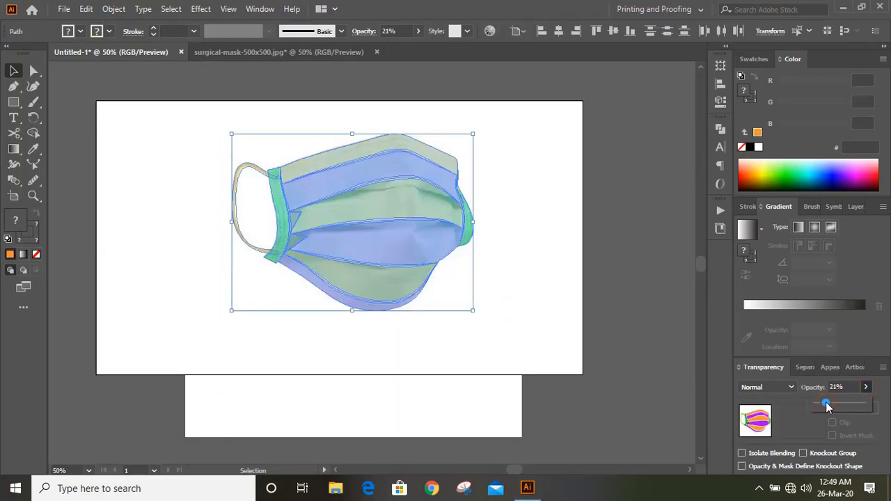
left_click(502, 252)
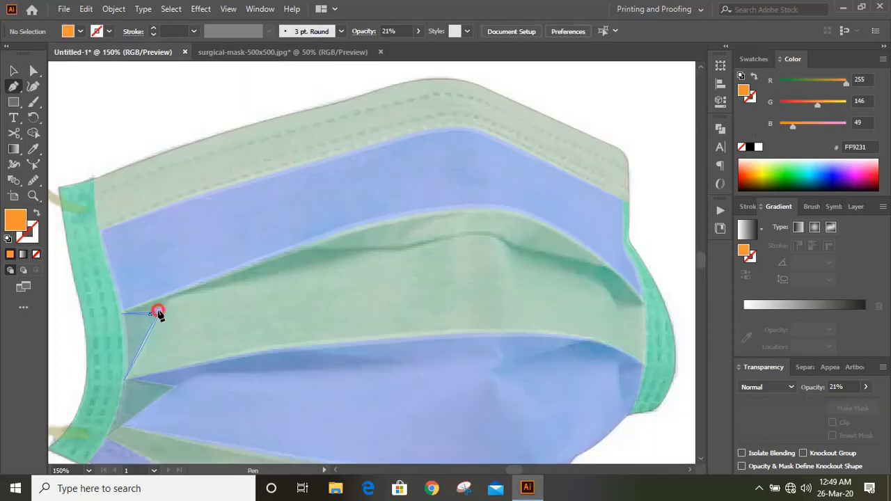
Trace the fold's shadow edge across the upper orange band with the Pen tool, ending past the right side band, and remove its fill
left_click(158, 313)
left_click_drag(236, 282, 298, 268)
left_click_drag(371, 251, 382, 247)
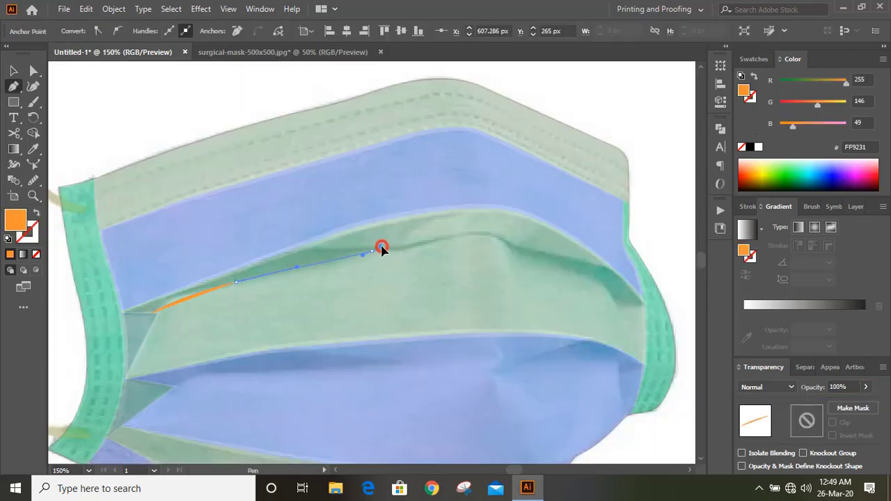
left_click_drag(442, 240, 483, 226)
left_click(514, 252)
scroll(473, 338, "right", 3)
left_click(506, 348)
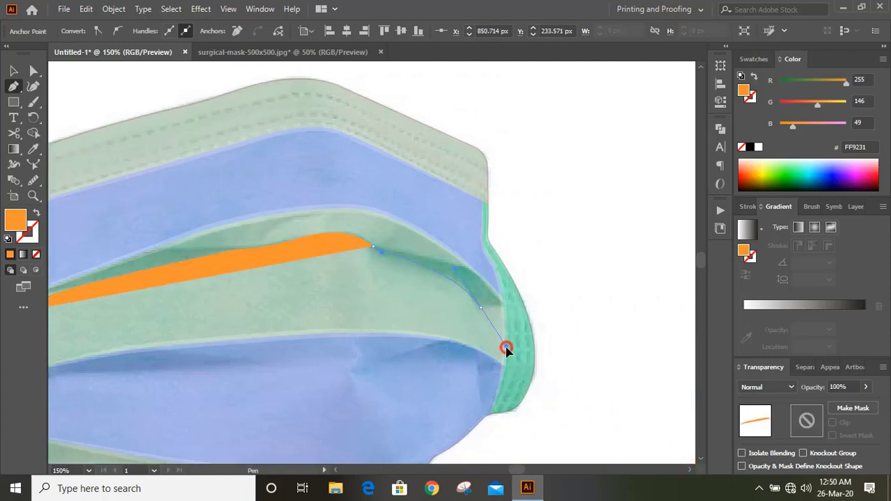
left_click_drag(506, 346, 506, 348)
left_click(481, 308)
left_click(531, 302)
left_click(13, 70)
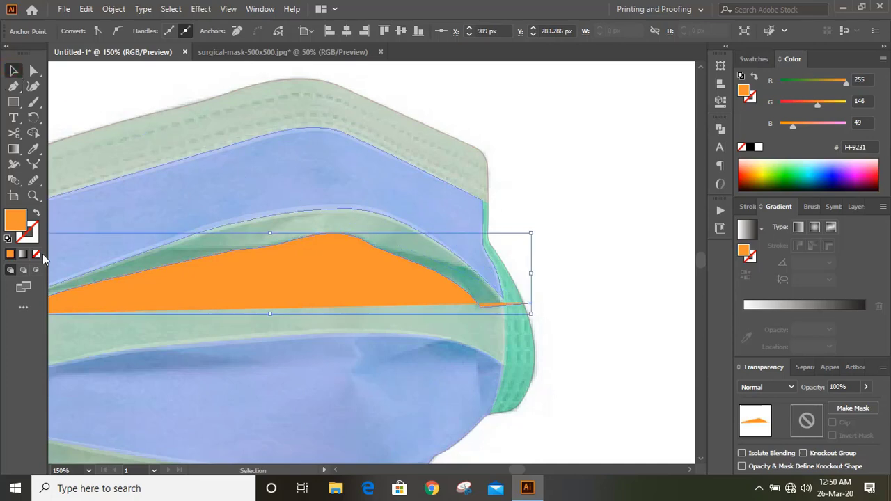
left_click(37, 254)
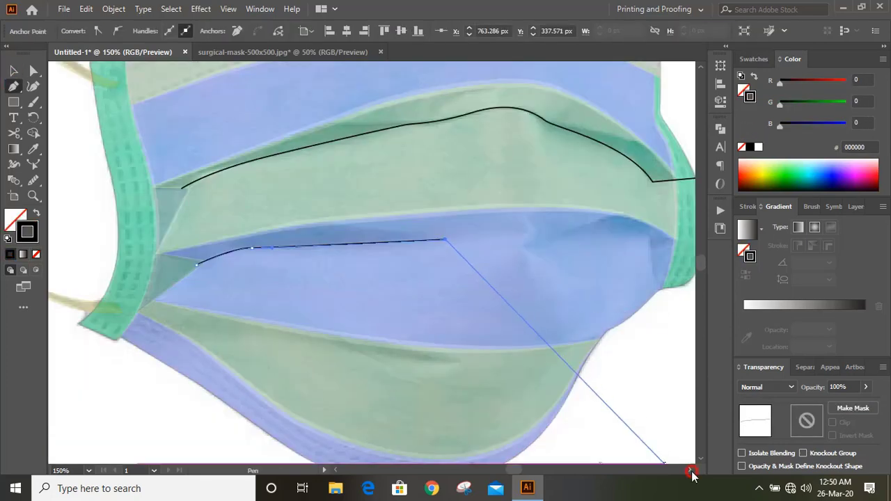
Continue tracing the fold's shadow edge across the lower wide purple band, curving down to the mask's right outline
scroll(249, 229, "right", 3)
left_click_drag(249, 230, 199, 216)
key("Escape")
left_click(289, 240)
left_click_drag(437, 232, 460, 220)
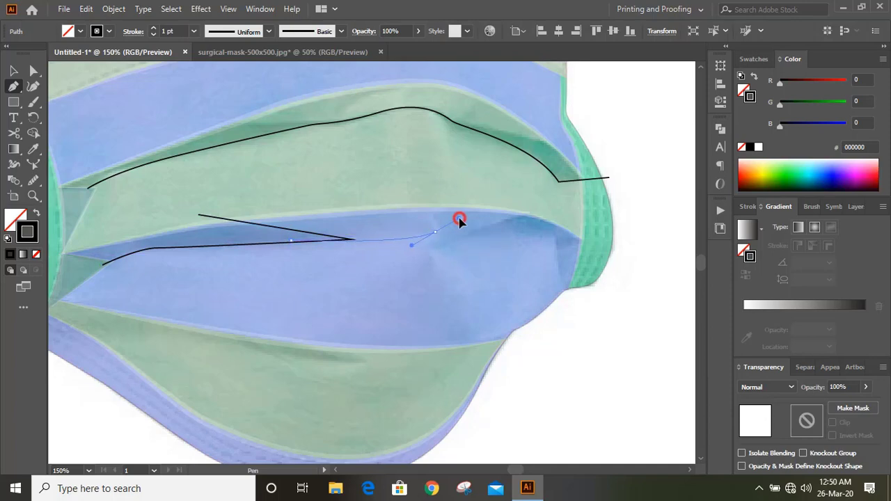
left_click_drag(567, 300, 556, 400)
scroll(362, 362, "down", 2)
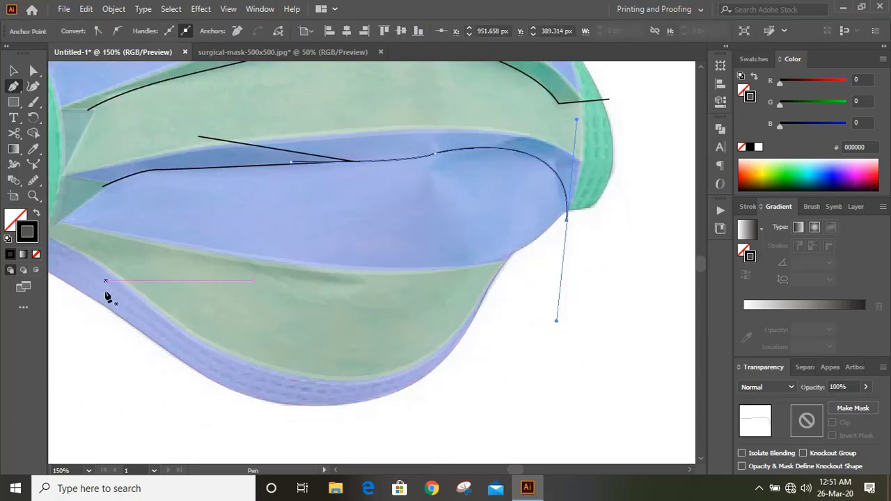
Trace the fold's shadow edge across the lowest orange band, from the left side band to the mask's right outline
left_click(336, 471)
left_click(337, 471)
left_click(152, 249)
left_click_drag(305, 262, 327, 269)
left_click_drag(472, 286, 501, 283)
mouse_move(611, 263)
left_mouse_down()
mouse_move(642, 252)
mouse_move(610, 260)
left_mouse_up()
left_click(32, 71)
left_click(14, 70)
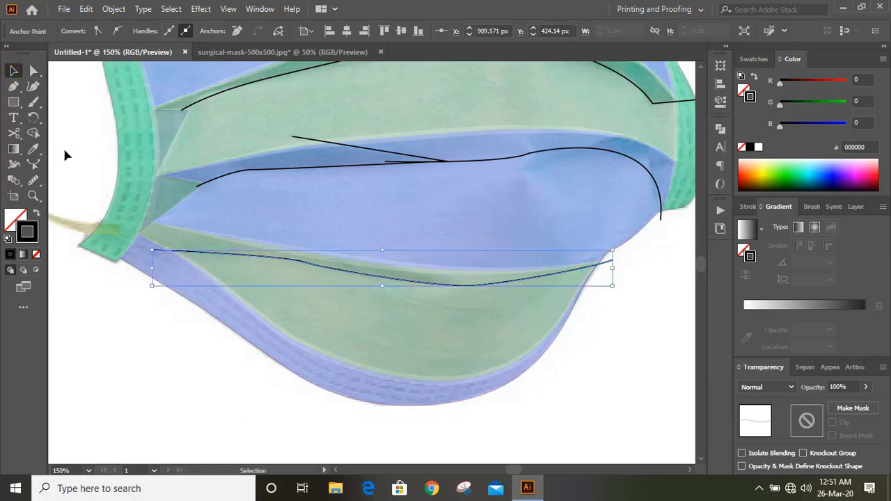
Trace the uppermost stitching line along the mask's top band with the Pen tool, from the left side band to the right edge
left_click(130, 193)
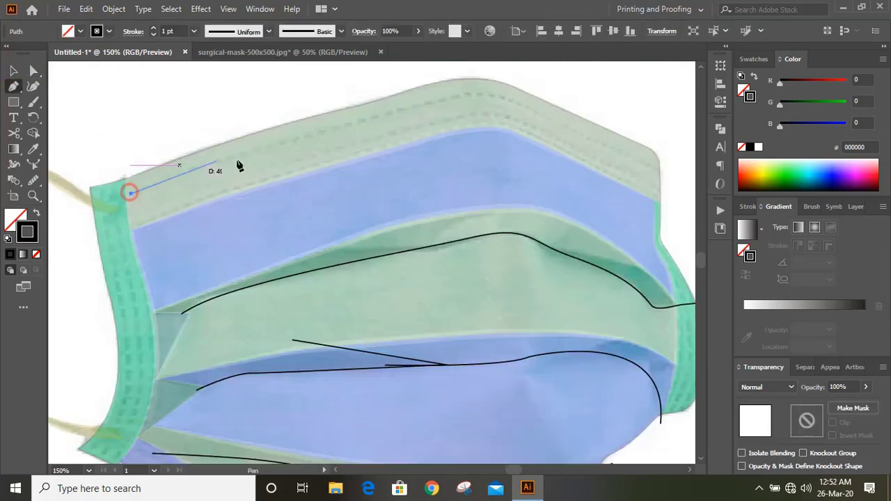
left_click_drag(293, 140, 331, 133)
left_click(292, 140)
left_click_drag(423, 106, 436, 104)
left_click_drag(530, 110, 576, 137)
left_click_drag(654, 169, 674, 184)
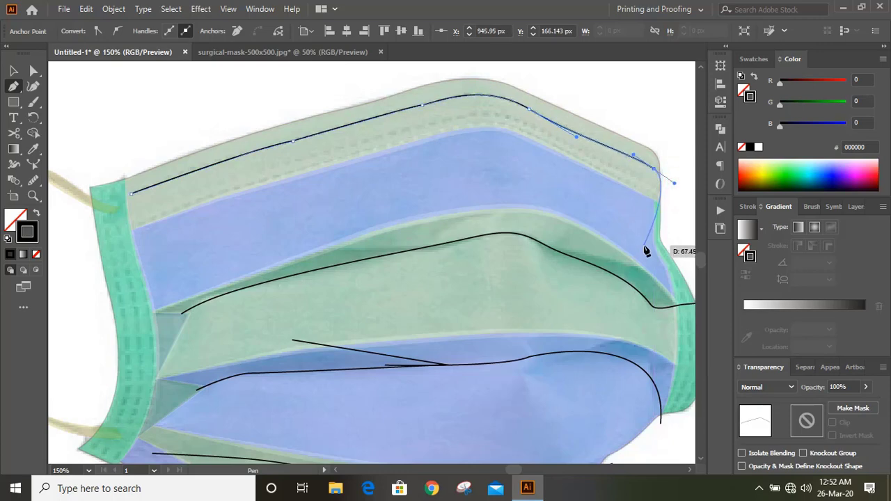
Trace the lowest stitching line along the top band, just above the upper purple band
scroll(150, 248, "up", 1)
left_click(137, 224)
left_click_drag(360, 157, 410, 146)
left_click(445, 136)
left_click_drag(545, 147, 603, 179)
left_click(655, 203)
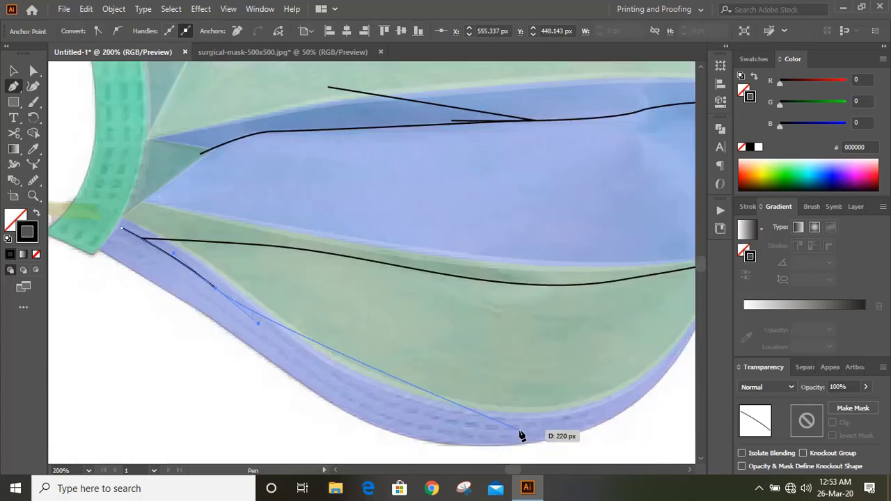
Trace the inner stitching line along the mask's curved bottom band up toward the right outline
left_click_drag(473, 426, 554, 430)
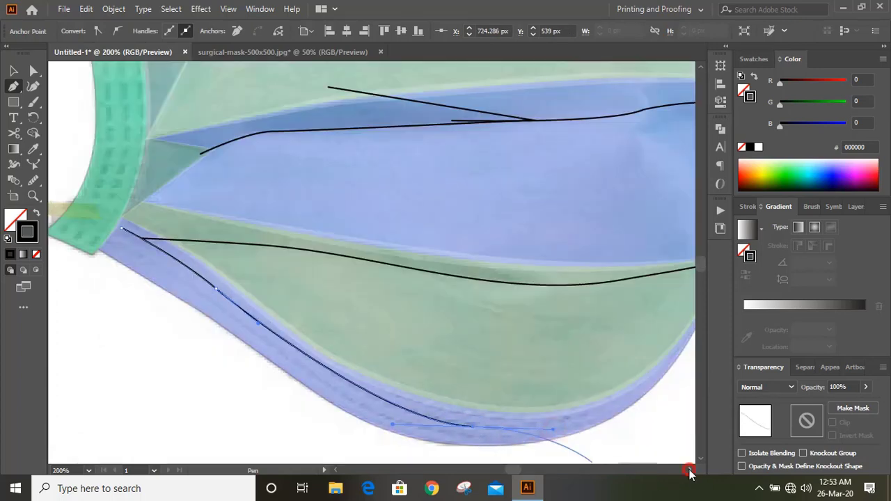
left_click(689, 470)
scroll(550, 390, "down", 5)
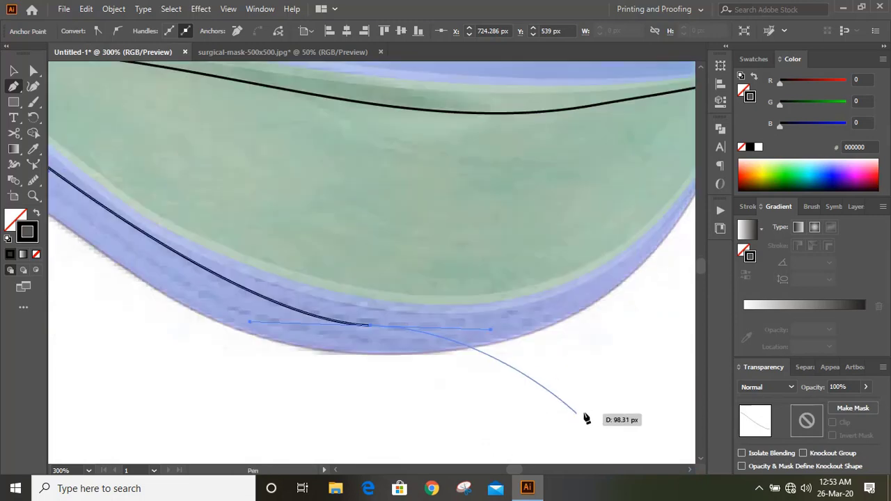
key("ctrl+plus")
left_click_drag(498, 271, 551, 217)
Trace the outer stitching line along the curved bottom band back to the left side band
scroll(551, 217, "up", 1)
left_click_drag(282, 271, 234, 238)
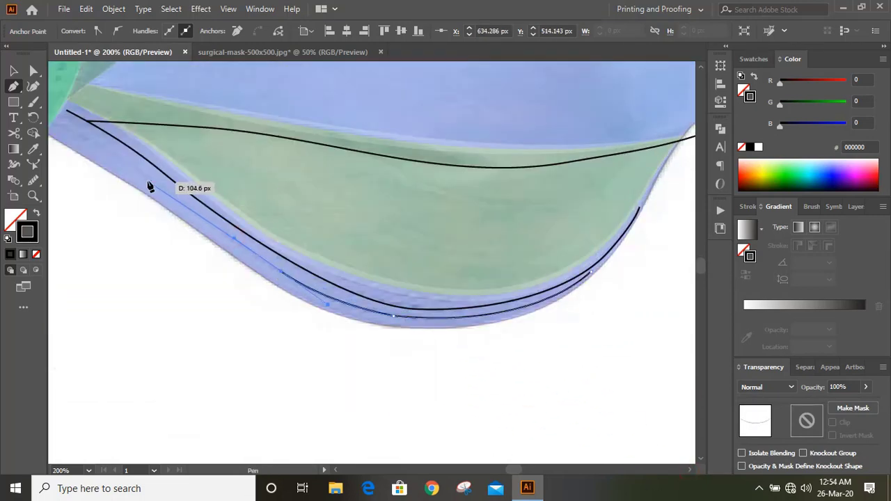
left_click_drag(139, 171, 101, 139)
key("ctrl+z")
left_click_drag(62, 130, 62, 130)
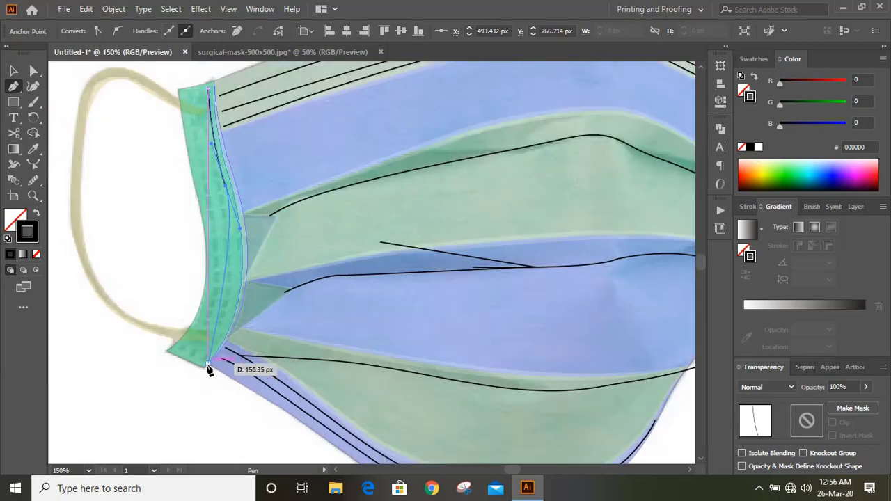
Trace the stitching lines down the left side band and up the right side band
left_click_drag(209, 368, 156, 424)
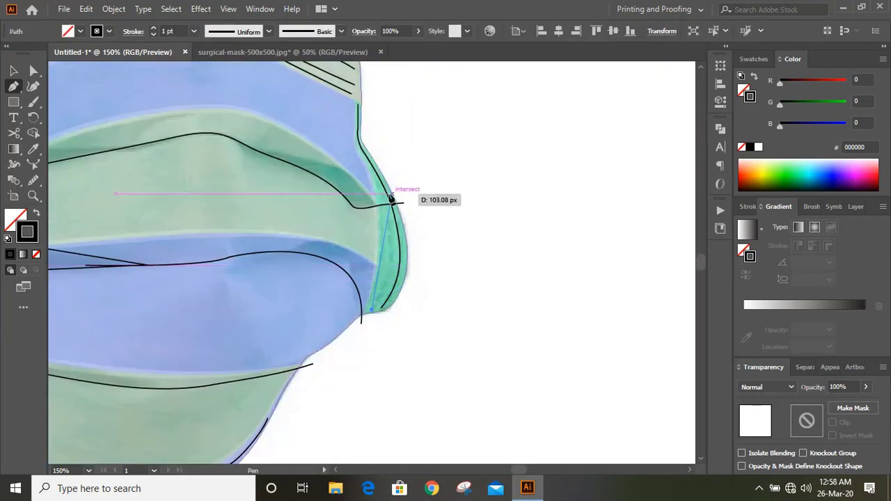
left_click_drag(394, 192, 345, 107)
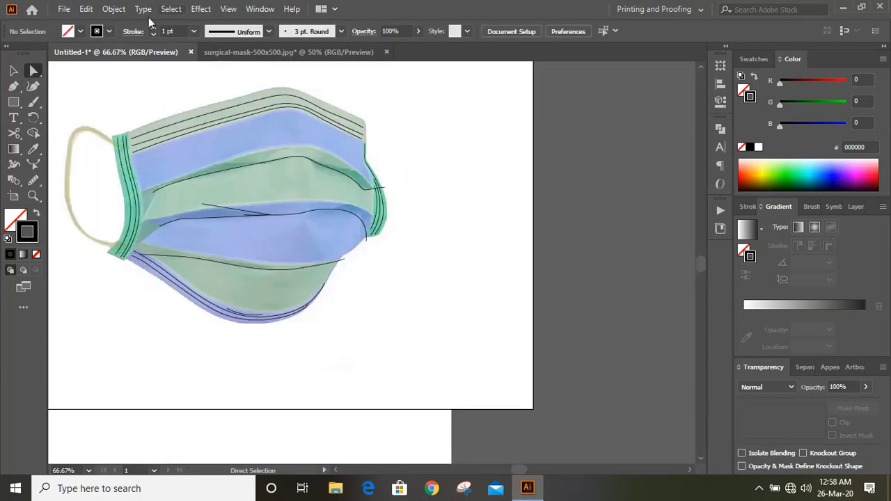
Unlock all objects and move the reference mask photo out to the right of the traced mask
left_click(114, 10)
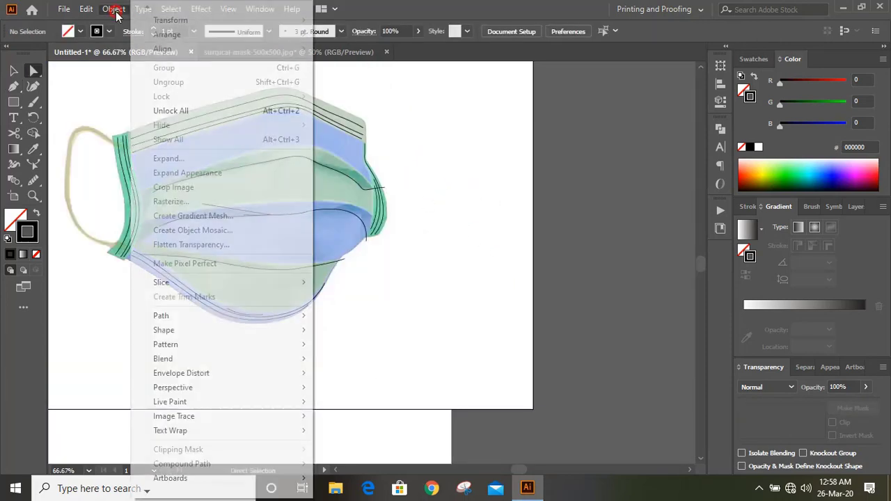
left_click(174, 111)
left_click(537, 250)
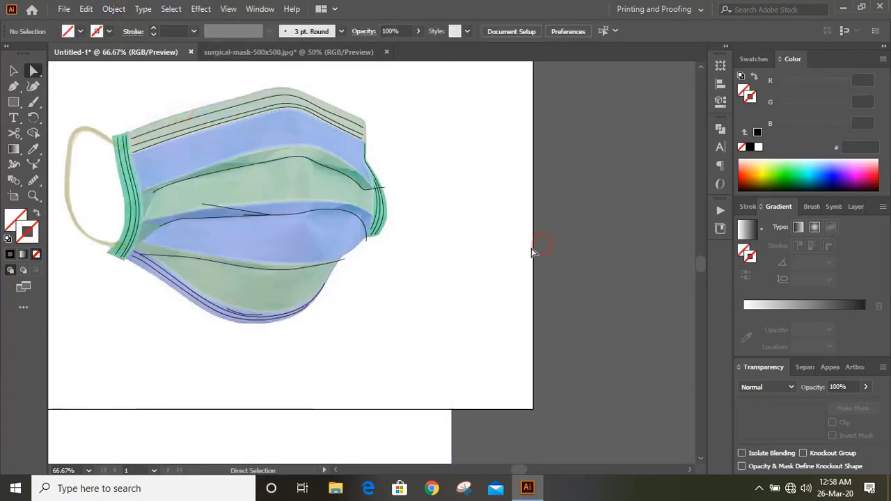
left_click_drag(392, 294, 559, 282)
left_click_drag(457, 290, 569, 294)
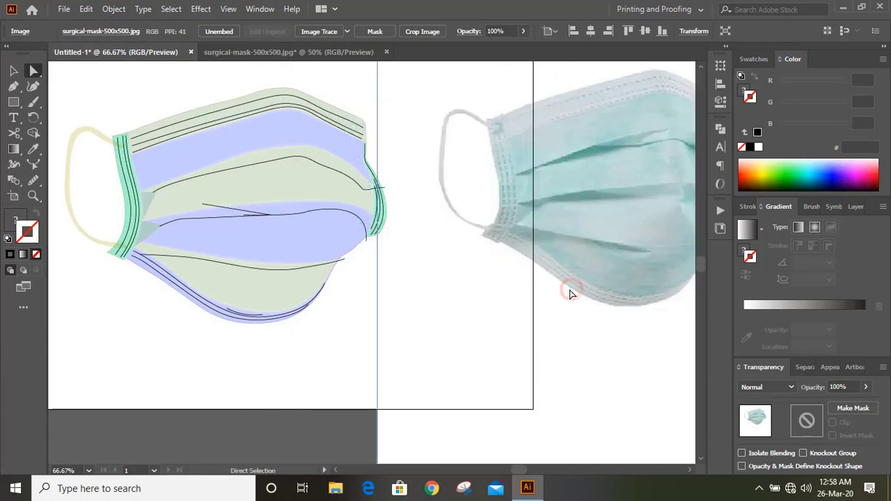
left_click_drag(486, 298, 522, 291)
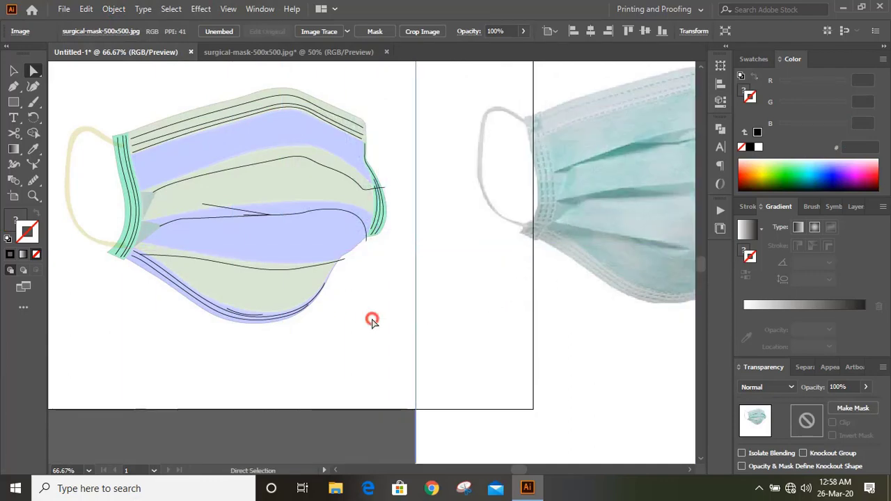
left_click(372, 320)
scroll(374, 329, "up", 1)
left_click_drag(445, 320, 469, 314)
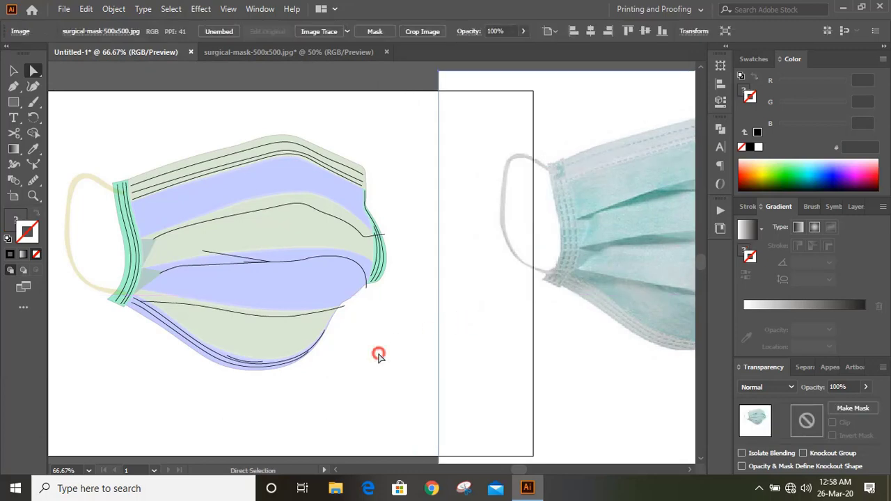
left_click(378, 355)
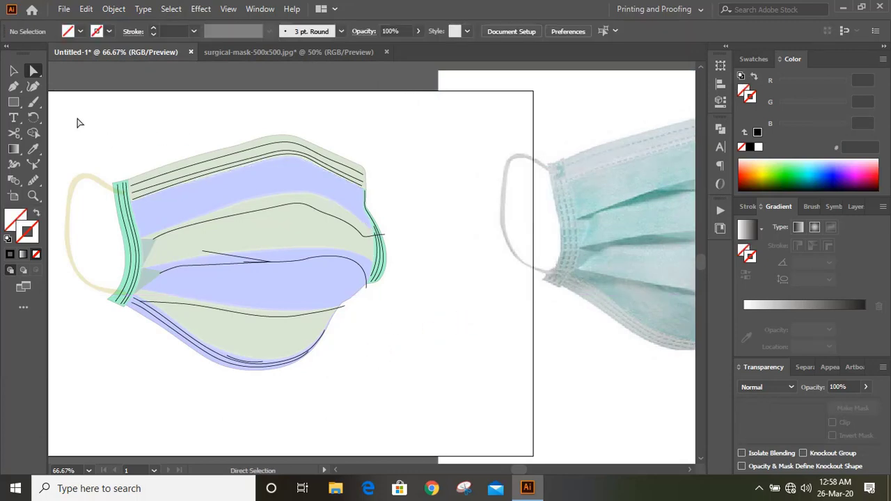
Select all the traced mask shapes and set their opacity to 100%
left_click_drag(99, 139, 408, 378)
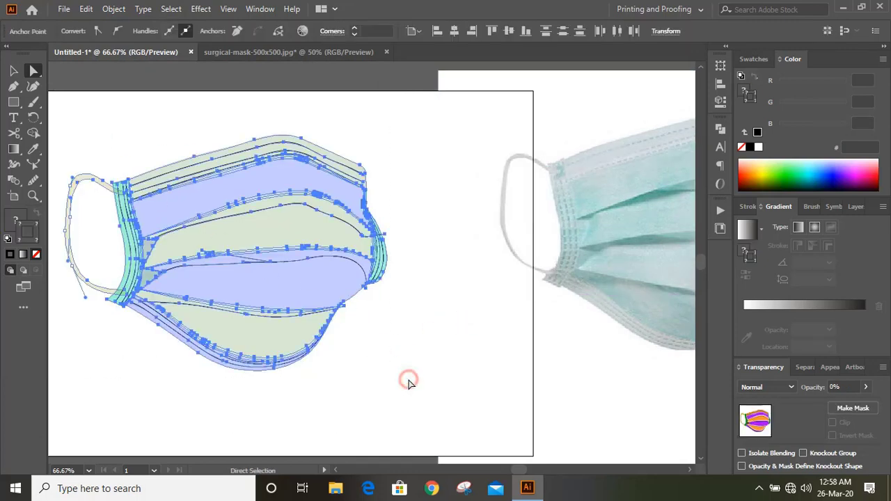
left_click(866, 387)
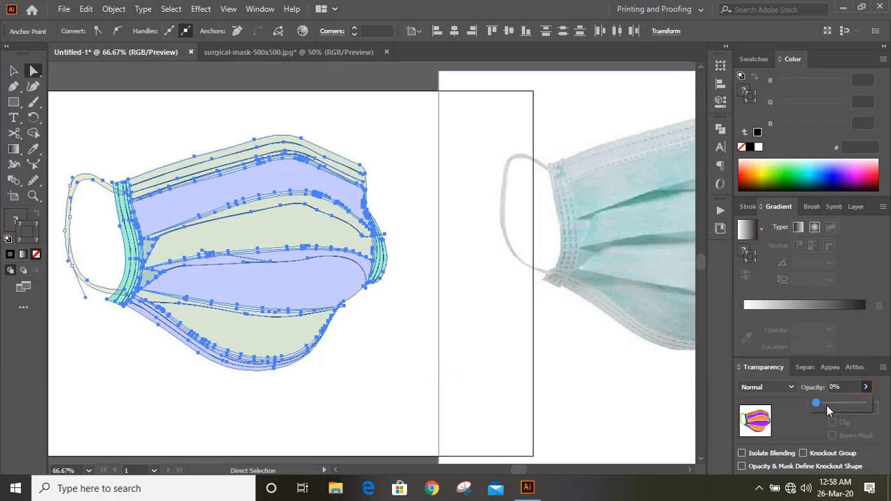
left_click_drag(818, 405, 881, 403)
left_click(382, 351)
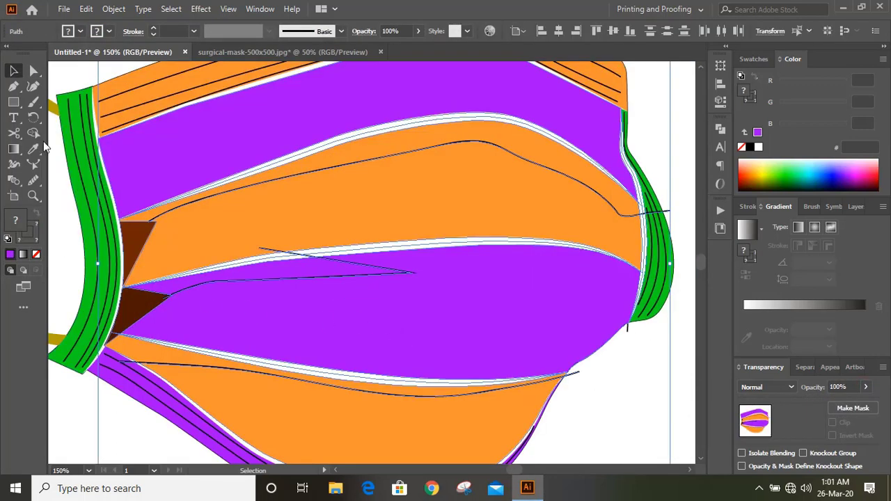
Use Shape Builder to fill the fold shadow areas beneath the three white pleat highlights with black
left_click(34, 133)
key("ctrl+a")
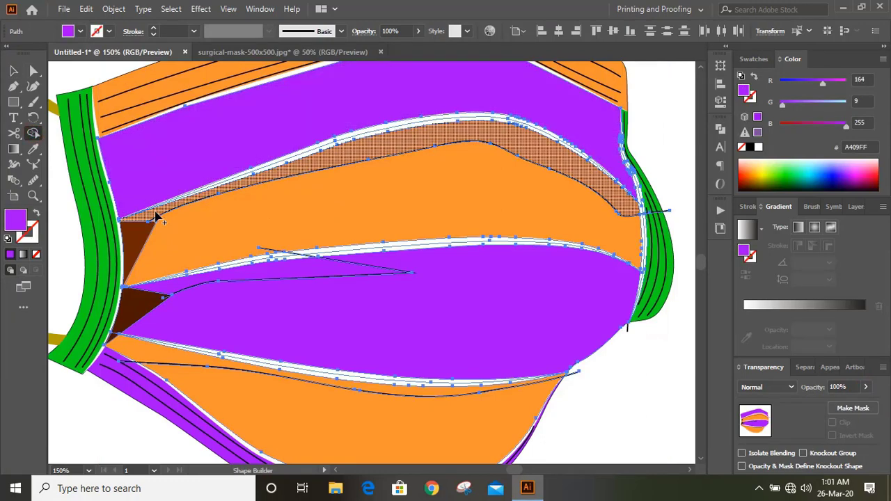
left_click(749, 148)
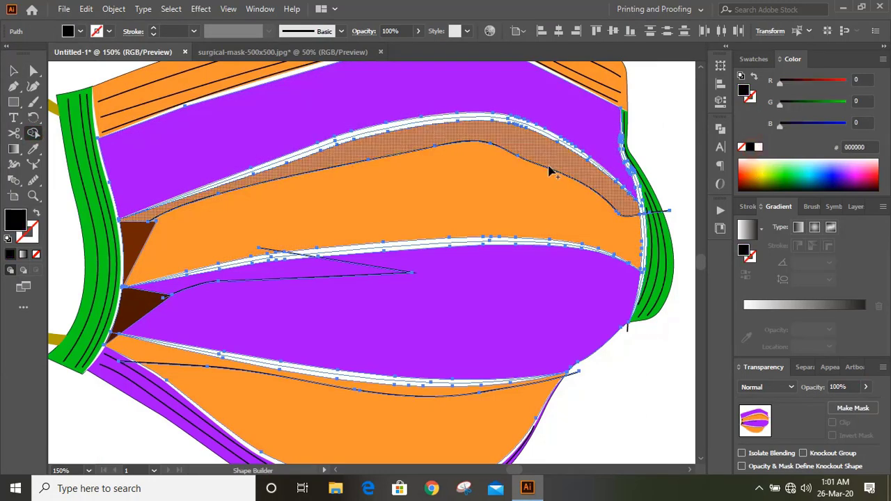
left_click(547, 163)
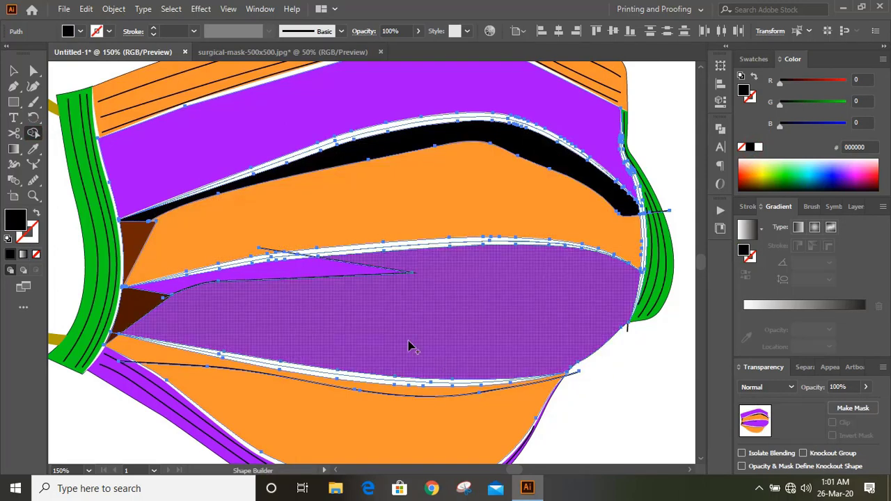
left_click(326, 274)
left_click(183, 363)
left_click(573, 258)
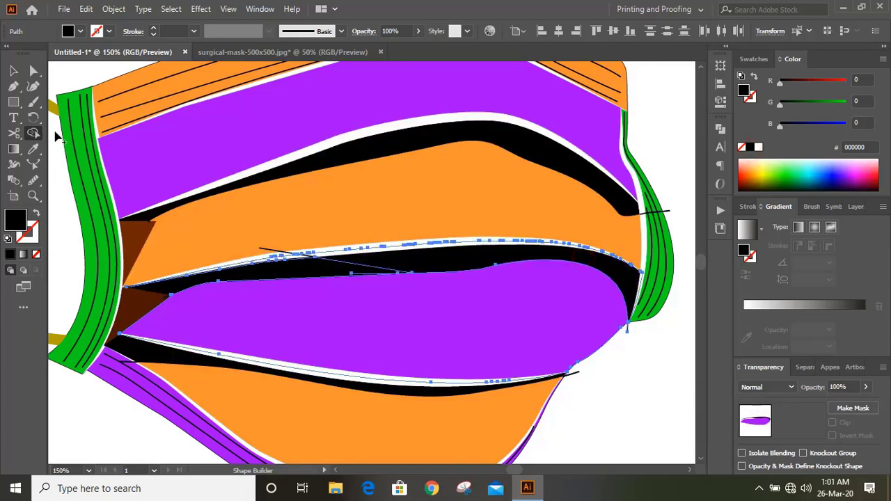
left_click(14, 70)
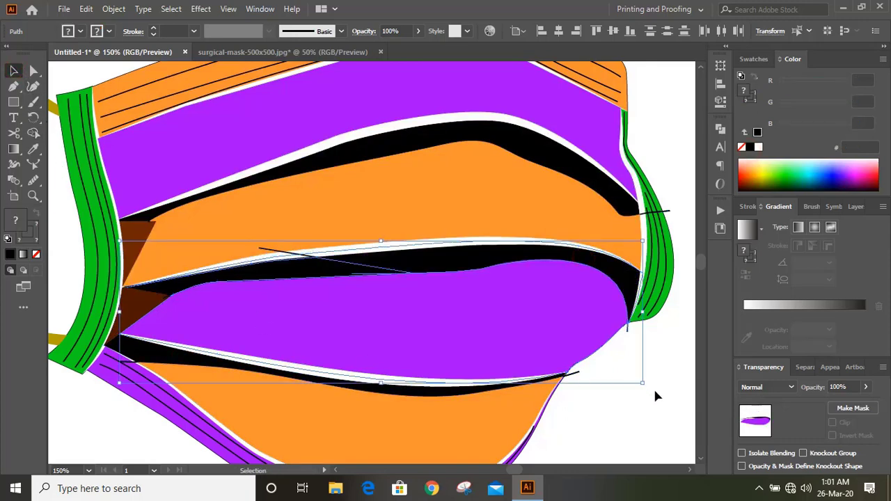
left_click(655, 393)
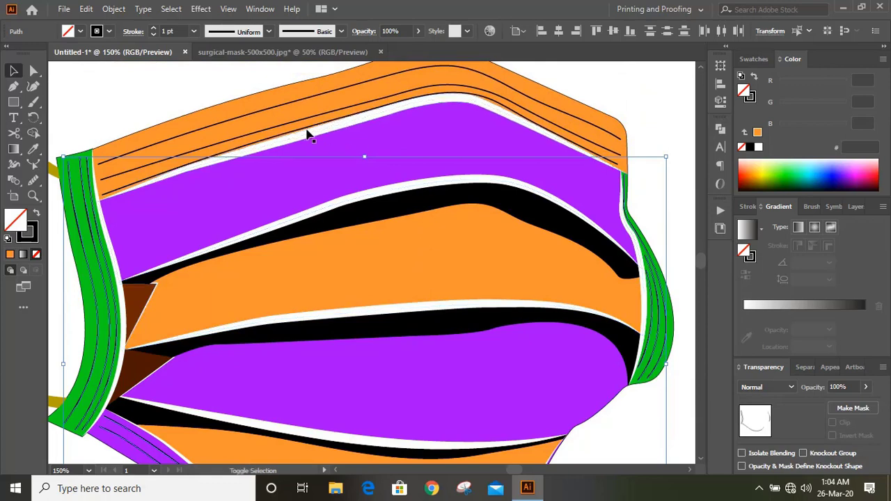
Add the top band's stitching lines to the selection, then copy all the selected stitching lines and paste them in place
left_click(240, 126)
left_click(230, 125)
left_click(85, 9)
left_click(112, 73)
left_click(85, 8)
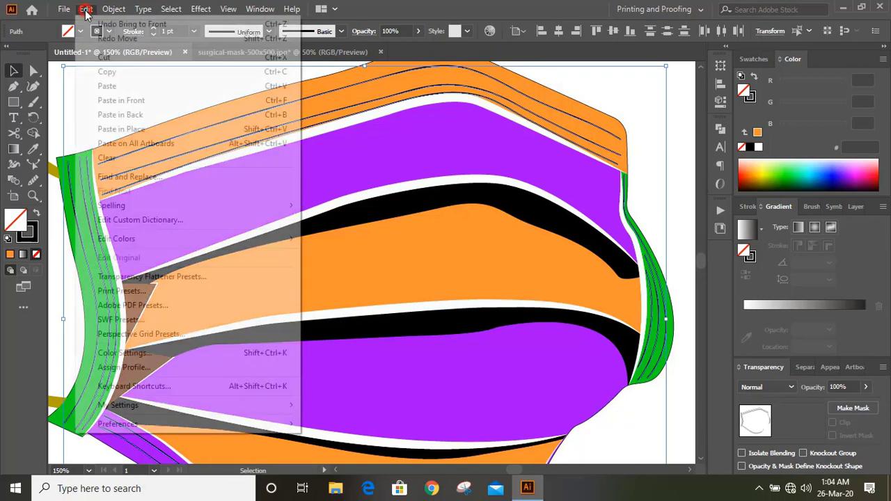
left_click(122, 129)
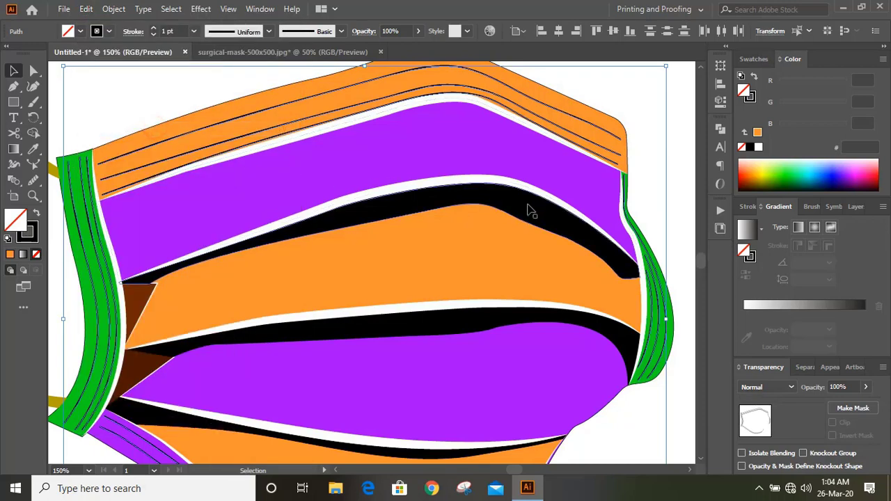
Give the pasted stitching lines no fill and a blue 00BBFF stroke with a 5 pt weight
left_click(811, 168)
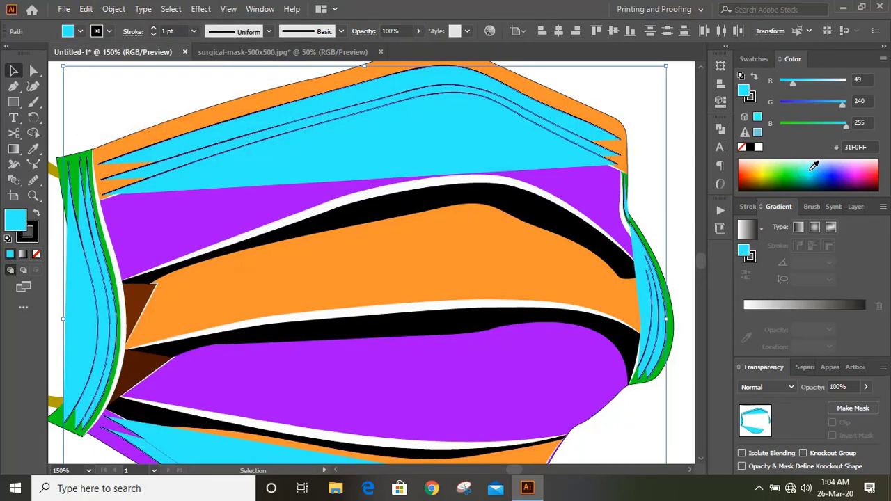
key("slash")
left_click(35, 235)
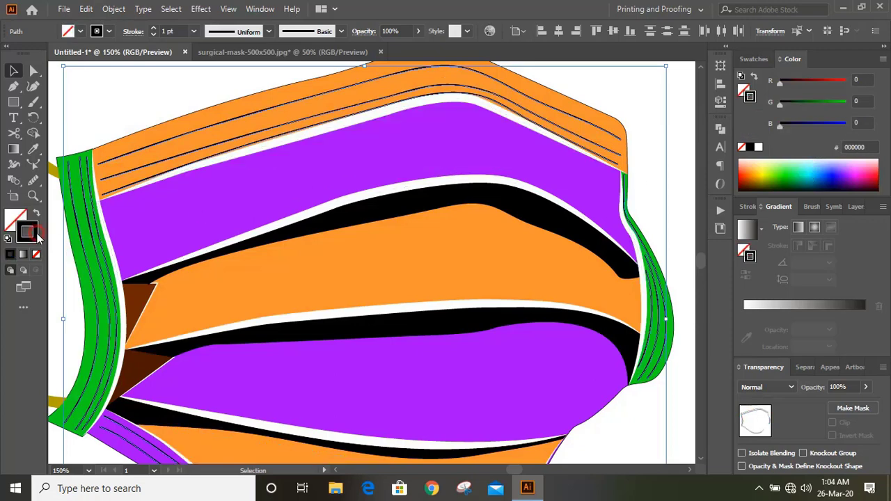
left_click(817, 170)
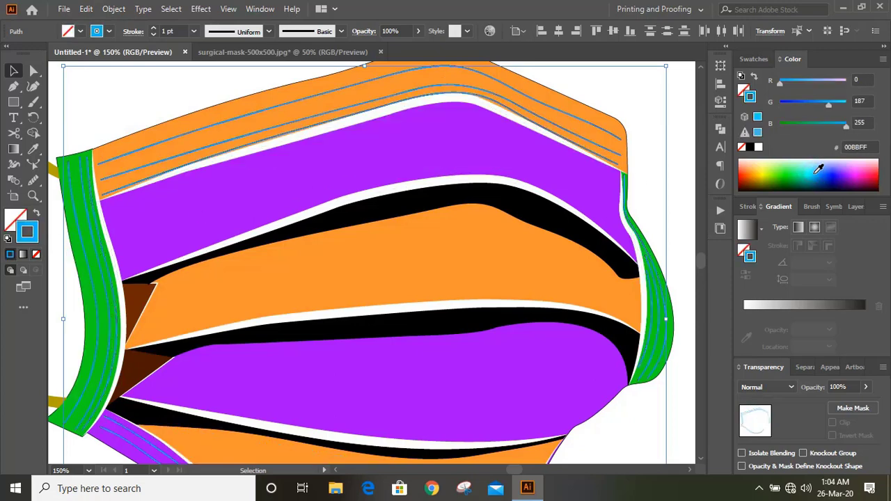
left_click(154, 27)
left_click(154, 28)
left_click(153, 28)
left_click(154, 28)
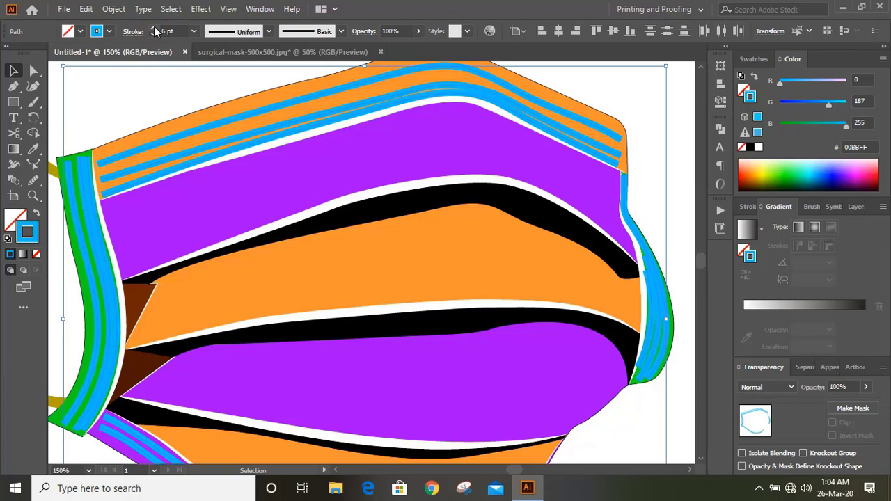
left_click(153, 34)
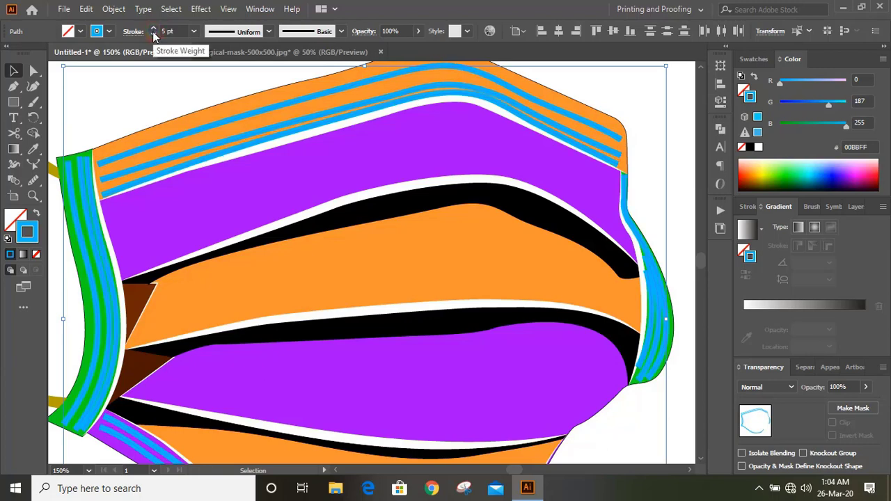
Expand the blue stitching lines' fill and stroke into shapes and lock them
left_click(114, 9)
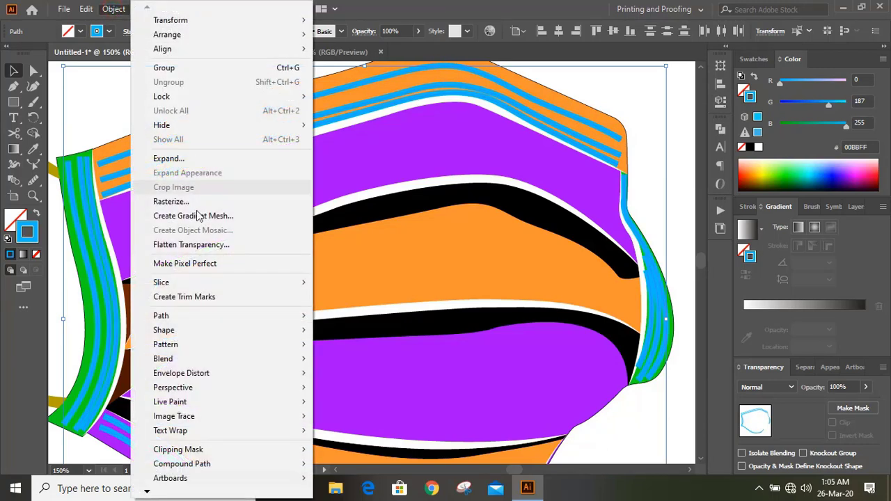
left_click(187, 155)
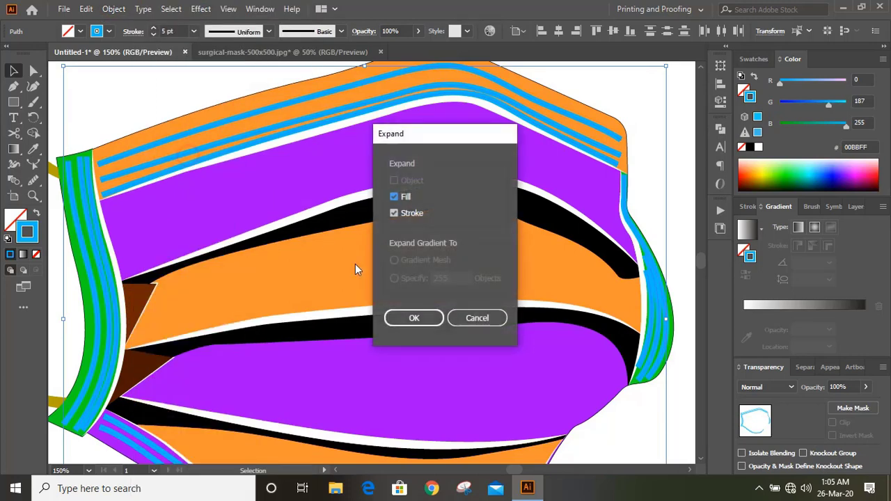
left_click(413, 318)
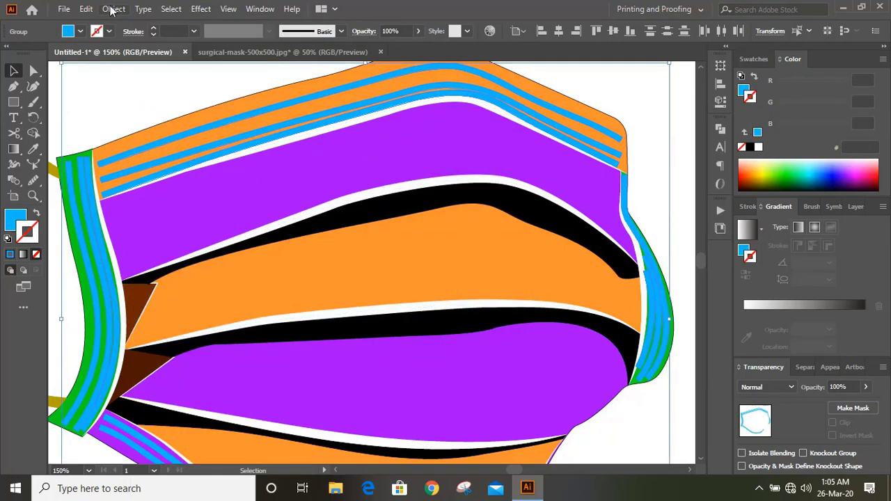
left_click(113, 9)
mouse_move(296, 98)
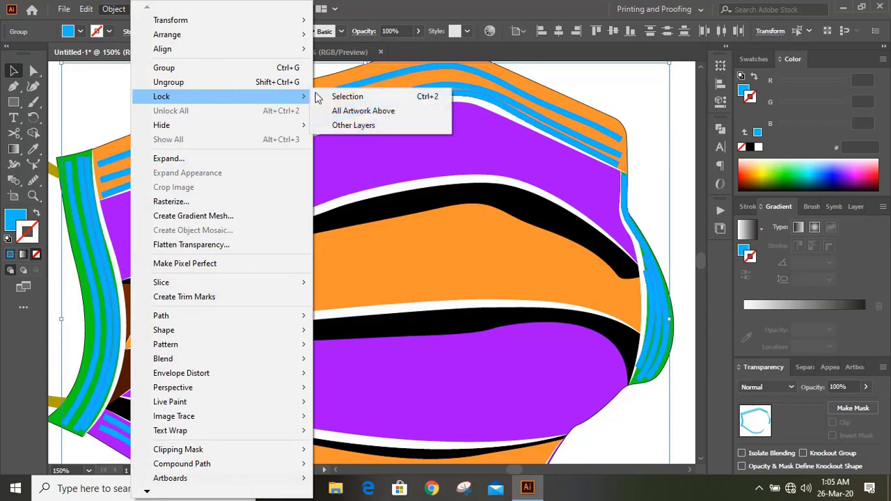
left_click(359, 102)
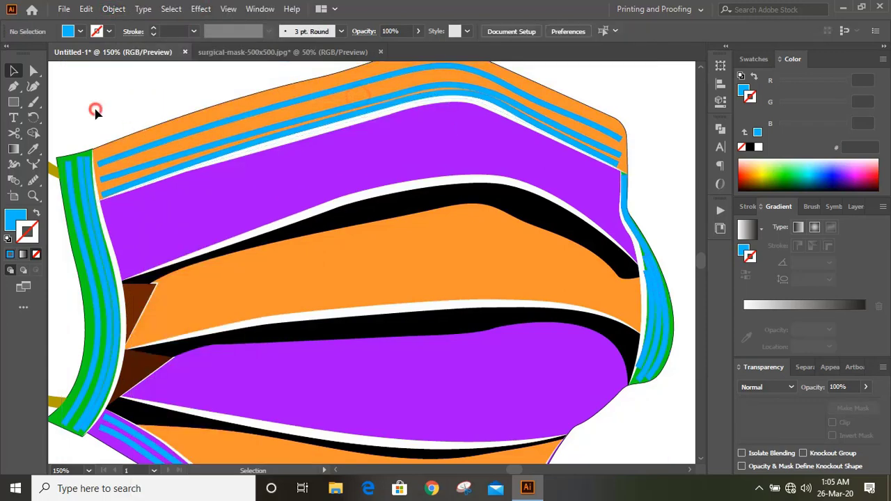
Select the original black stitching lines on the side, top and bottom bands and bring them to the front
scroll(104, 98, "down", 1)
left_click(96, 202)
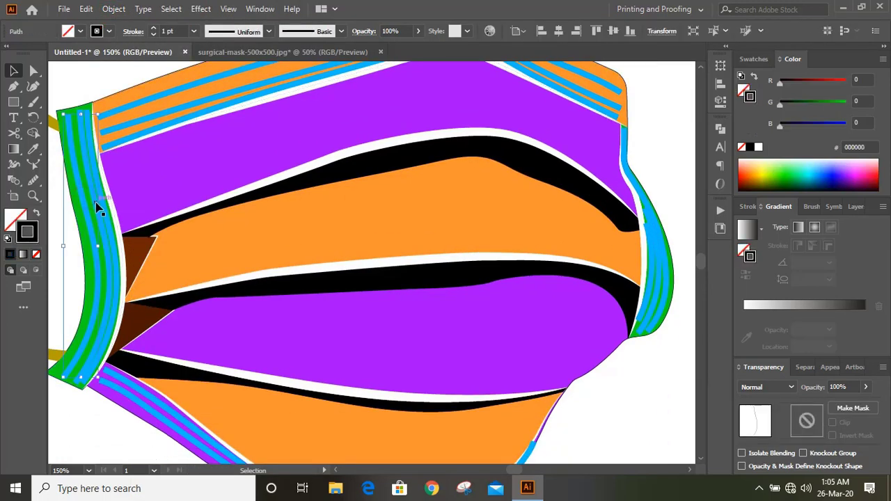
left_click(128, 129)
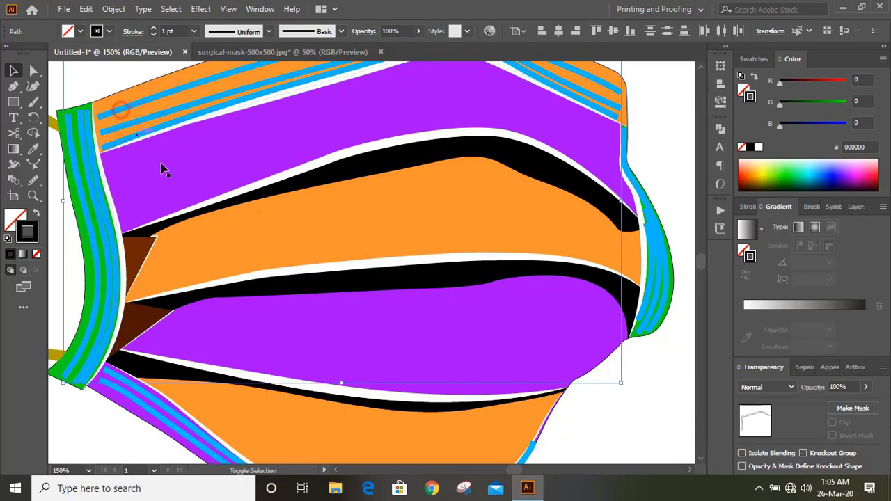
scroll(203, 350, "down", 2)
left_click(155, 313)
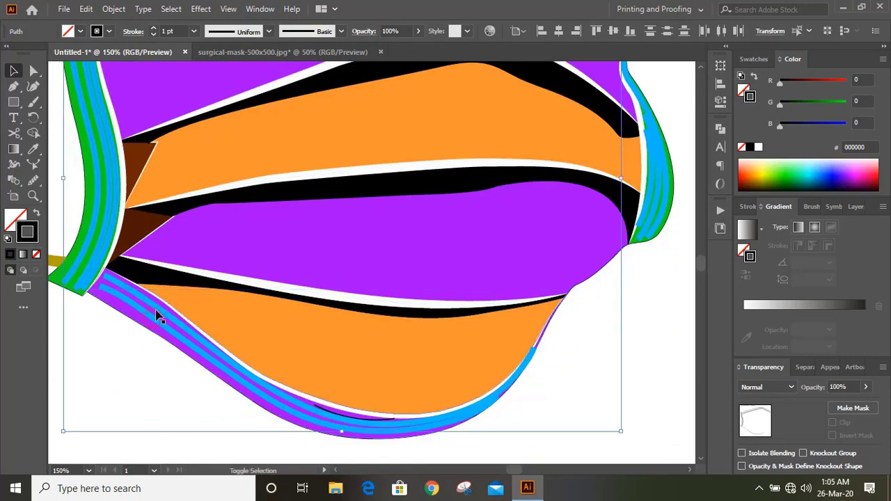
scroll(568, 303, "up", 1)
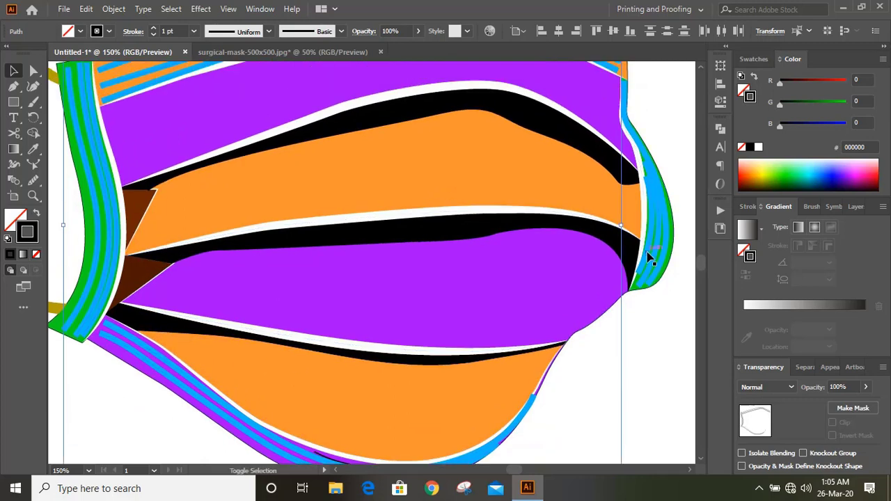
left_click(653, 265, "shift")
left_click(660, 265, "shift")
left_click(662, 261, "shift")
left_click(481, 289, "shift")
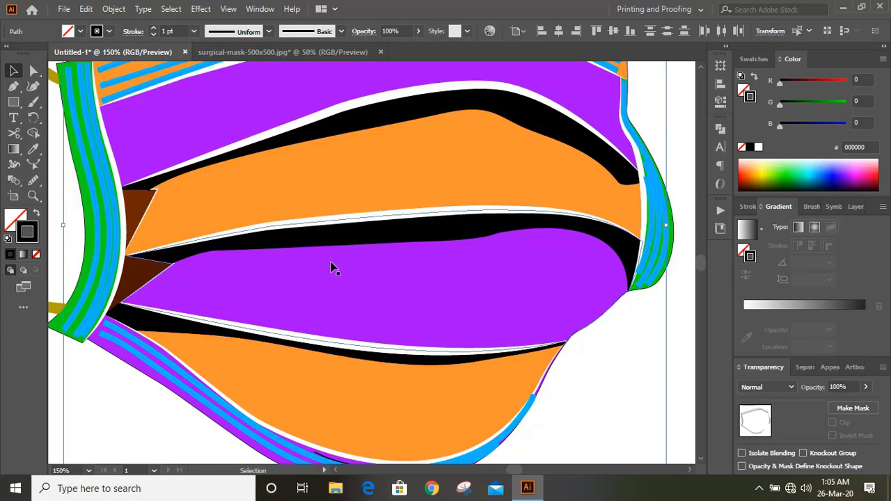
scroll(333, 268, "up", 2)
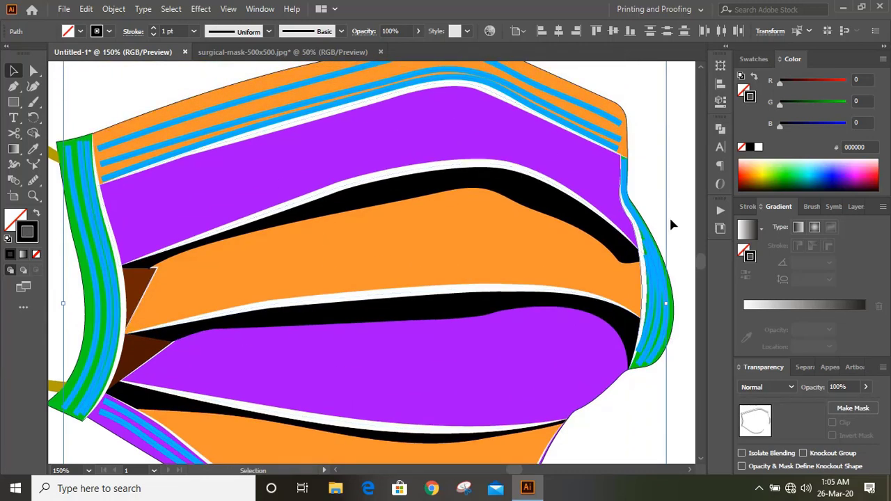
right_click(652, 254)
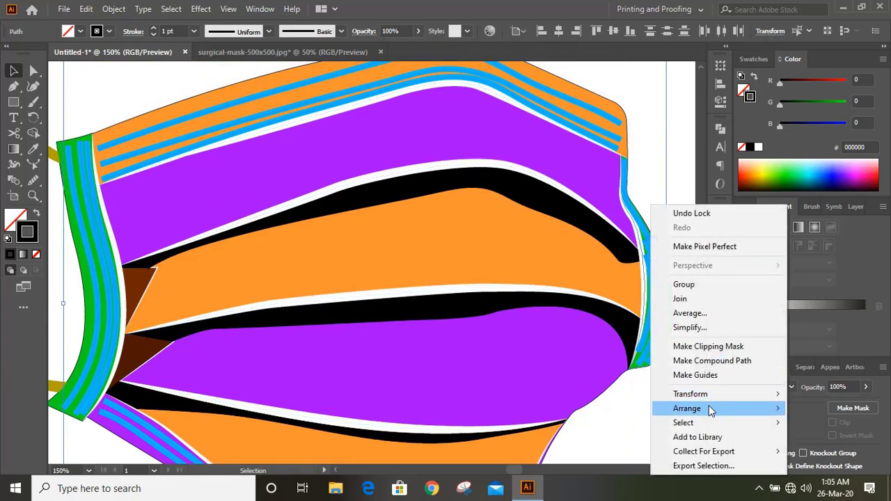
mouse_move(687, 409)
left_click(582, 411)
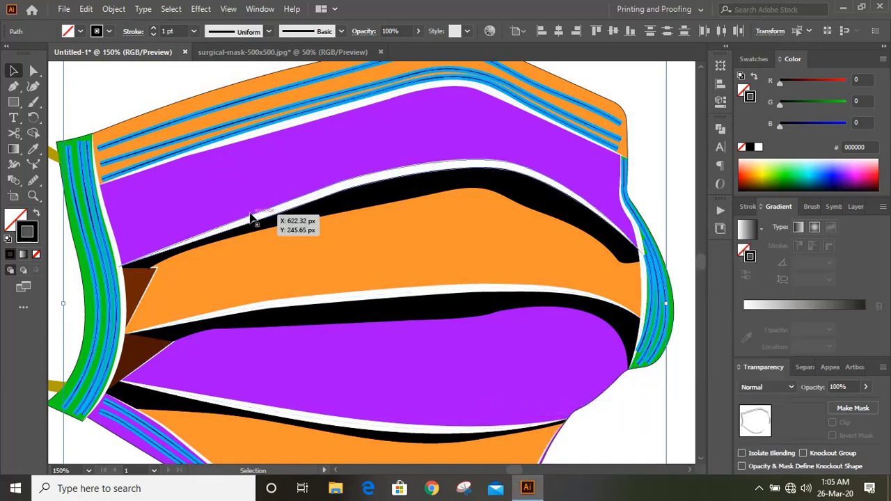
Set the black stitching lines to a 4 pt stroke with the elliptical tapered width profile
left_click(154, 30)
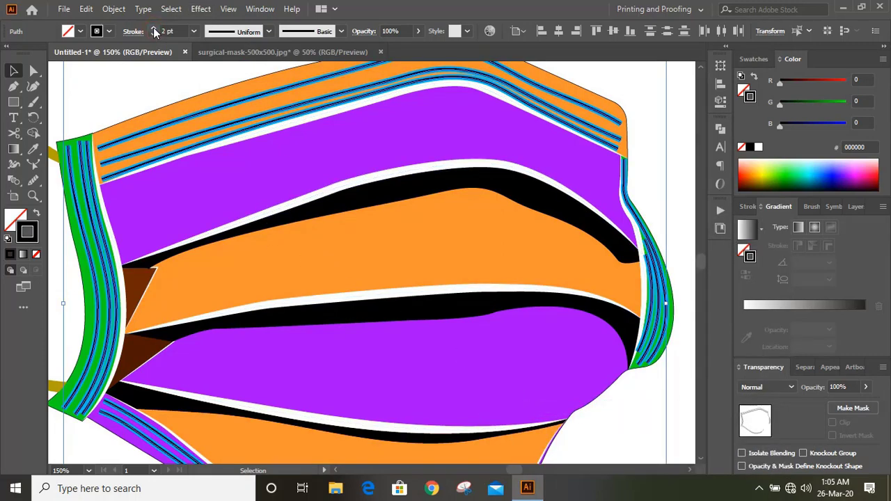
left_click(155, 30)
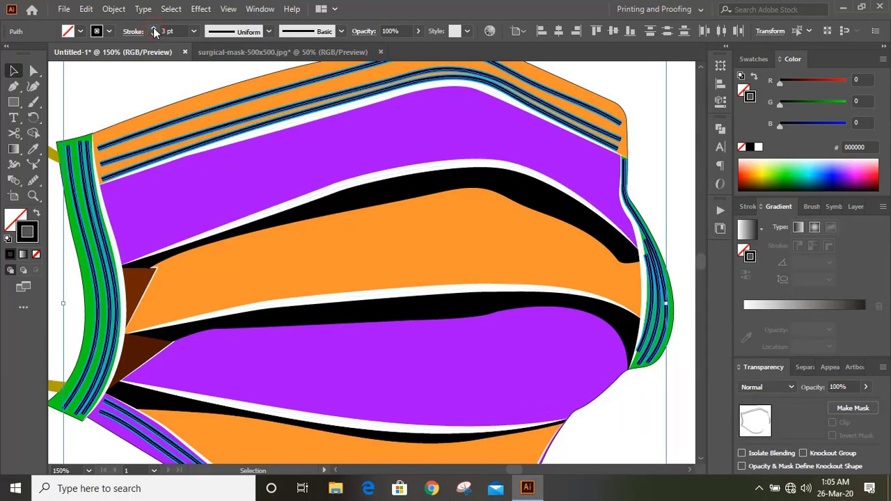
left_click(270, 32)
left_click(239, 72)
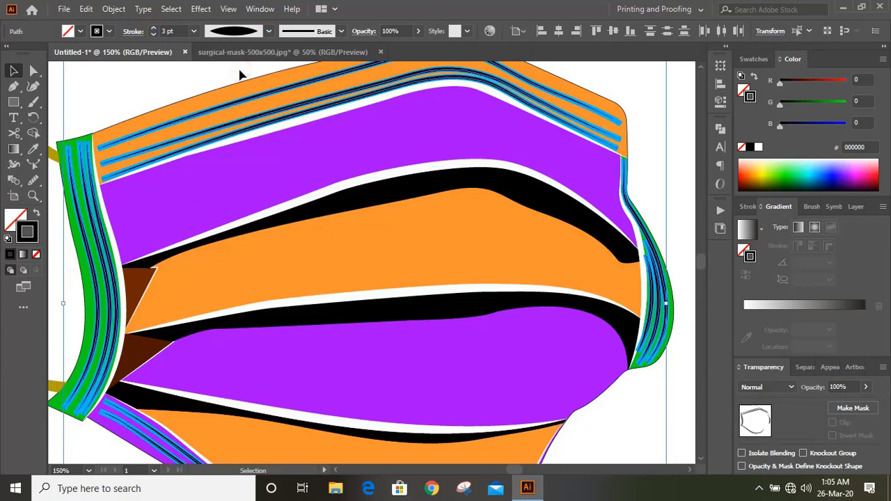
left_click(155, 30)
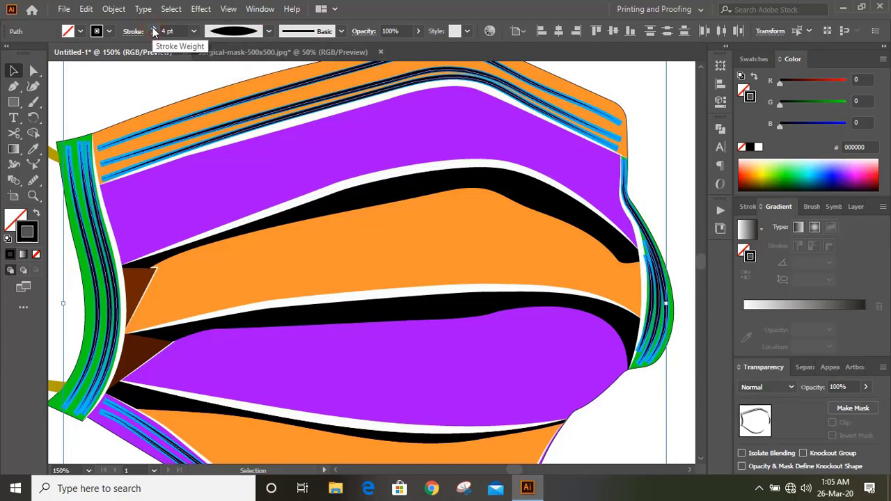
Turn the black stitching lines into dashed strokes with a 5 pt dash
left_click(746, 207)
left_click(742, 318)
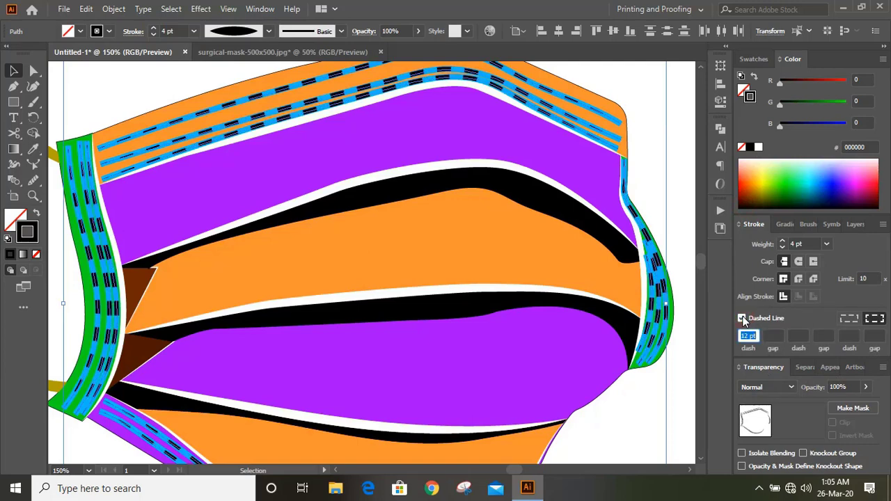
left_click(773, 335)
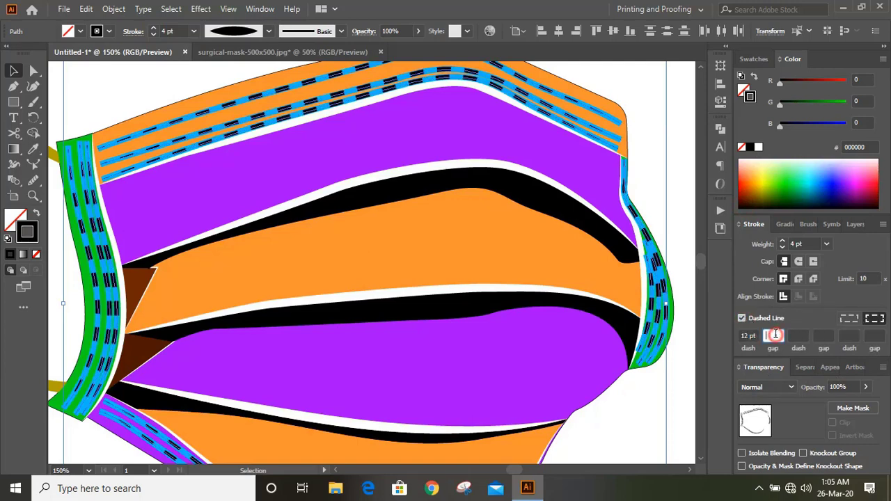
type("2")
key("Return")
scroll(775, 334, "up", 4)
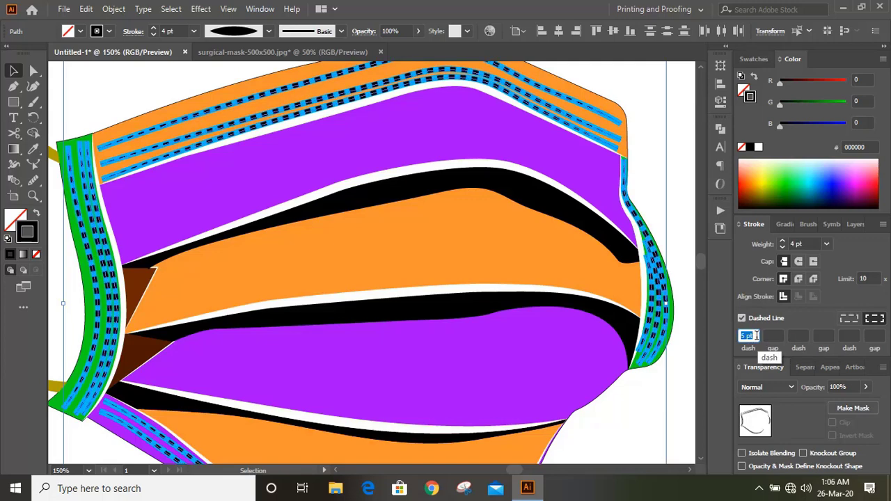
left_click(114, 8)
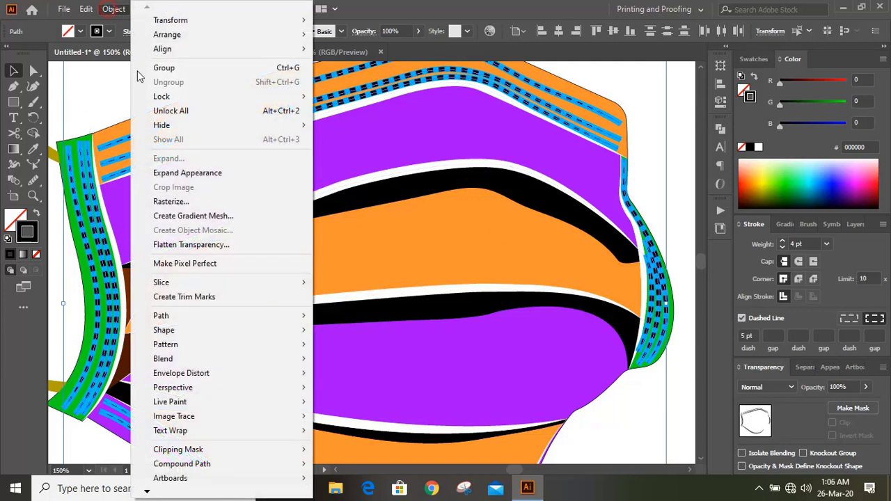
left_click(177, 174)
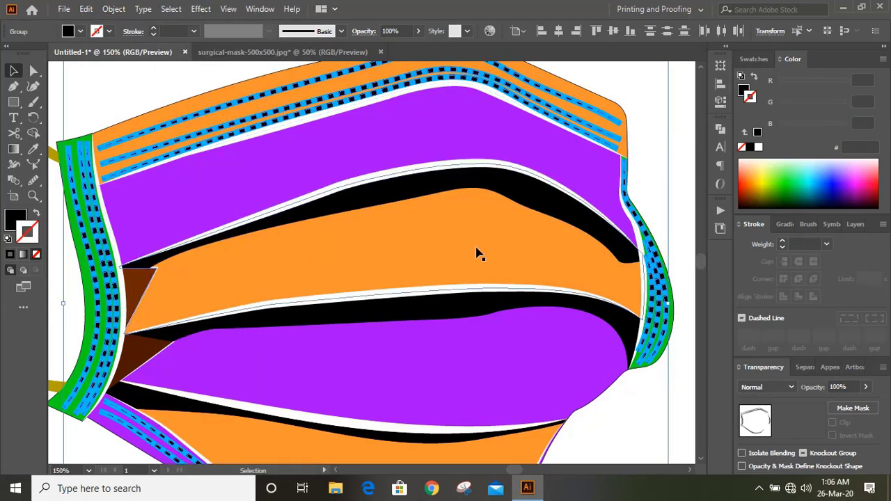
key("ctrl+z")
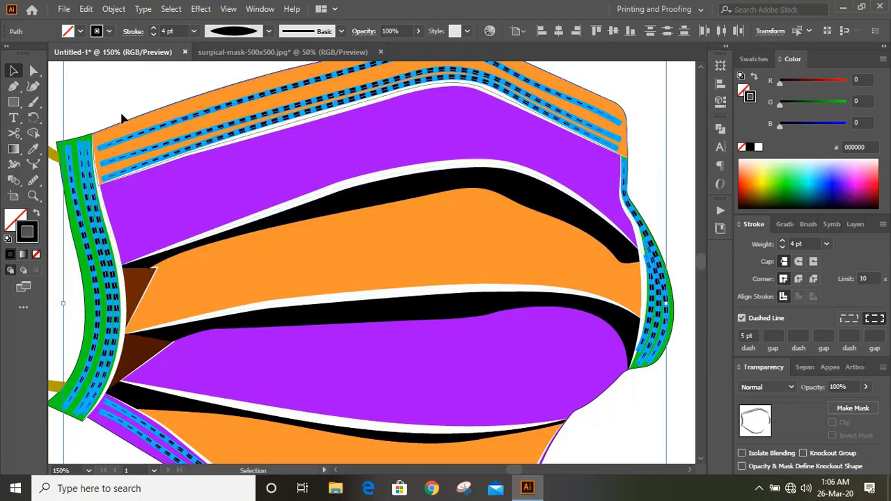
Duplicate the gold ear loop slightly to the right and fill the copy with black
left_click(110, 92)
key("ctrl+minus")
left_click_drag(116, 133, 120, 133)
left_click(750, 148)
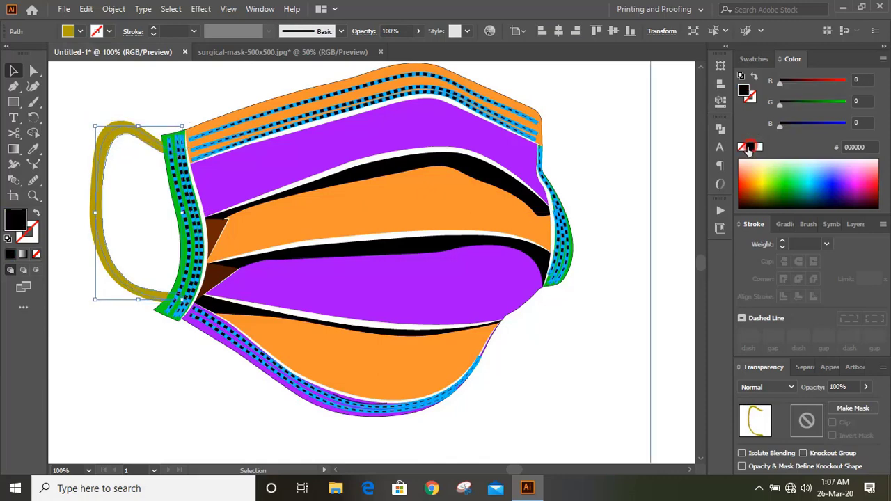
left_click(84, 340)
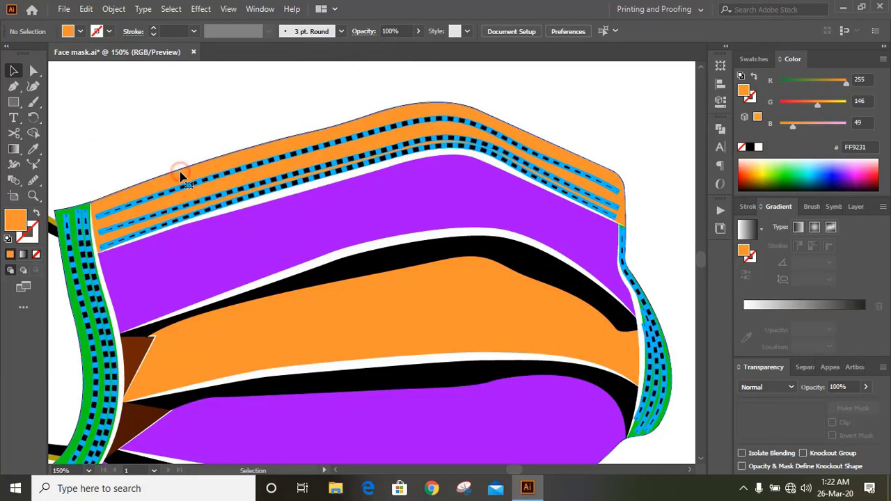
Select the cyan mask silhouette behind the bands and bring it to the front
left_click(179, 177)
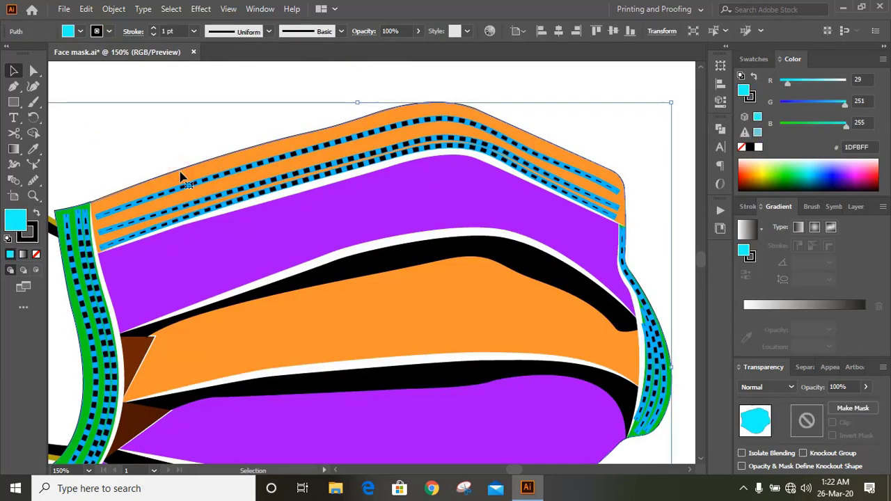
right_click(179, 175)
mouse_move(266, 398)
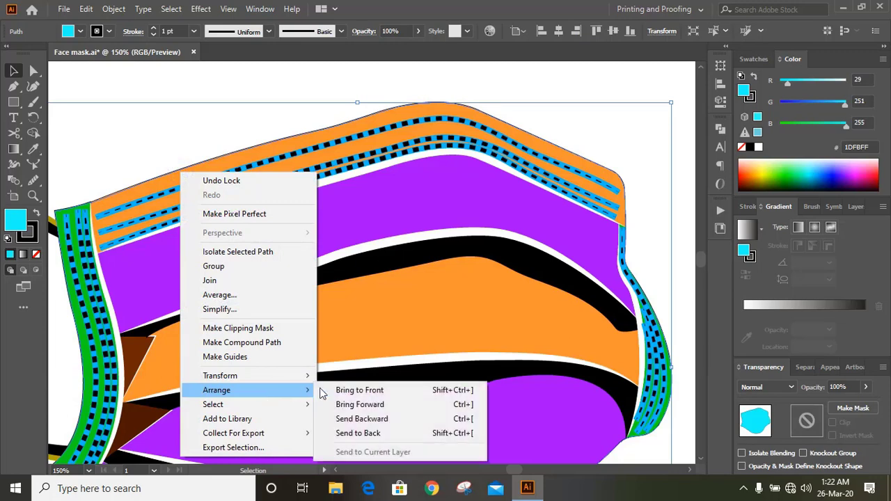
left_click(339, 390)
left_click(177, 128)
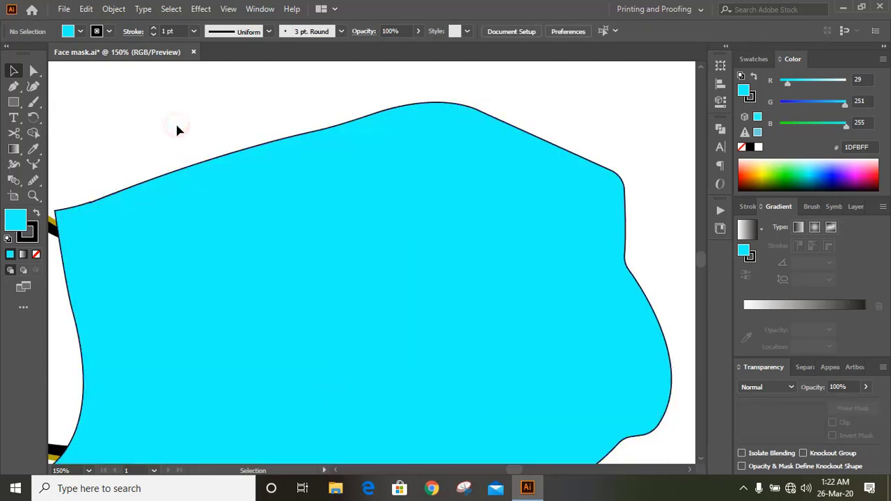
Give the mask silhouette no fill and a white FFFFFF stroke with a 3 pt weight
left_click(220, 263)
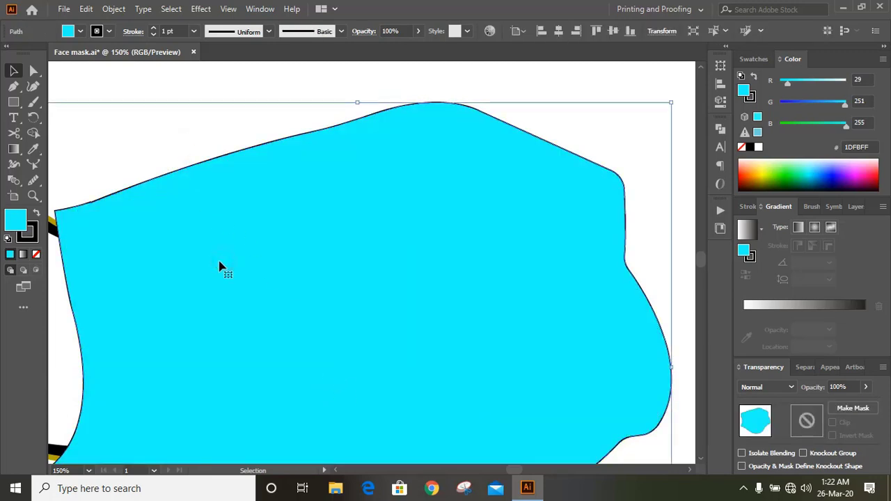
left_click(37, 254)
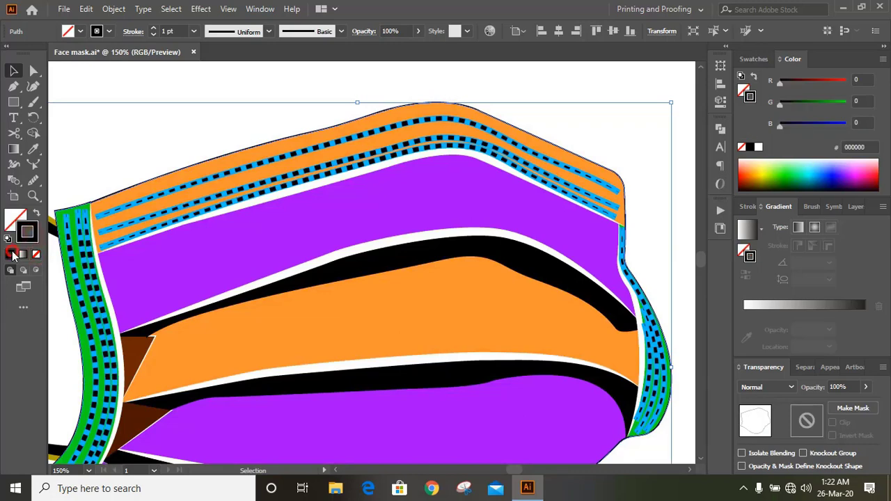
left_click(155, 31)
left_click(154, 29)
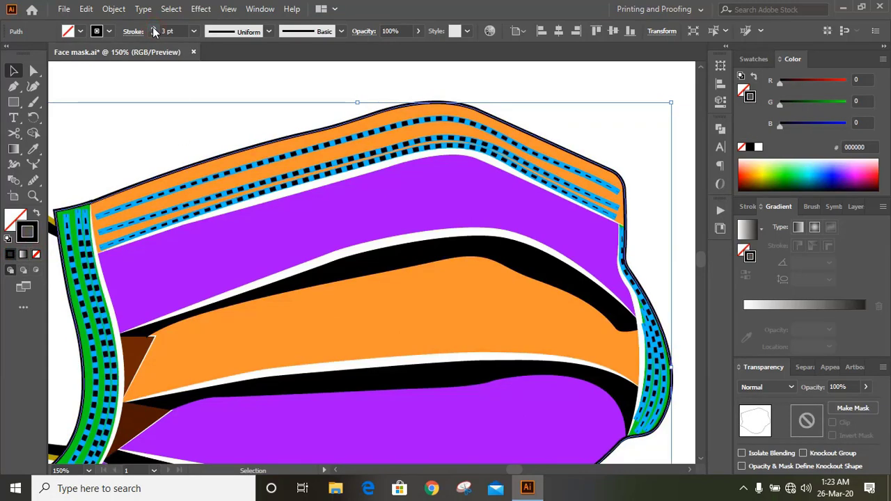
left_click(759, 149)
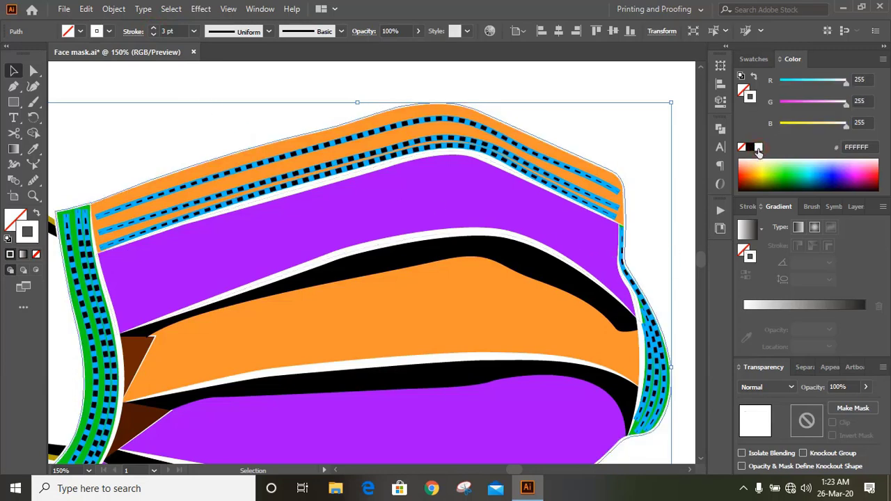
Expand the fill and stroke of the white mask outline into shapes
left_click(114, 9)
left_click(184, 159)
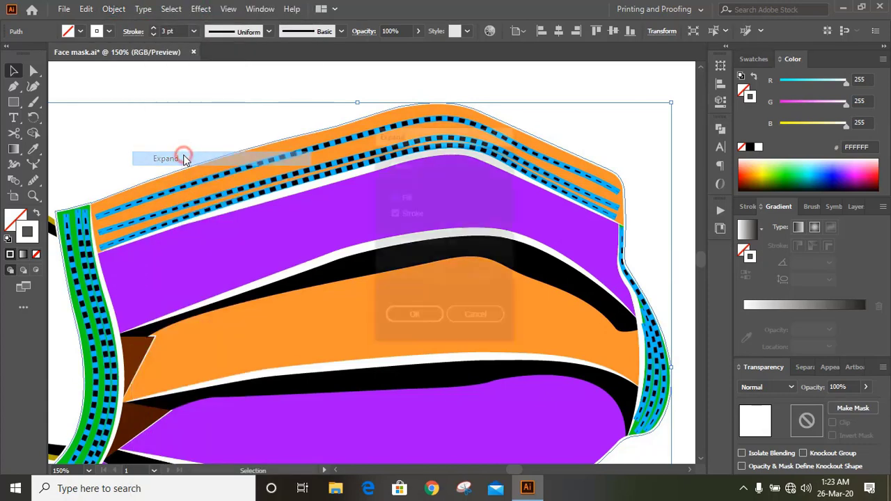
left_click(414, 319)
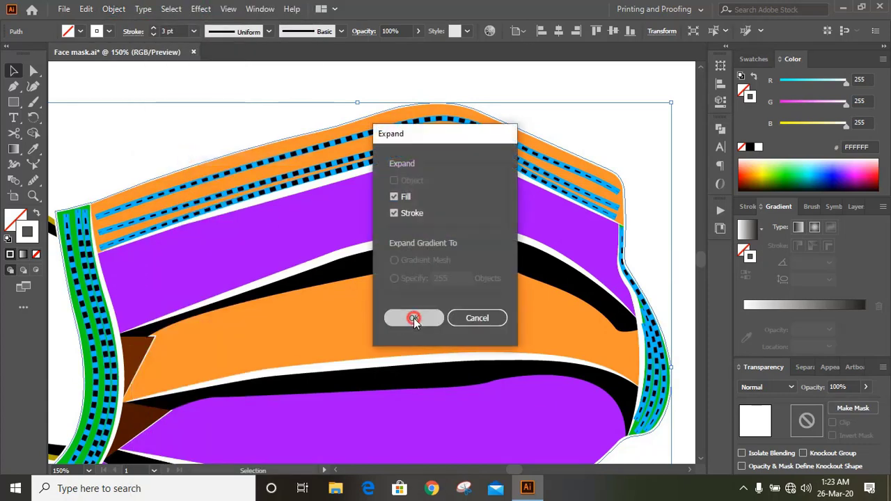
left_click(132, 144)
Draw a rectangle covering the whole artboard and fill it with the dark gray sampled from the surrounding canvas
key("ctrl+minus")
key("ctrl+minus")
key("ctrl+minus")
left_click(14, 101)
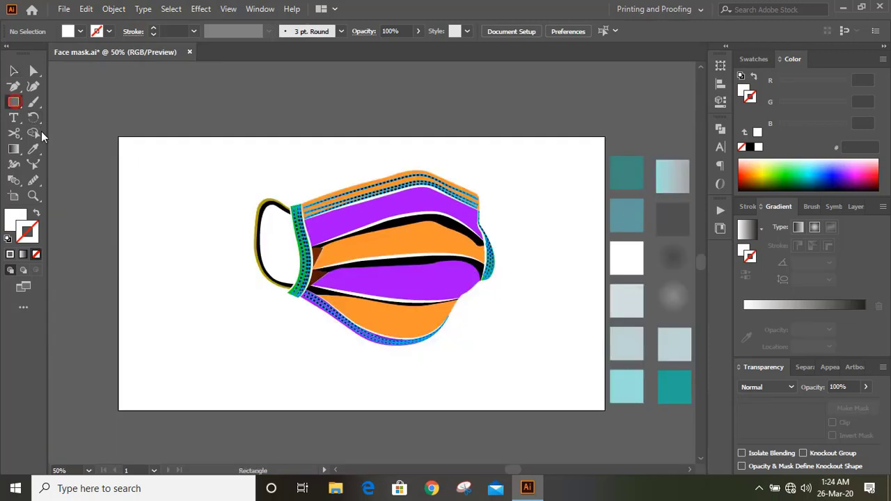
left_click_drag(117, 136, 604, 410)
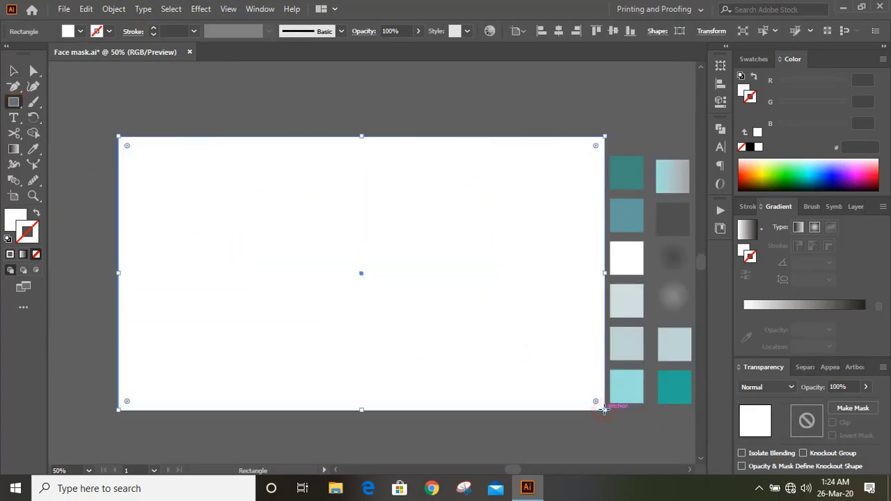
key("i")
left_click(98, 111)
left_click(13, 71)
Send the dark gray background rectangle to the back and lock it
right_click(233, 189)
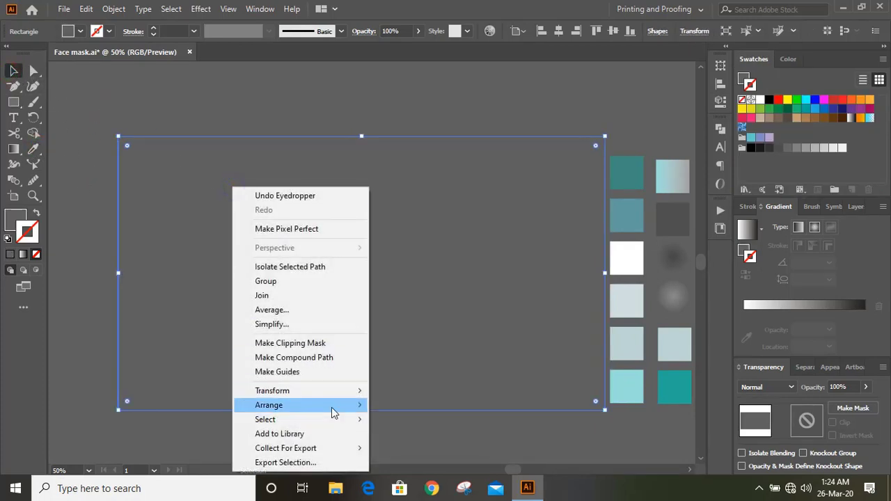
mouse_move(333, 412)
left_click(424, 448)
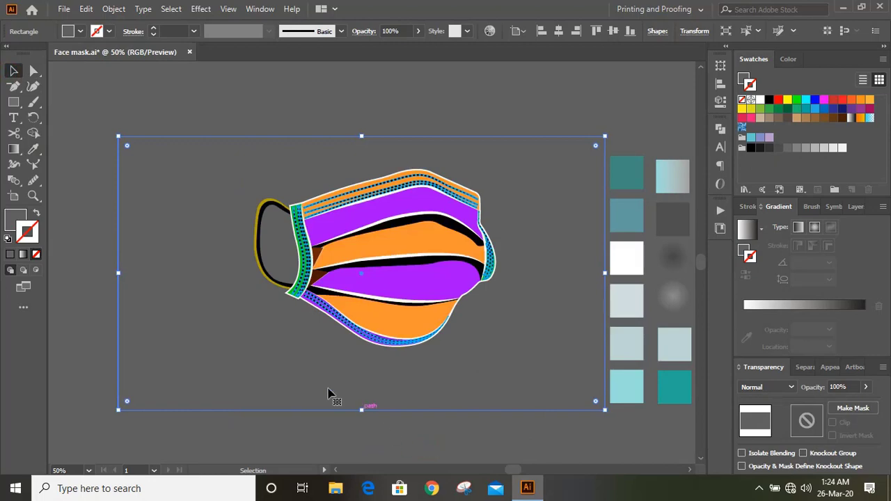
left_click(113, 9)
mouse_move(209, 93)
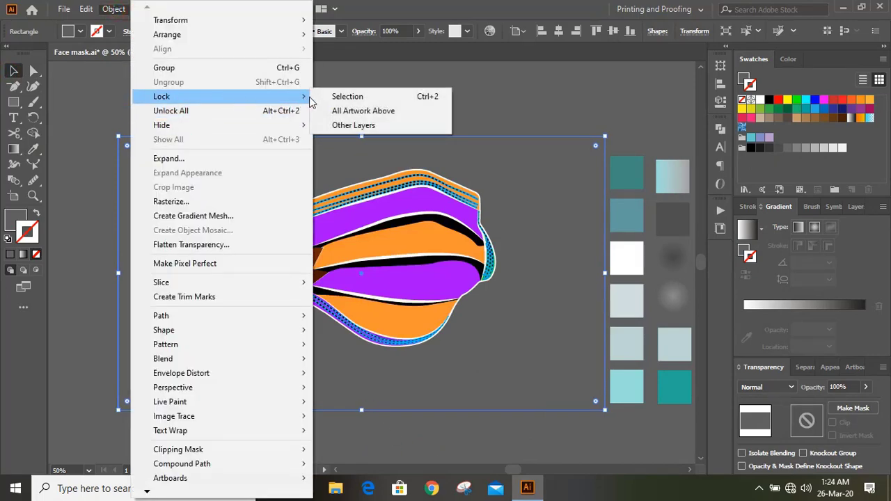
left_click(324, 97)
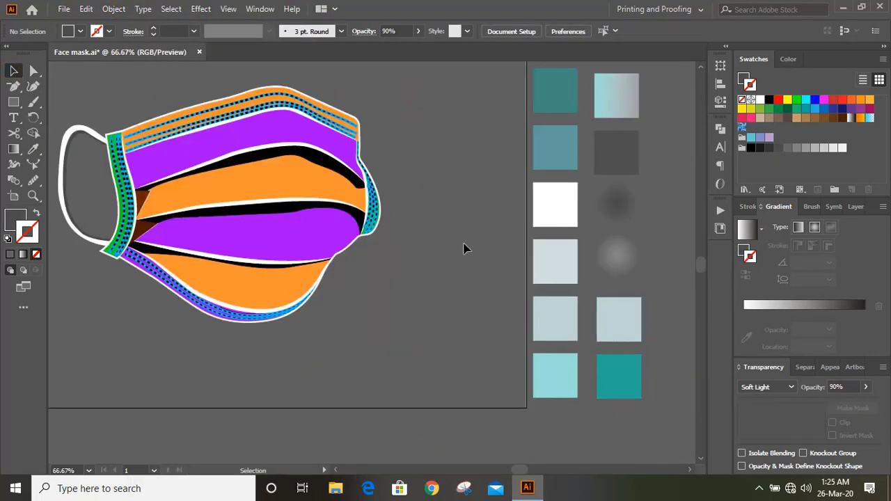
Recolor the inner strip of the ear loop with the pale gray-blue sampled from the palette squares
left_click(68, 165)
key("i")
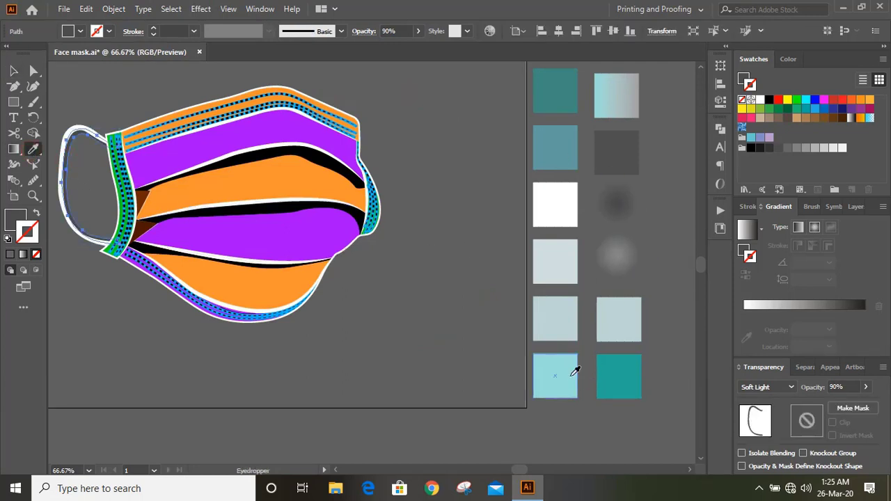
left_click(573, 375)
left_click(562, 331)
left_click(14, 71)
left_click(112, 87)
Recolor the purple top pleat with the light aqua sampled from the palette squares
scroll(293, 205, "up", 3)
left_click(290, 213)
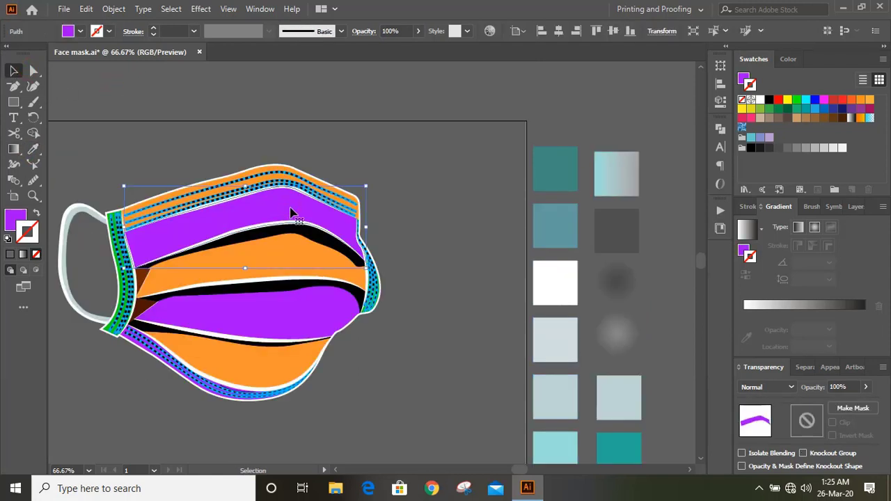
left_click(34, 149)
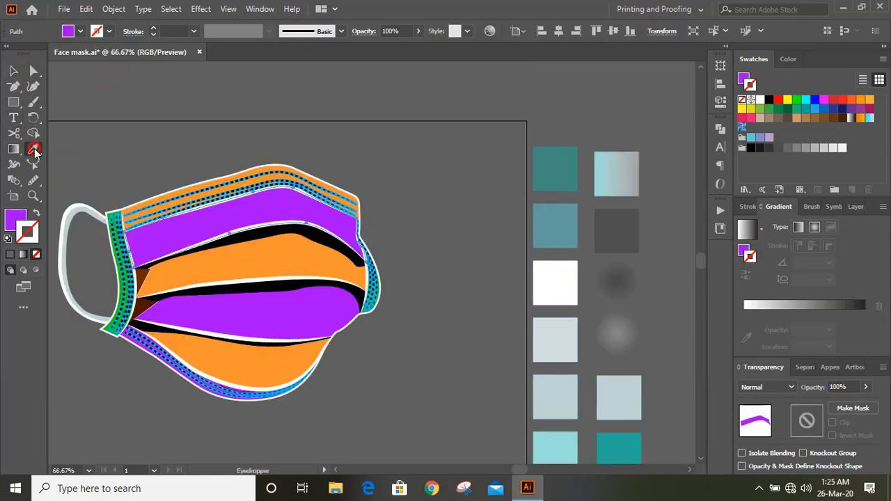
left_click(567, 228)
scroll(571, 230, "down", 2)
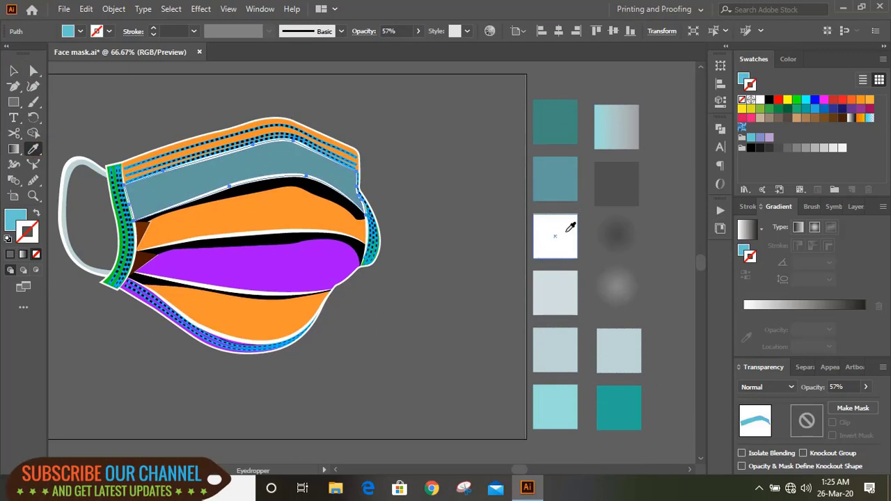
left_click(573, 398)
left_click(12, 72)
left_click(411, 267)
Recolor the two orange pleats and the lower purple pleat with the light aqua sampled from the top pleat
scroll(390, 258, "down", 1)
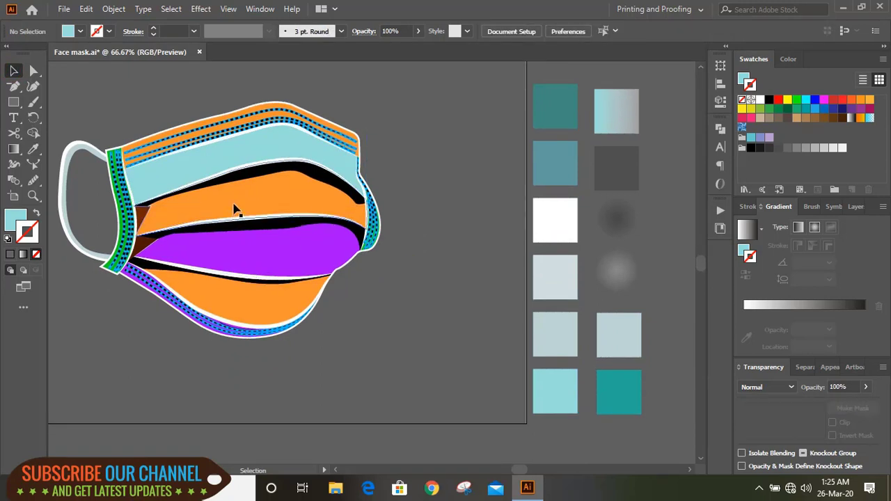
left_click(234, 206)
left_click(245, 258, "shift")
left_click(244, 300, "shift")
key("i")
left_click(171, 172)
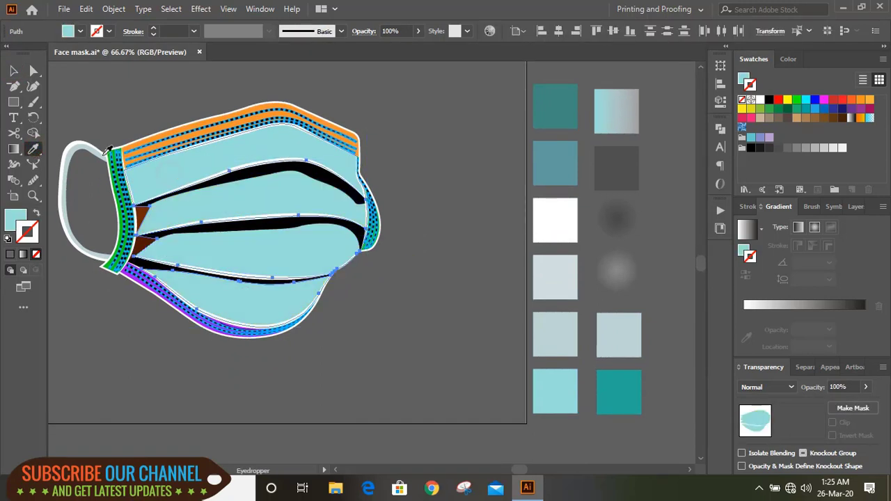
left_click(13, 71)
left_click(421, 248)
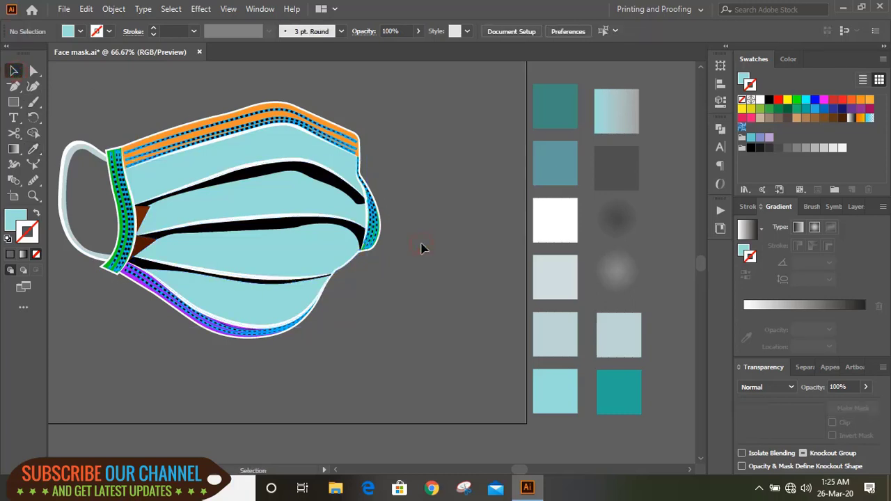
Recolor the black fold shadows beneath the pleats with the 57% opacity dark teal sampled from the palette squares
scroll(398, 355, "up", 4)
left_click(244, 242)
left_click(265, 299, "shift")
left_click(179, 335, "shift")
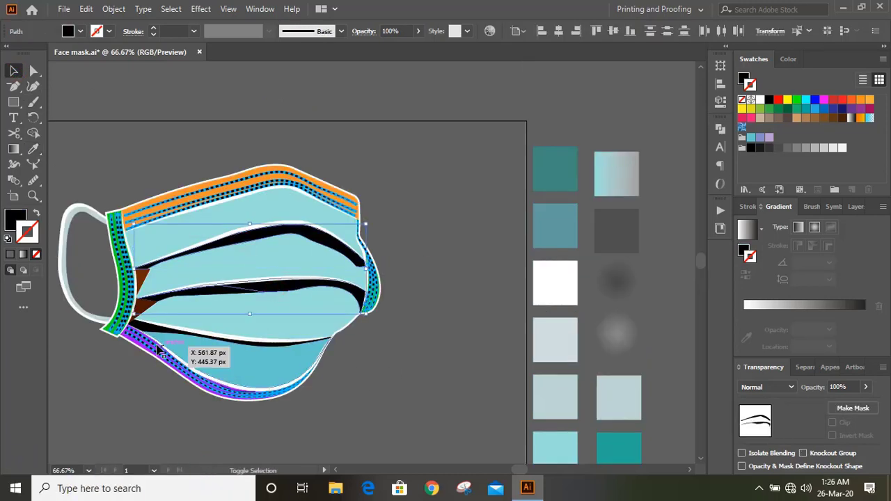
key("i")
left_click(553, 177)
scroll(489, 354, "down", 2)
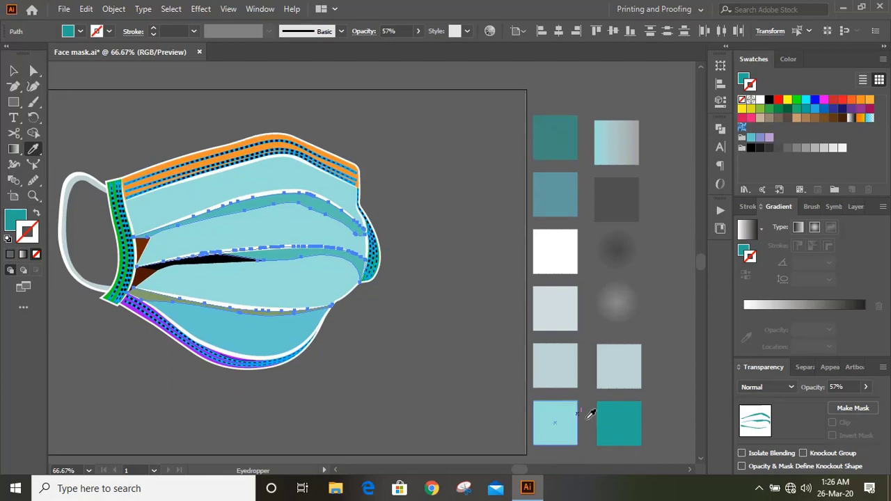
key("v")
left_click(151, 132)
Recolor the remaining black piece of the middle fold shadow with the teal sampled from the adjoining shadow
left_click(234, 262)
left_click(33, 150)
left_click(267, 257)
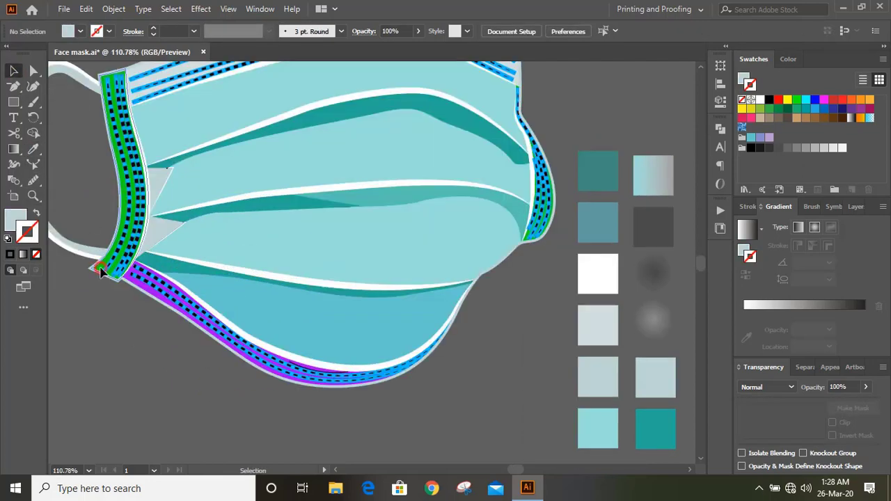
Recolor the green side band beside the ear loop with the pale gray-blue sampled from the palette squares
left_click(101, 269)
left_click(33, 150)
left_click(593, 373)
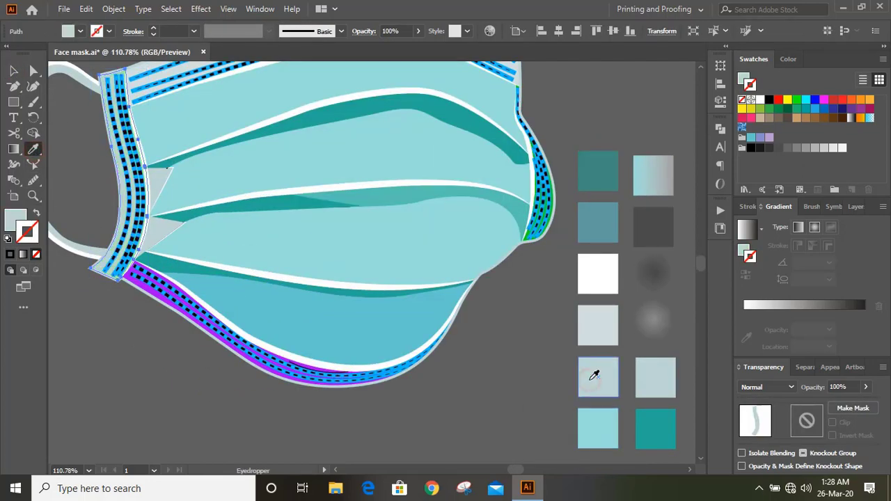
scroll(196, 388, "up", 2)
left_click(14, 70)
left_click(138, 364)
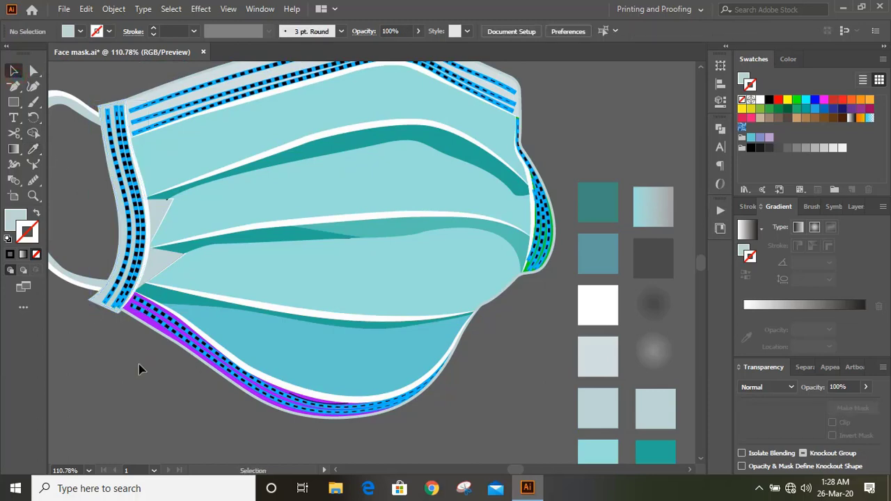
Recolor the purple band along the mask's lower edge with the pale gray sampled from the upper band
left_click(147, 318)
left_click(144, 91)
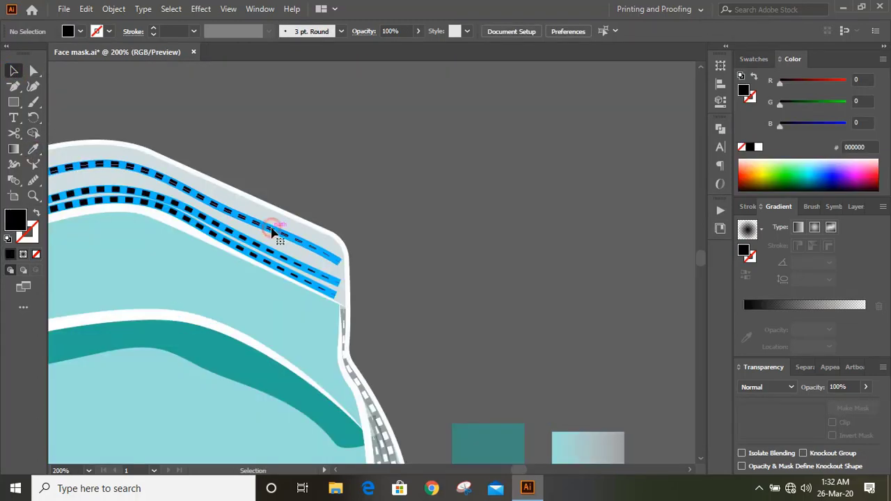
Expand the appearance of the three black dashed stitch lines on the mask's upper band
left_click(273, 233)
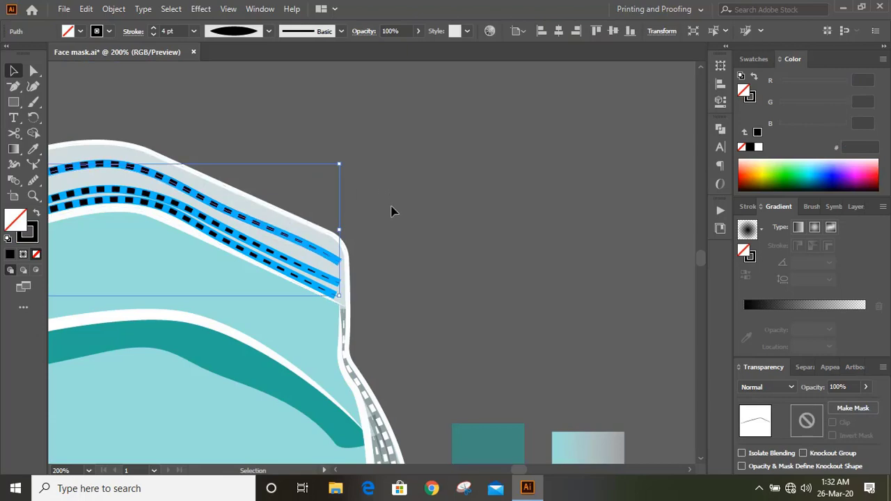
left_click(270, 256, "shift")
left_click(268, 264, "shift")
left_click(113, 9)
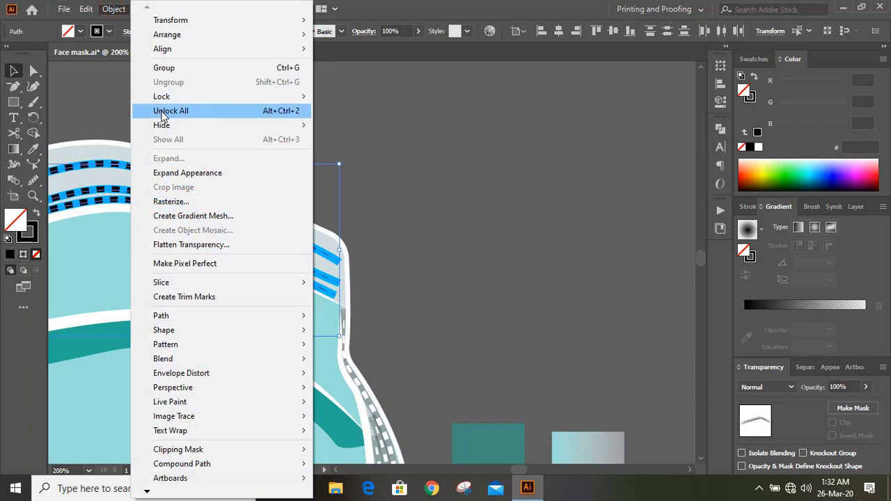
left_click(178, 172)
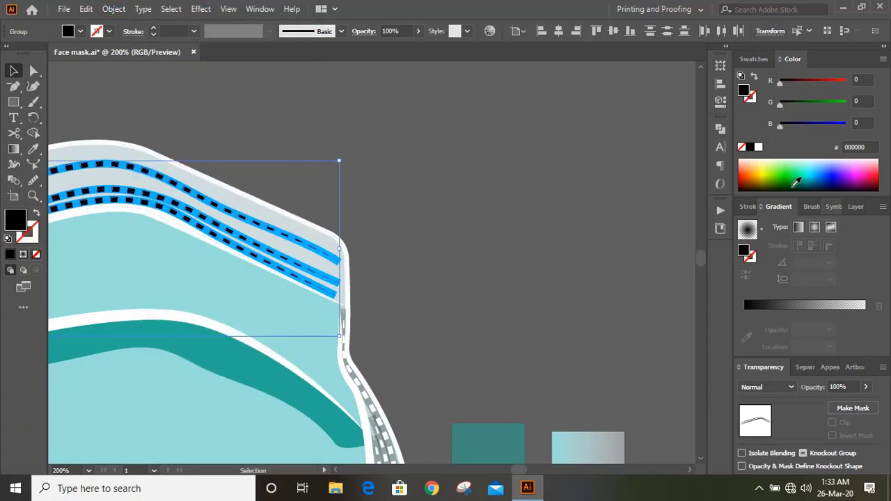
Fill the expanded stitch dashes on the upper band with white
scroll(674, 293, "down", 3)
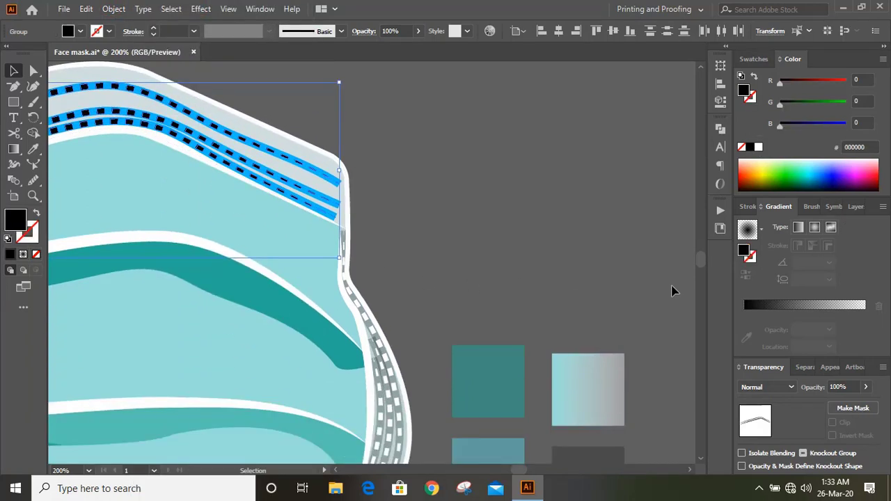
left_click(759, 149)
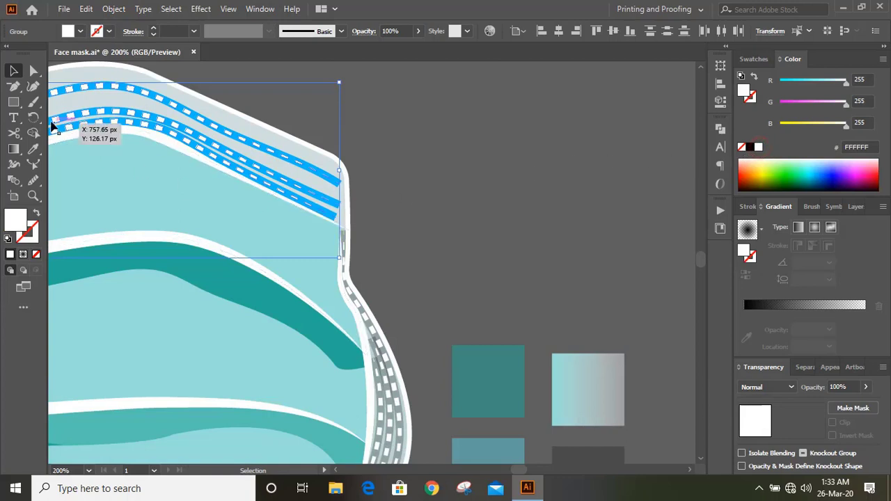
left_click(411, 179)
Recolor the three blue strips behind the upper band's stitches black and set their opacity to 23%
left_click(340, 196)
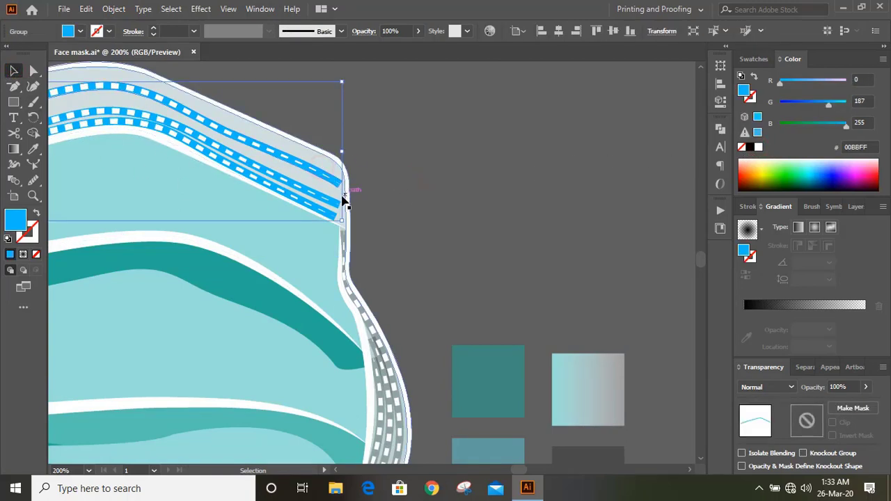
left_click(335, 202, "shift")
left_click(332, 213, "shift")
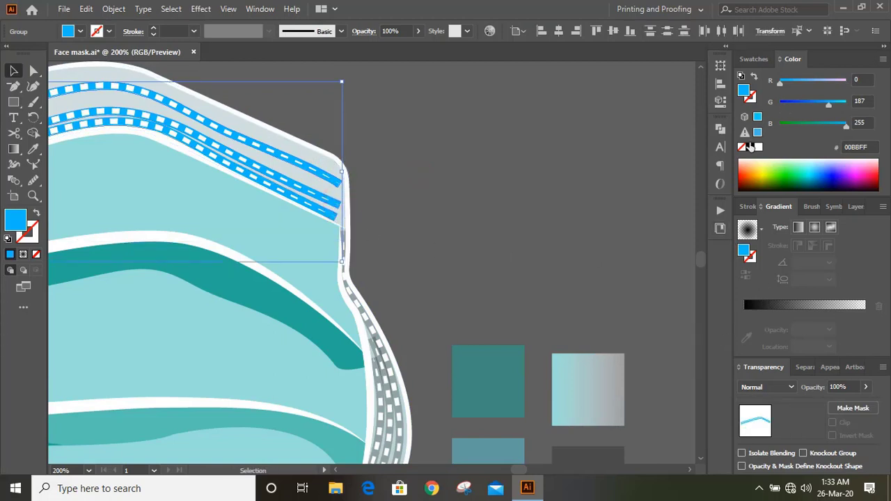
left_click(749, 147)
left_click(834, 387)
type("20")
key("Return")
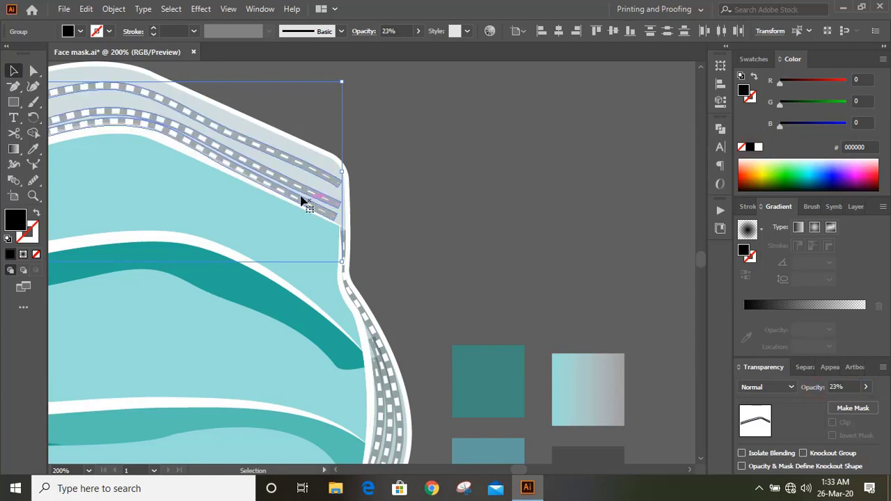
left_click(427, 193)
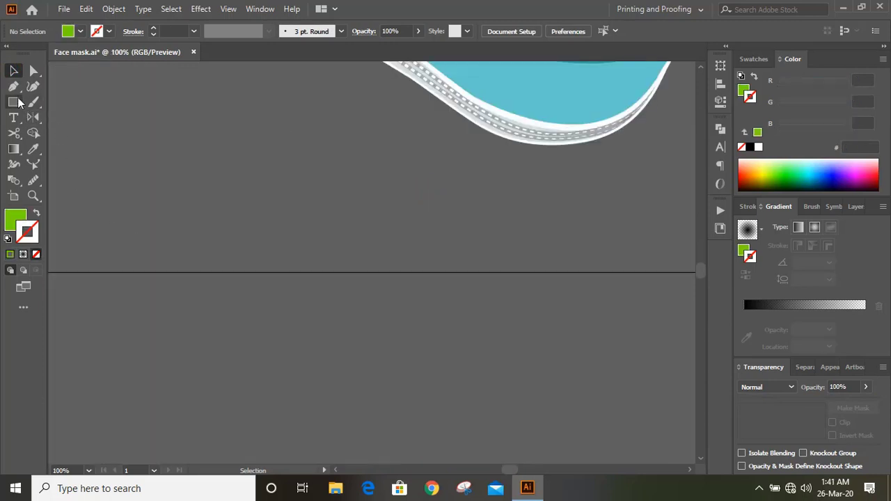
Draw a tiny green rectangle with rounded corners in the empty area below the artboard
left_click(14, 101)
mouse_move(258, 309)
left_mouse_down()
mouse_move(257, 319)
mouse_move(265, 315)
left_mouse_up()
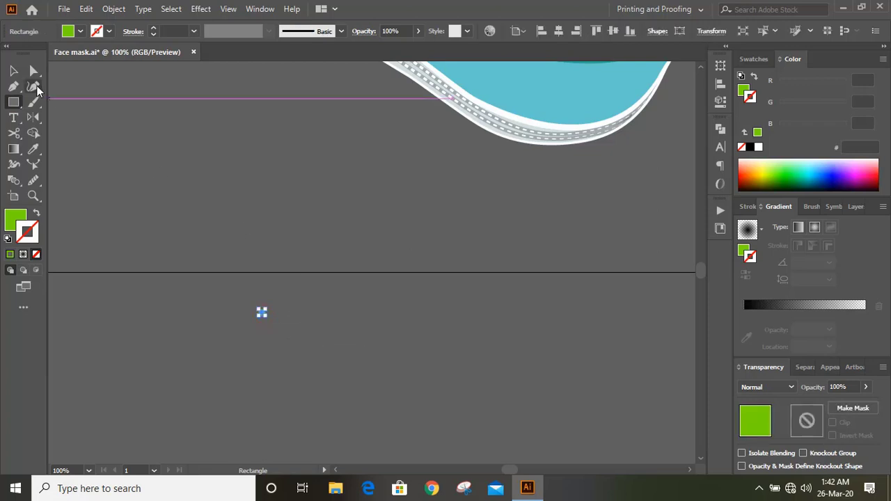
left_click(12, 74)
left_click(330, 316)
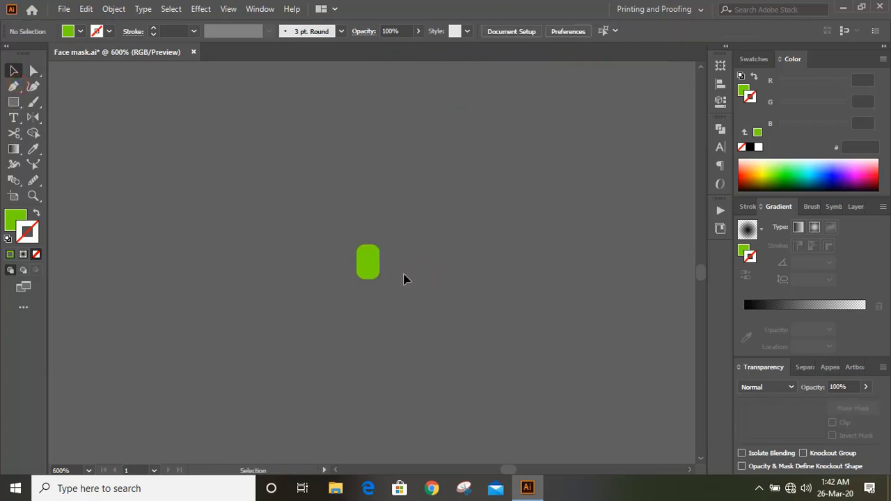
Copy the green rounded rectangle sideways and repeat the duplication into a long, evenly spaced horizontal row below the artboard
left_click_drag(370, 269, 412, 269)
key("ctrl+d")
key("ctrl+d")
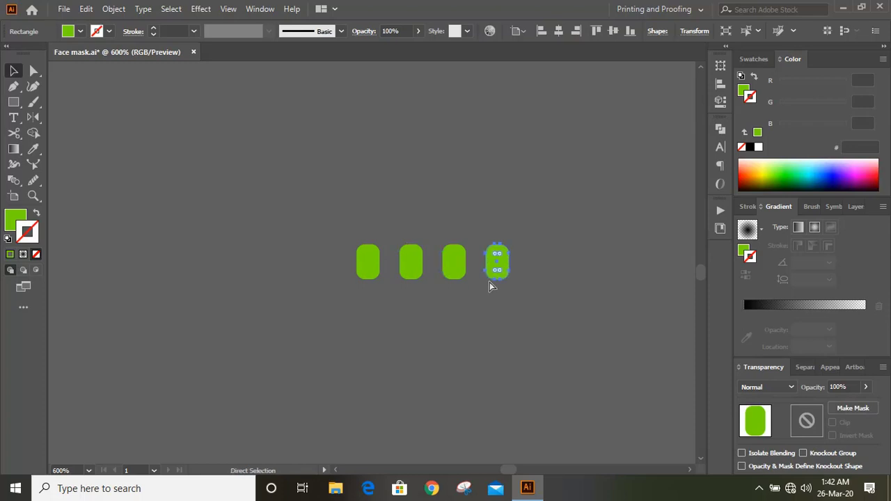
key("ctrl+d")
key("ctrl+d")
key("ctrl+d")
key("ctrl+d")
key("ctrl+minus")
key("ctrl+minus")
key("ctrl+minus")
key("ctrl+minus")
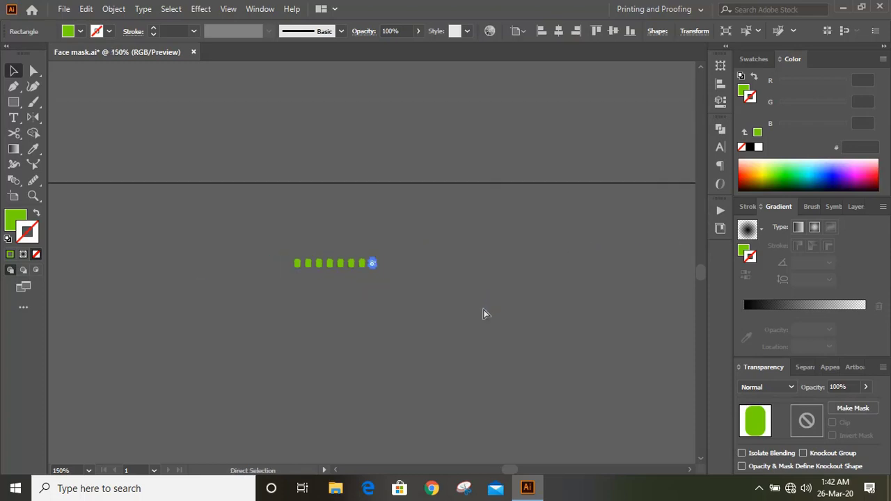
key("ctrl+minus")
key("ctrl+minus")
key("ctrl+minus")
key("ctrl+d")
key("ctrl+d")
key("ctrl+d")
key("ctrl+d")
key("ctrl+d")
key("ctrl+d")
key("ctrl+d")
key("ctrl+d")
key("ctrl+d")
key("ctrl+d")
key("ctrl+d")
key("ctrl+d")
key("ctrl+d")
key("ctrl+d")
key("ctrl+d")
key("ctrl+d")
key("ctrl+d")
key("ctrl+d")
key("ctrl+d")
key("ctrl+d")
key("ctrl+d")
key("ctrl+d")
key("ctrl+d")
key("ctrl+d")
key("ctrl+d")
key("ctrl+d")
key("ctrl+d")
key("ctrl+d")
key("ctrl+d")
key("ctrl+d")
key("ctrl+d")
key("ctrl+d")
key("ctrl+d")
key("ctrl+d")
key("ctrl+d")
key("ctrl+d")
key("ctrl+d")
key("ctrl+d")
key("ctrl+d")
key("ctrl+d")
key("ctrl+d")
key("ctrl+d")
key("ctrl+d")
key("ctrl+d")
key("ctrl+d")
key("ctrl+d")
key("ctrl+d")
key("ctrl+d")
key("ctrl+d")
key("ctrl+d")
key("ctrl+d")
key("ctrl+d")
key("ctrl+d")
key("ctrl+d")
key("ctrl+d")
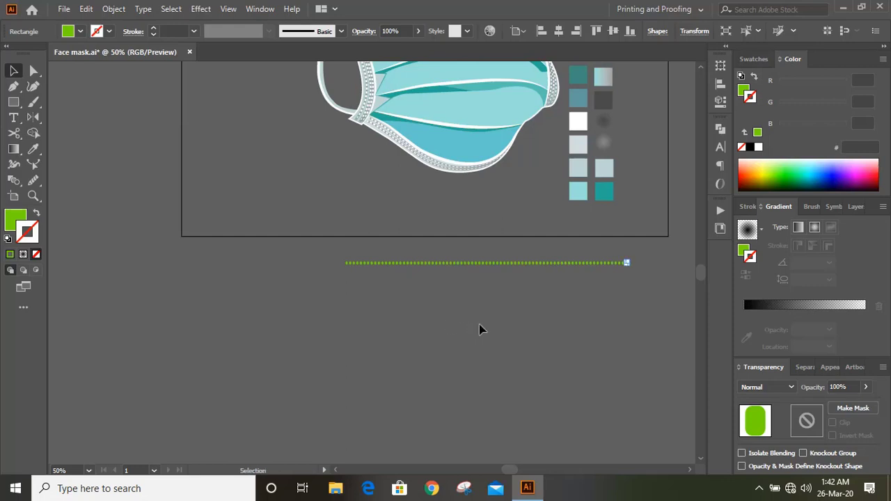
Copy the whole row of green shapes just below itself and repeat the duplication into a large, nearly square grid
left_click(516, 300)
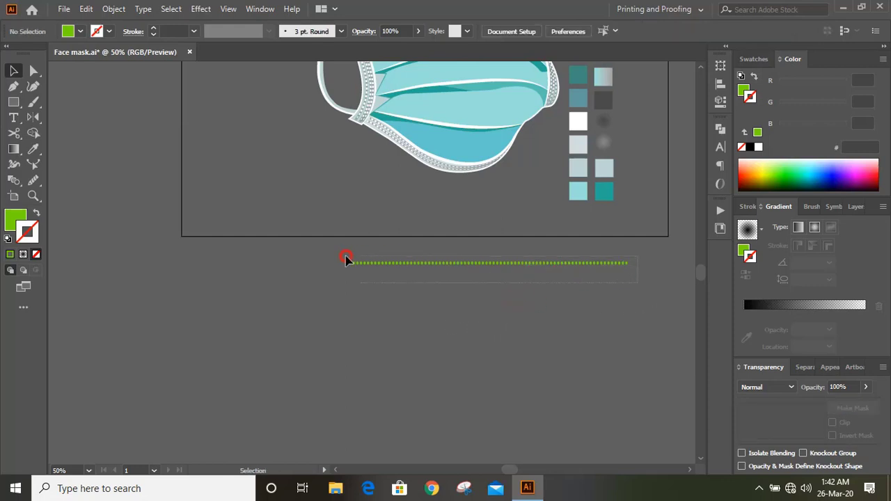
left_click_drag(327, 262, 322, 256)
key("ctrl+plus")
key("ctrl+plus")
key("ctrl+plus")
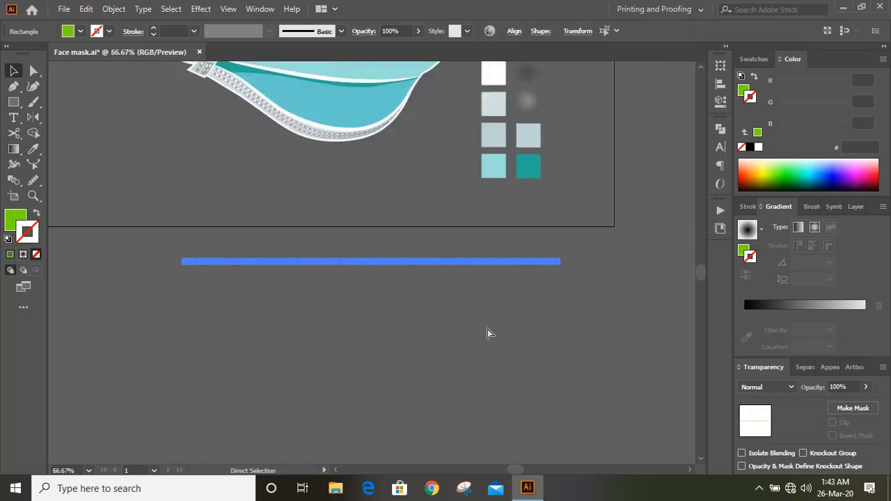
left_click_drag(410, 262, 408, 280)
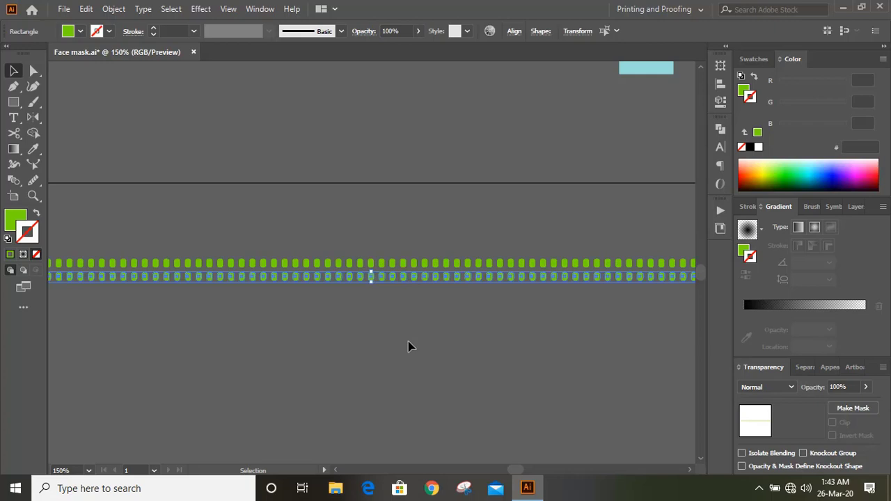
key("ctrl+d")
key("ctrl+d")
key("ctrl+d")
key("ctrl+d")
key("ctrl+d")
key("ctrl+d")
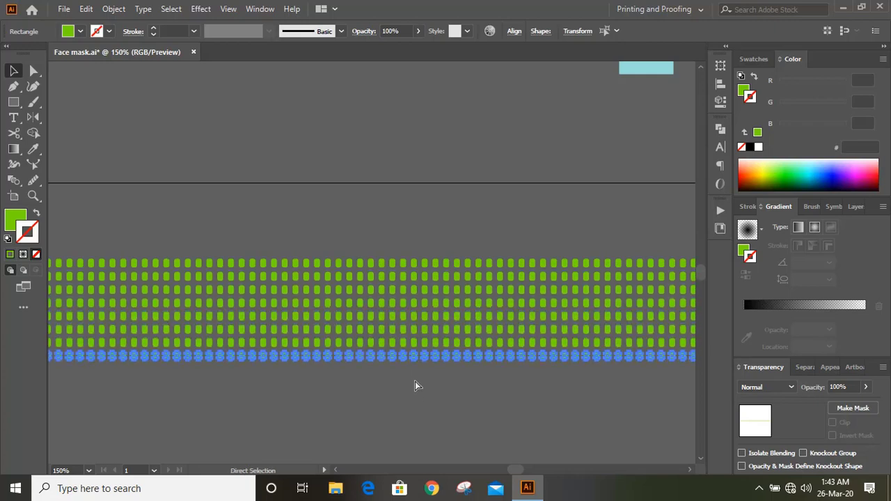
key("ctrl+d")
key("ctrl+d")
key("ctrl+d")
key("ctrl+minus")
key("ctrl+minus")
key("ctrl+minus")
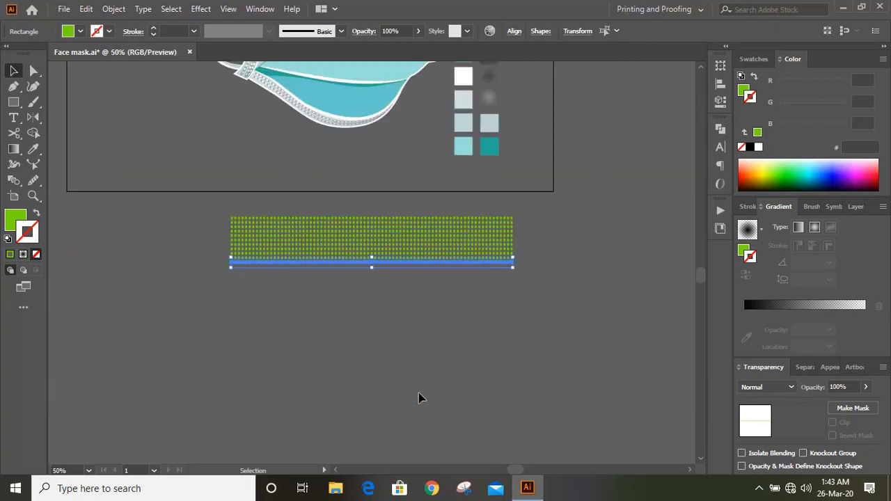
key("ctrl+d")
key("ctrl+d")
key("ctrl+d")
key("ctrl+d")
key("ctrl+d")
key("ctrl+d")
key("ctrl+d")
key("ctrl+d")
key("ctrl+d")
key("ctrl+d")
key("ctrl+d")
key("ctrl+d")
key("ctrl+d")
key("ctrl+d")
key("ctrl+d")
key("ctrl+d")
key("ctrl+d")
key("ctrl+d")
key("ctrl+d")
key("ctrl+d")
key("ctrl+d")
key("ctrl+d")
key("ctrl+d")
key("ctrl+d")
key("ctrl+d")
key("ctrl+d")
key("ctrl+d")
key("ctrl+d")
key("ctrl+d")
key("ctrl+d")
key("ctrl+d")
key("ctrl+d")
key("ctrl+d")
key("ctrl+d")
key("ctrl+d")
key("ctrl+d")
key("ctrl+d")
key("ctrl+d")
key("ctrl+d")
key("ctrl+d")
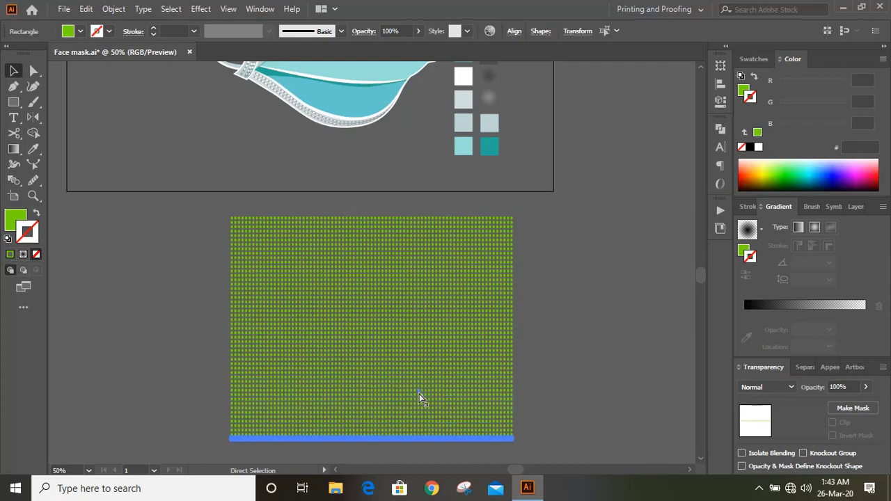
scroll(587, 296, "down", 1)
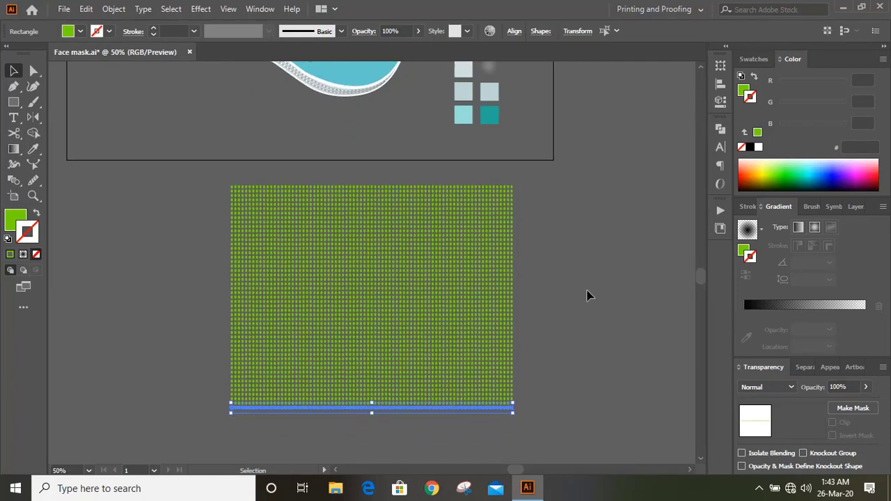
Select all rows of the green grid and group them
left_click(531, 431)
left_click_drag(204, 171, 309, 268)
left_click_drag(532, 421, 534, 419)
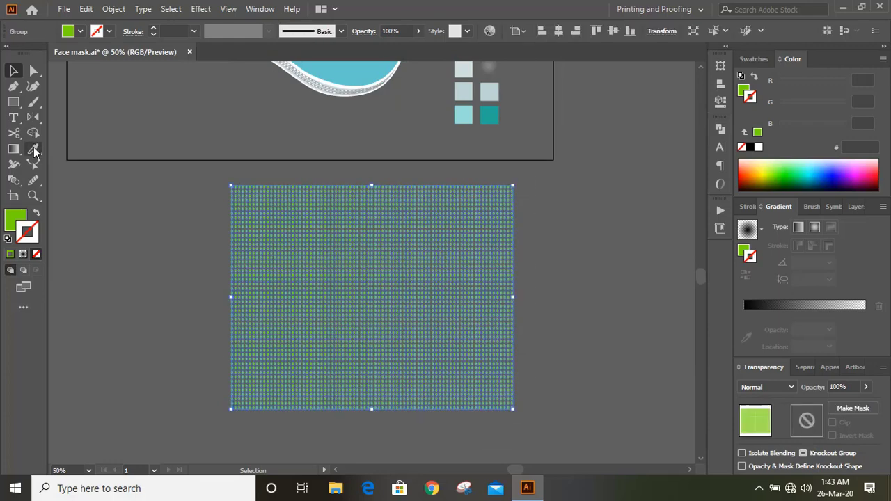
Recolor the grouped grid with the pale gray-blue BDD5D3 sampled from the palette squares
left_click(33, 147)
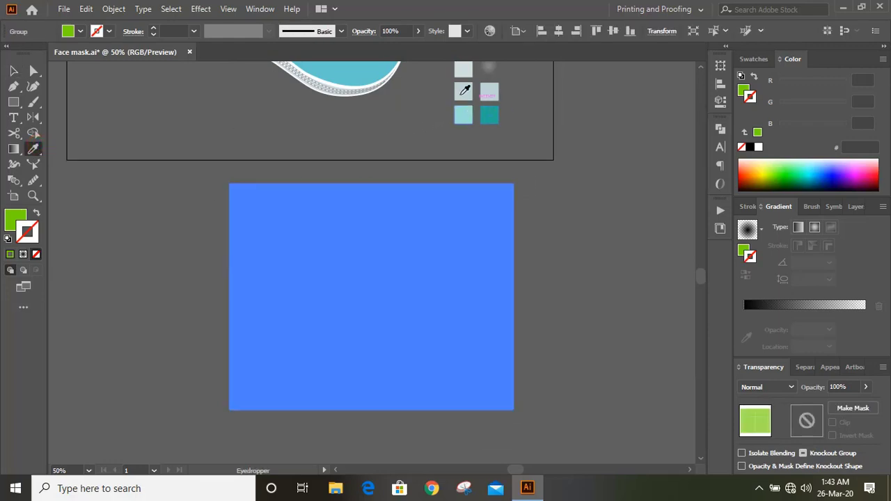
left_click(462, 90)
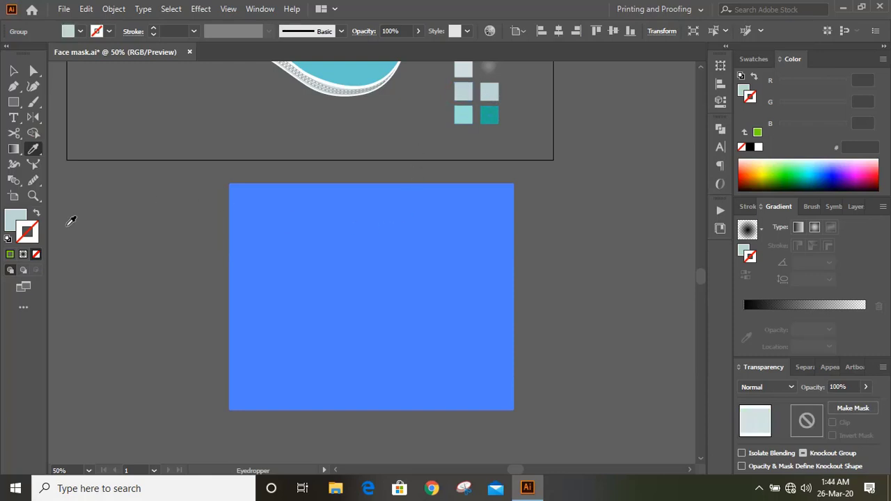
left_click(11, 220)
left_click(12, 71)
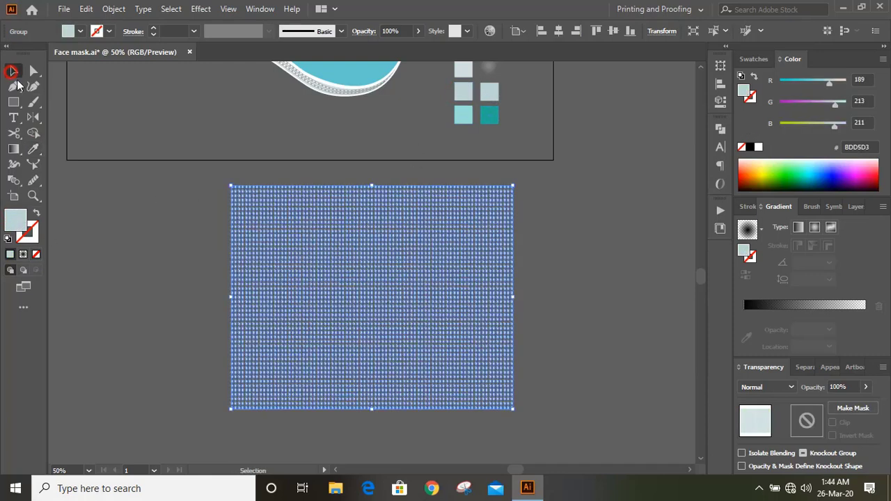
left_click(131, 233)
Set the opacity of the grouped grid of rounded rectangles to 12%
scroll(209, 257, "down", 1)
left_click(295, 274)
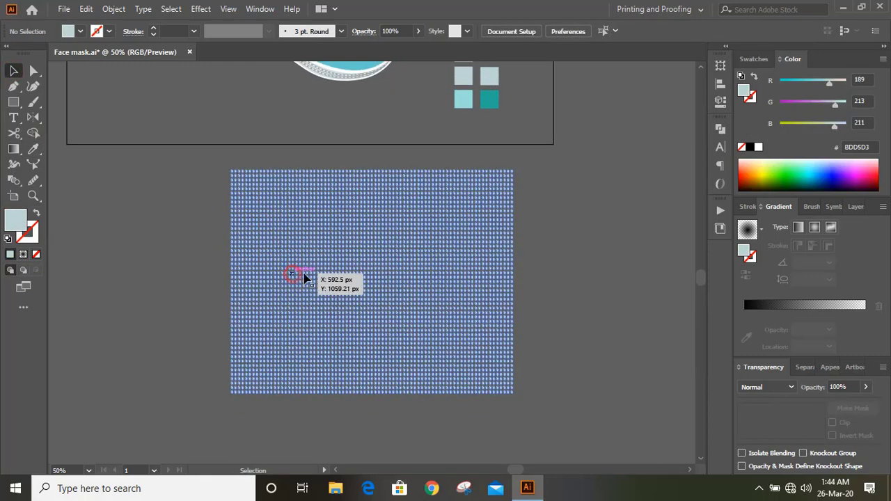
left_click(842, 386)
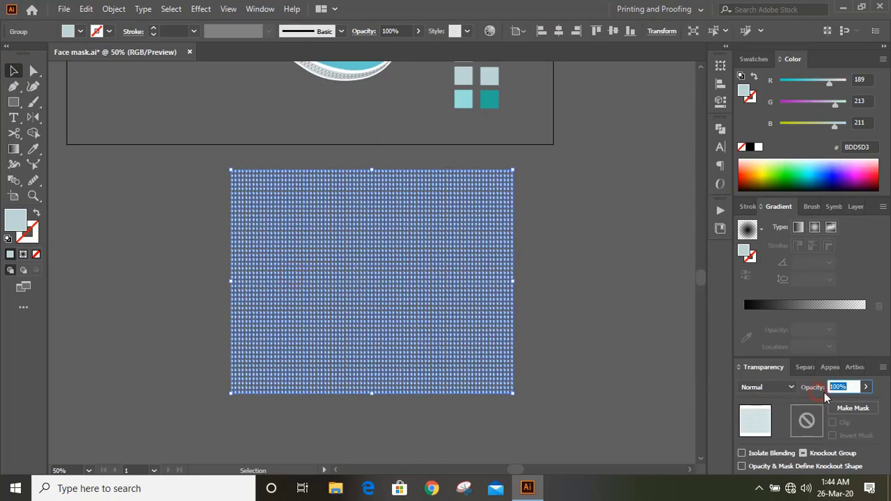
type("12")
key("Return")
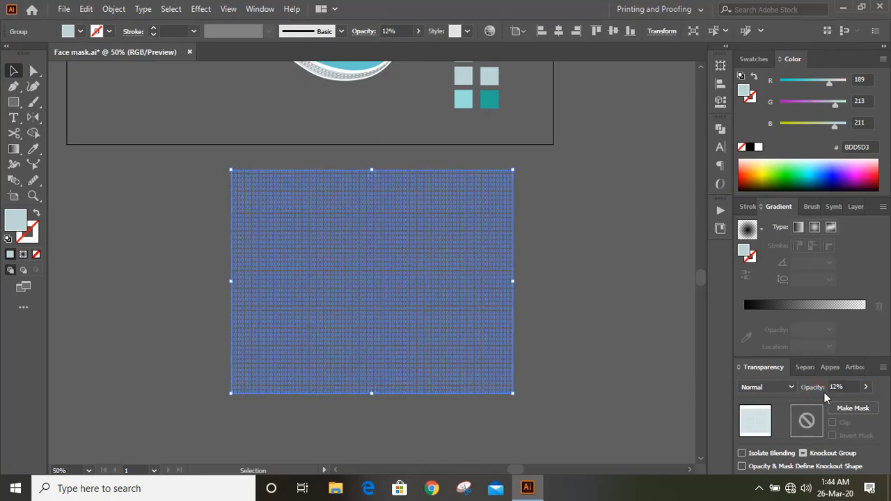
left_click(175, 268)
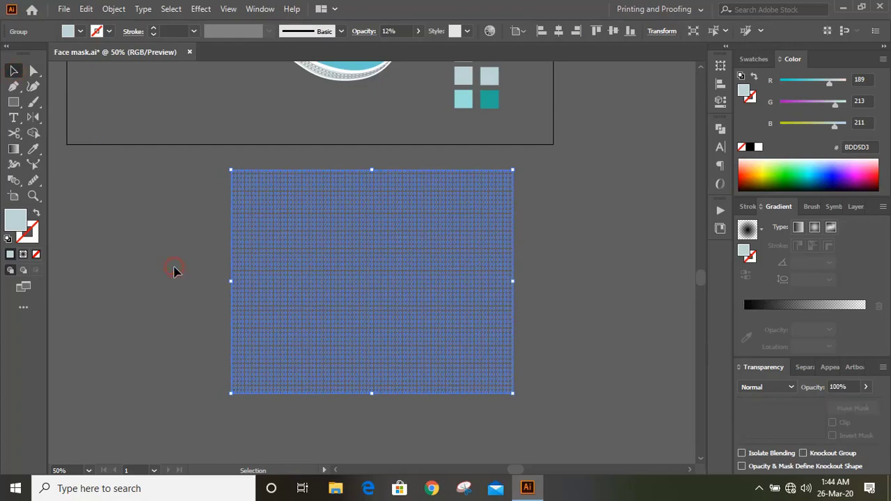
Move the translucent grid from below the artboard up over the mask so it covers the fabric
scroll(175, 274, "up", 5)
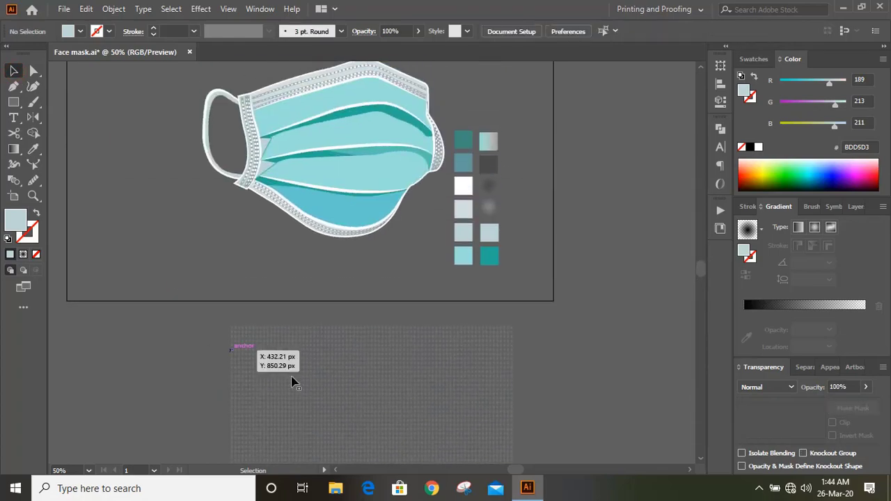
left_click_drag(320, 382, 315, 239)
left_click_drag(296, 133, 296, 105)
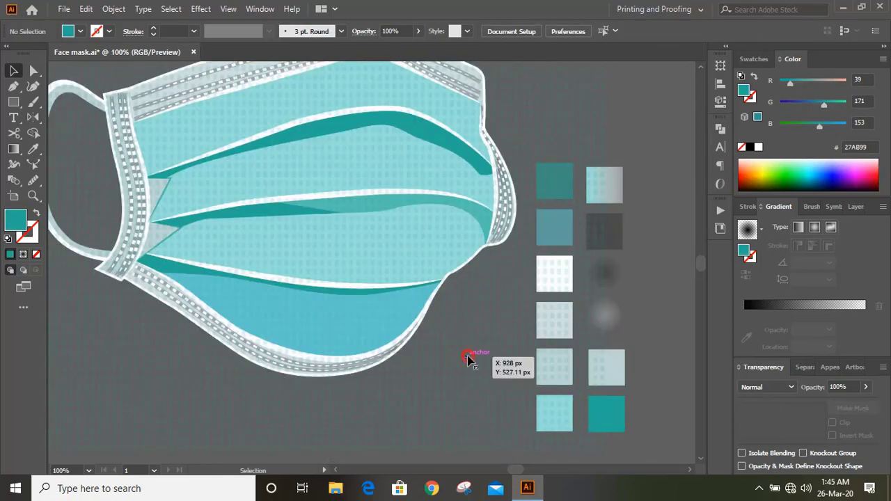
Isolate the grid group and delete its rounded rectangles that overlap the palette squares beside the mask
left_click(468, 360)
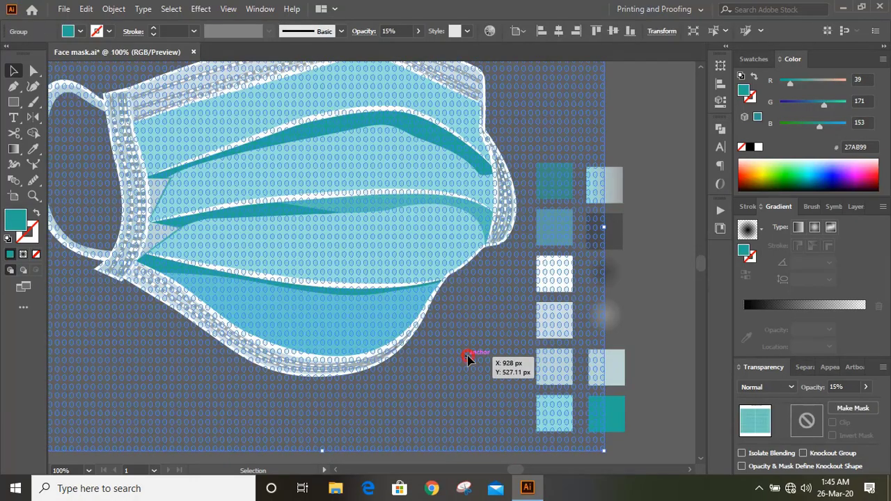
double_click(468, 360)
scroll(497, 363, "down", 2)
scroll(498, 363, "down", 1)
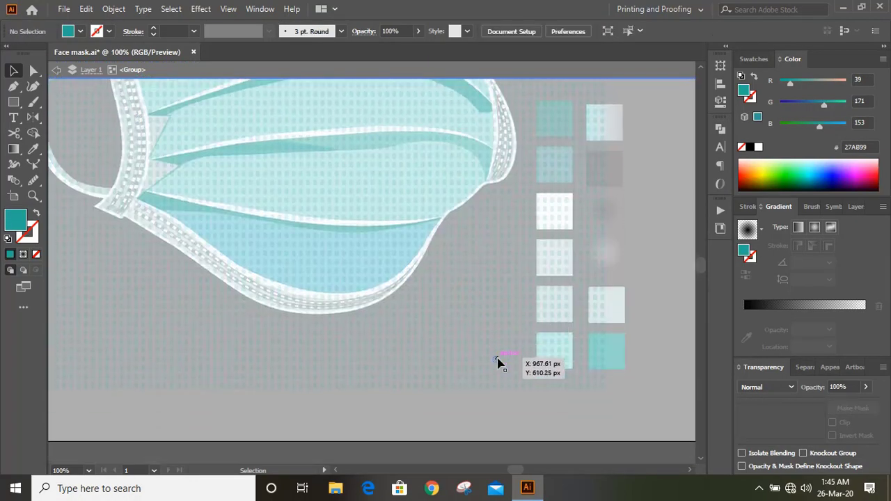
left_click_drag(540, 204, 522, 102)
key("Delete")
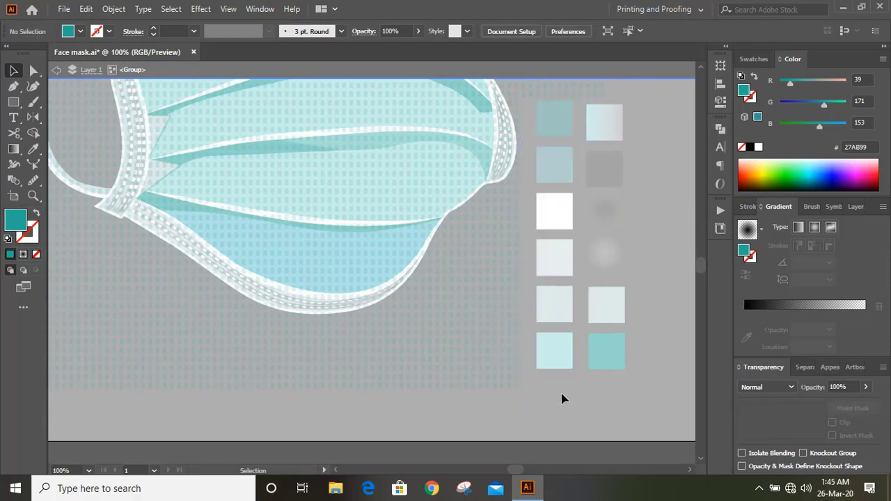
Delete the blocks of grid shapes lying outside the mask's lower right and lower left edges
left_click_drag(453, 231, 451, 223)
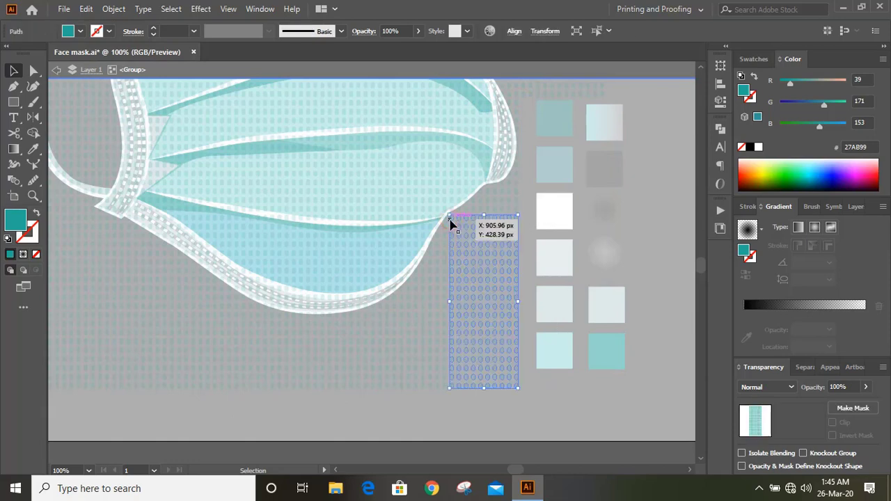
key("Delete")
left_click_drag(206, 342, 127, 317)
key("Delete")
Delete the stray grid shapes just outside the stitched border along the mask's lower right curve
left_click_drag(515, 271, 411, 225)
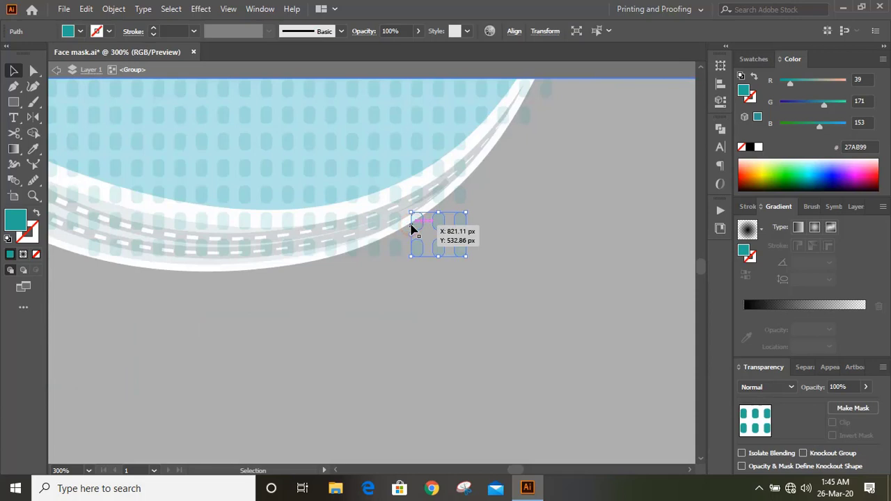
key("Delete")
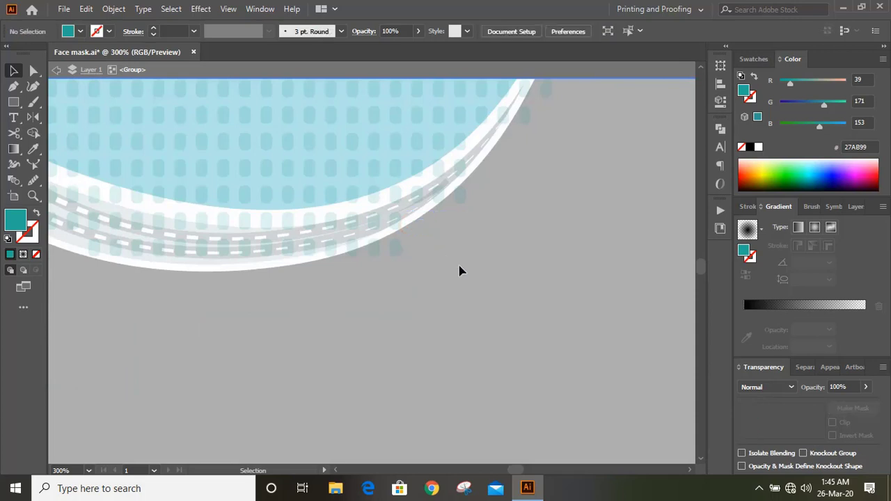
key("ctrl+plus")
left_click(378, 246)
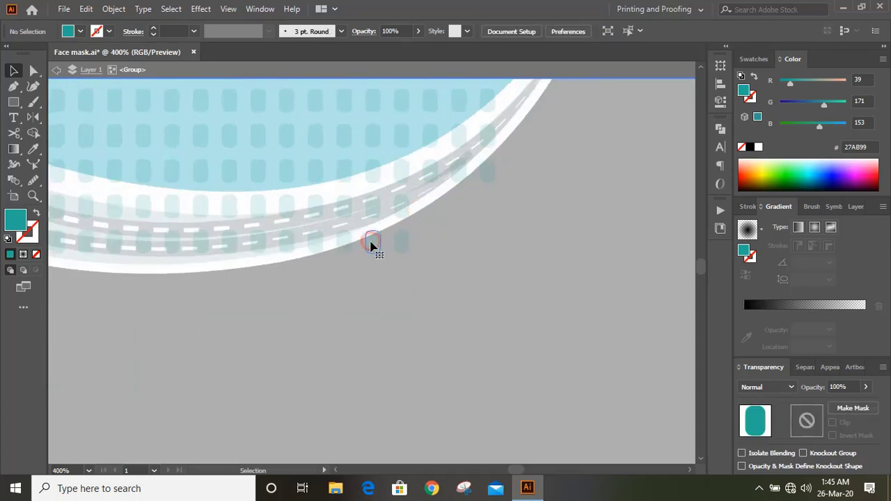
left_click_drag(393, 250, 317, 250)
left_click(401, 241)
scroll(490, 233, "up", 2)
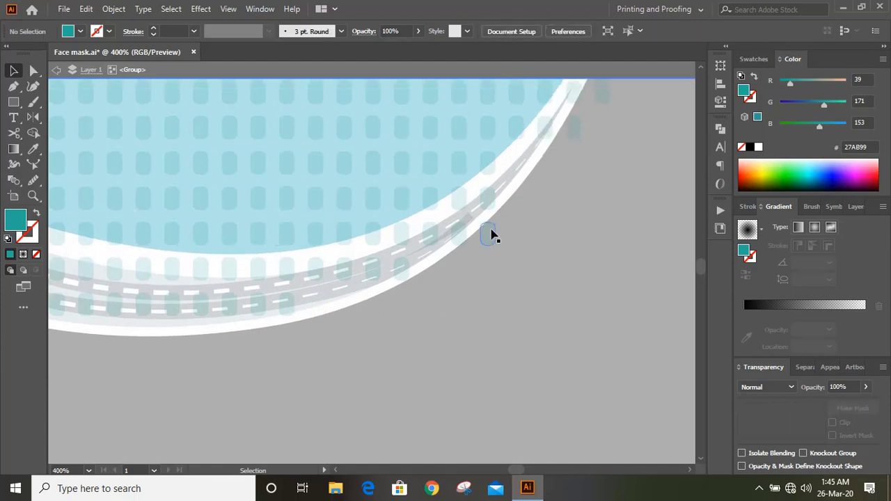
left_click(497, 241)
left_click(505, 271)
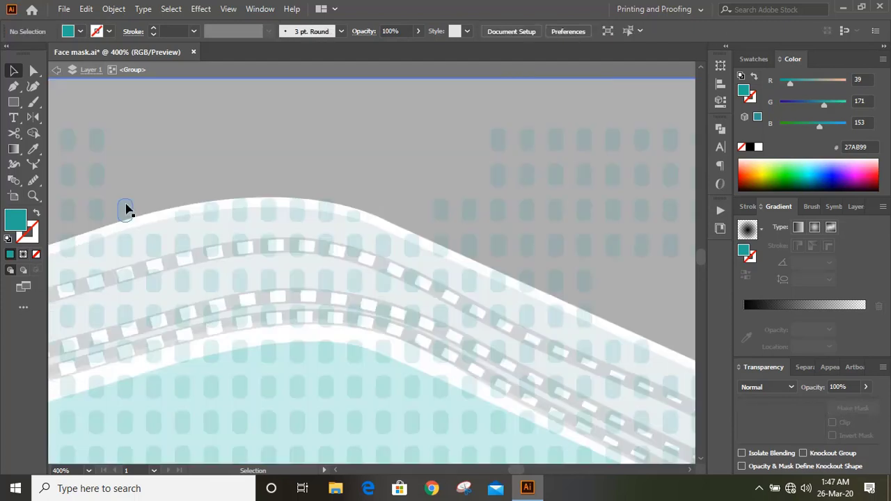
Delete the stray grid shapes above the mask's stitched top border
left_click(128, 206)
left_click_drag(132, 207, 477, 240)
left_click_drag(602, 252, 606, 253)
left_click(582, 265)
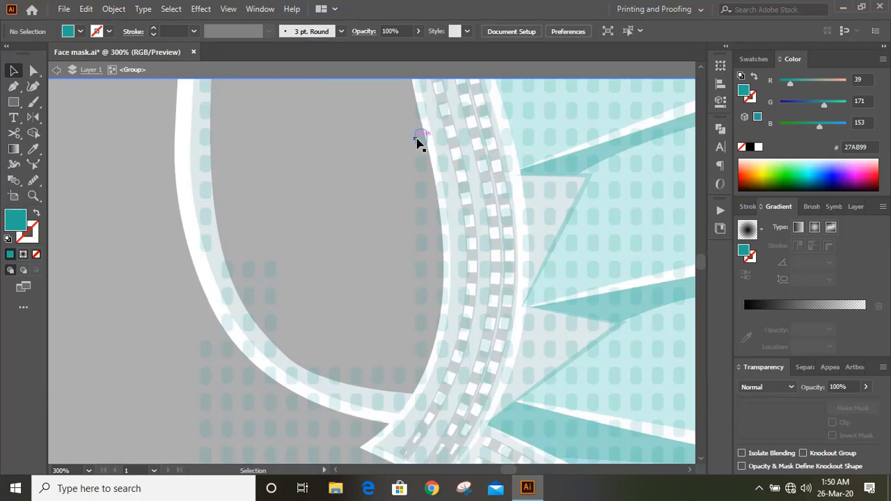
Delete the stray grid shapes inside the ear loop along the mask's stitched side border
left_click(417, 138)
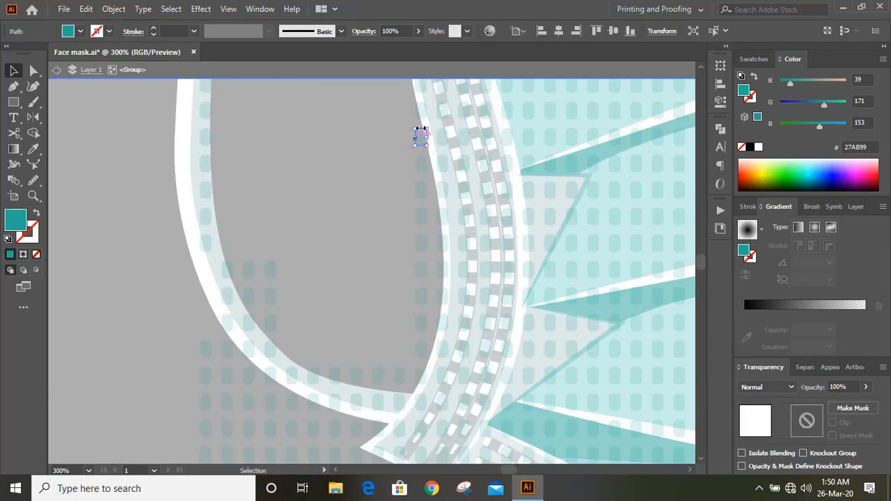
key("Delete")
left_click(419, 116)
key("Delete")
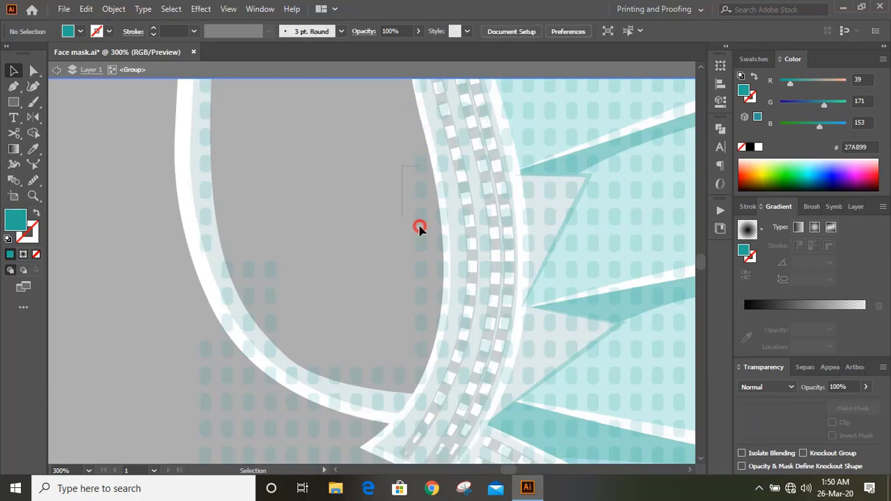
left_click(427, 251)
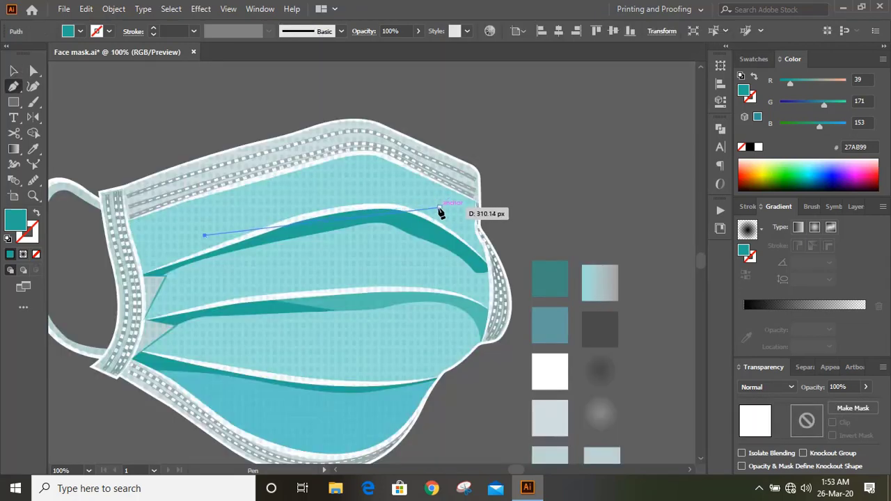
Draw a long curved, tapering teal fold shape across the mask's top pleat with the Pen tool
left_click_drag(453, 220, 516, 279)
left_click(453, 220)
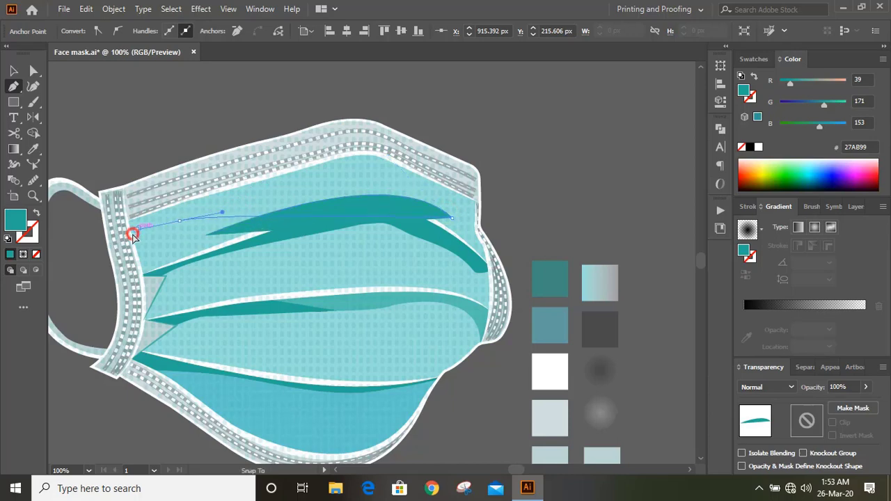
scroll(66, 272, "left", 5)
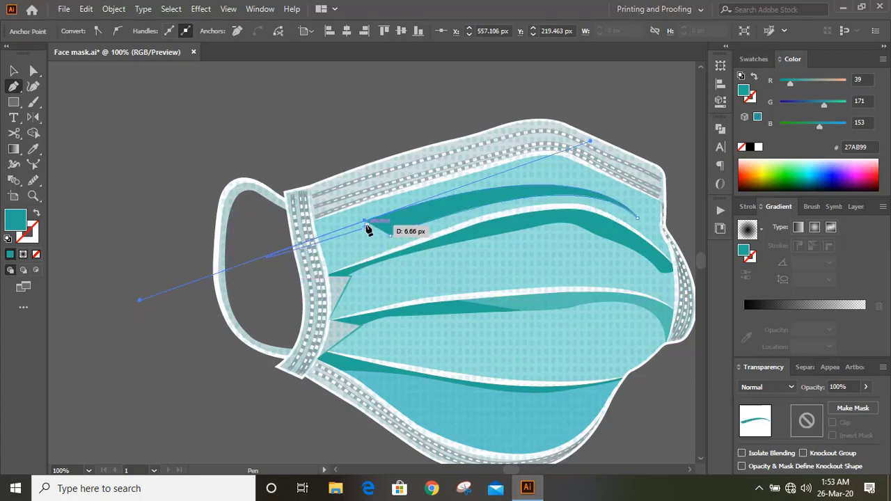
left_click_drag(364, 220, 393, 243)
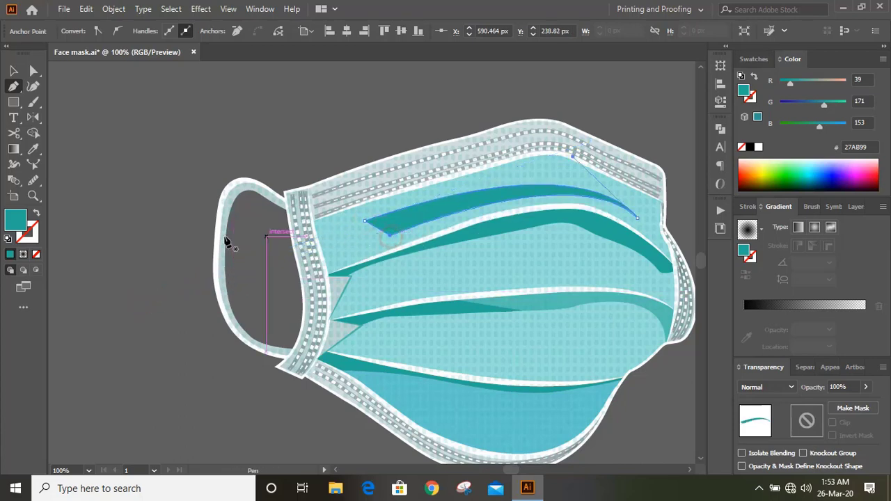
left_click(11, 71)
left_click(158, 257)
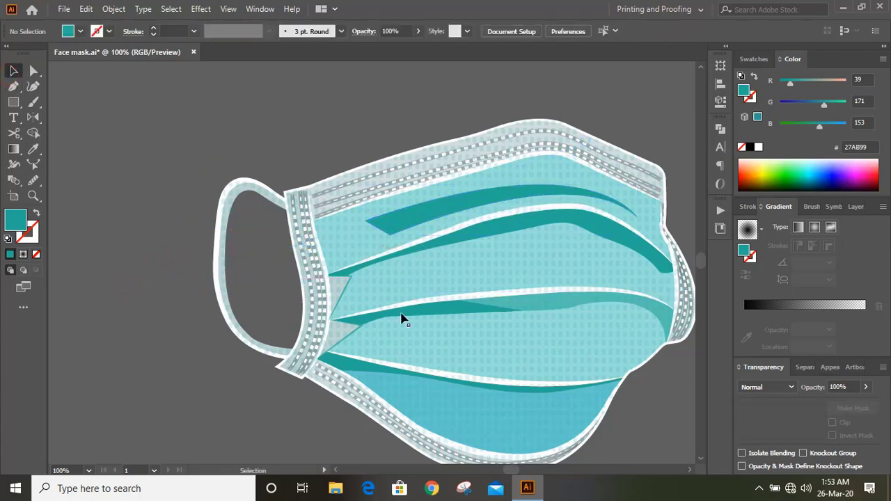
Copy the teal fold shape above itself at a smaller size, and place another copy in the second pleat
scroll(328, 290, "right", 5)
left_click_drag(344, 205, 330, 186)
mouse_move(209, 194)
left_mouse_down()
mouse_move(189, 199)
mouse_move(224, 197)
left_mouse_up()
mouse_move(432, 182)
left_mouse_down()
mouse_move(436, 175)
mouse_move(440, 186)
left_mouse_up()
left_click_drag(328, 107, 338, 173, "alt")
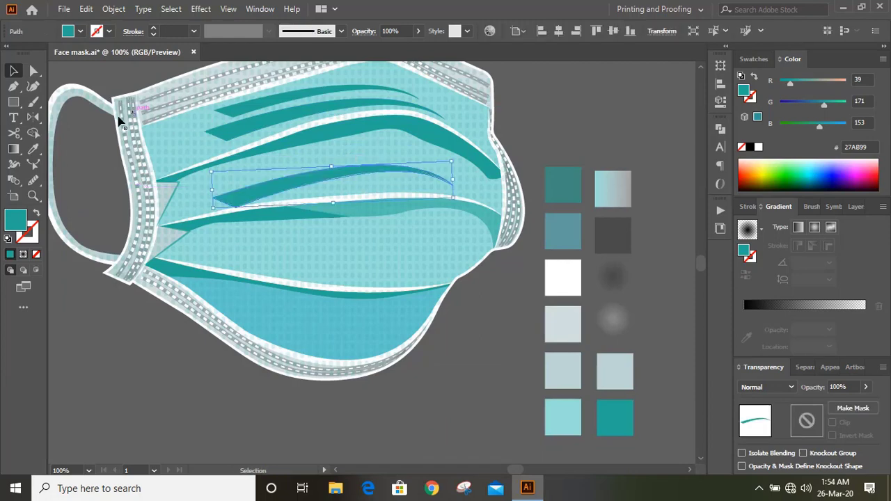
Reflect the second pleat's fold shape across the horizontal axis and move it down into the third pleat
double_click(34, 116)
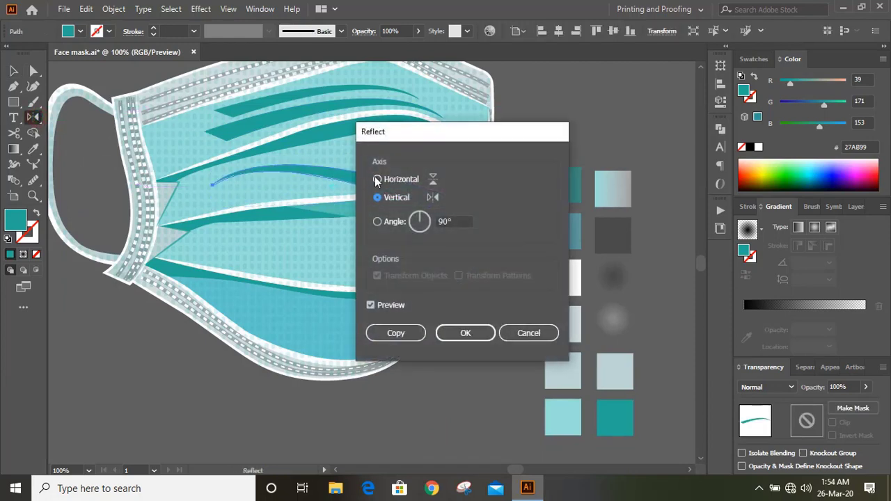
left_click(377, 181)
left_click(461, 333)
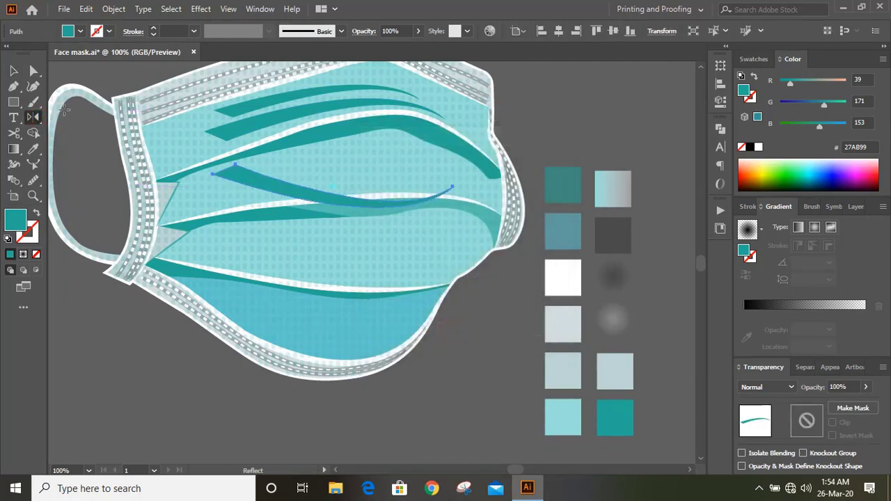
left_click(12, 70)
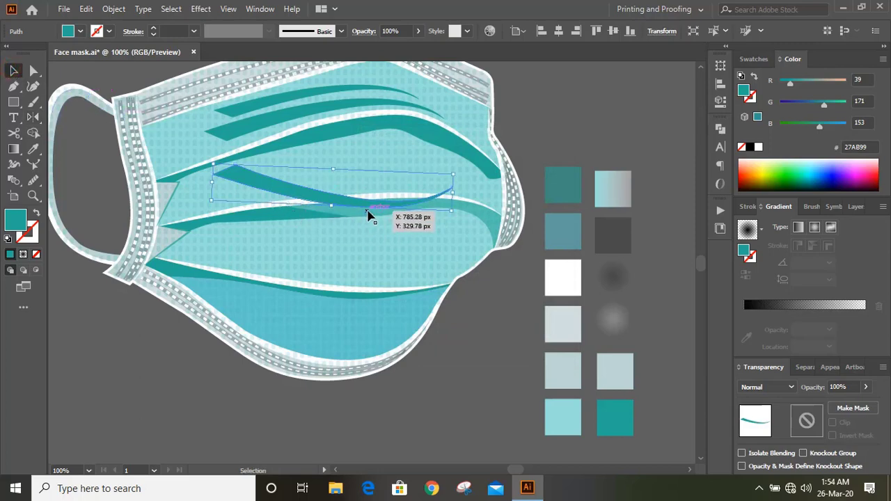
left_click_drag(371, 208, 372, 280)
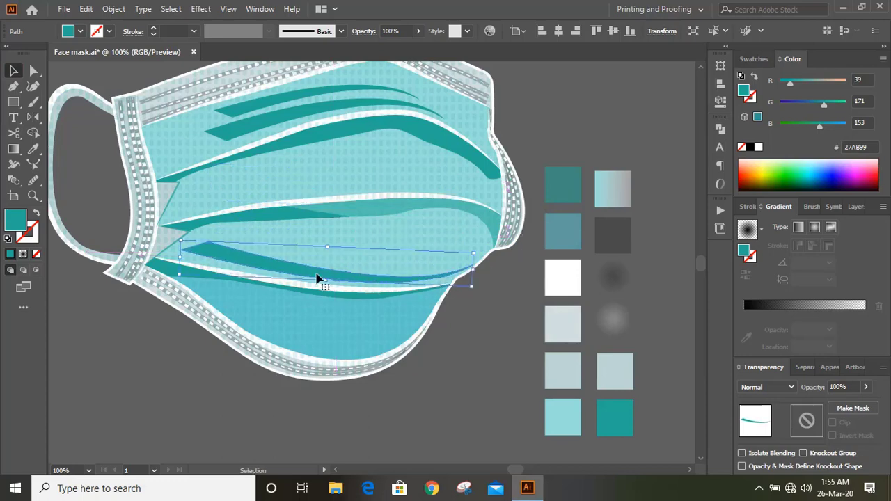
Copy the reflected fold shape just above itself and into the bottom blue panel, shrinking the copies to fit
left_click_drag(317, 277, 322, 260)
left_click_drag(187, 238, 232, 241)
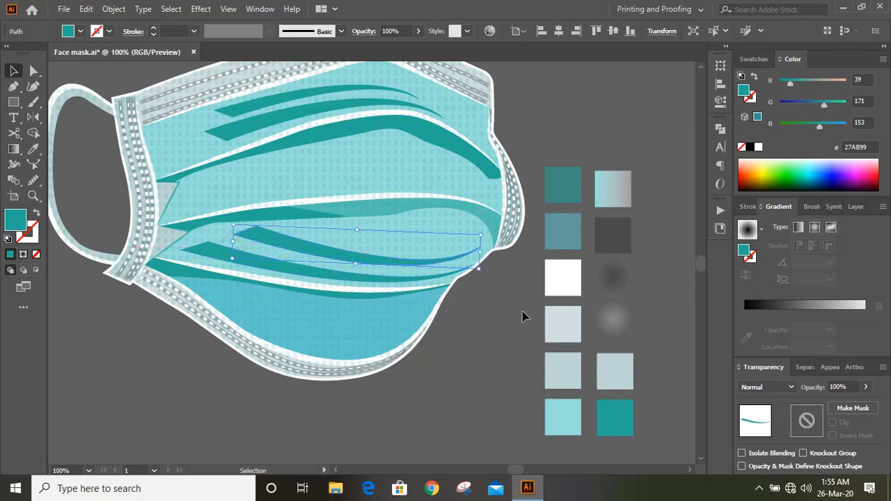
left_click_drag(343, 226, 303, 282)
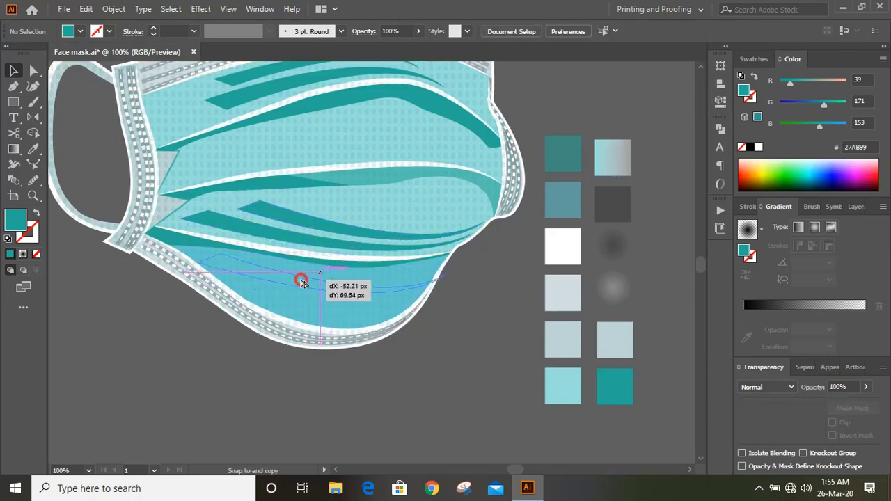
left_click_drag(446, 284, 380, 285)
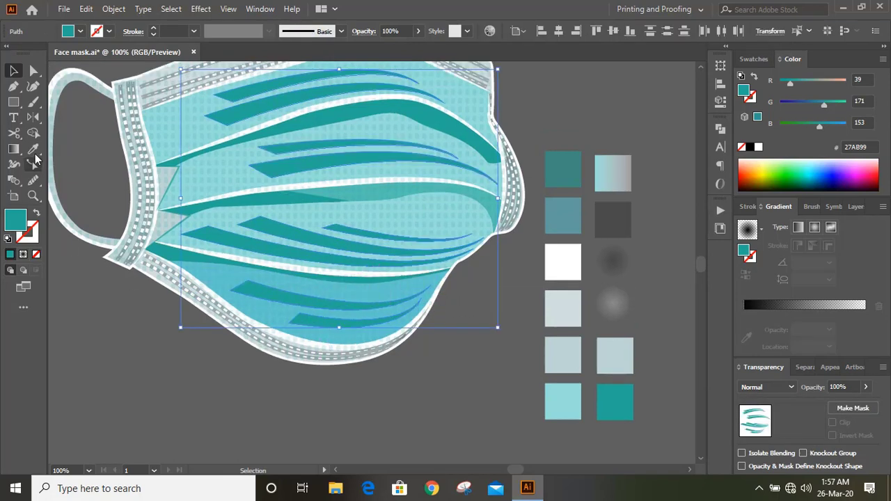
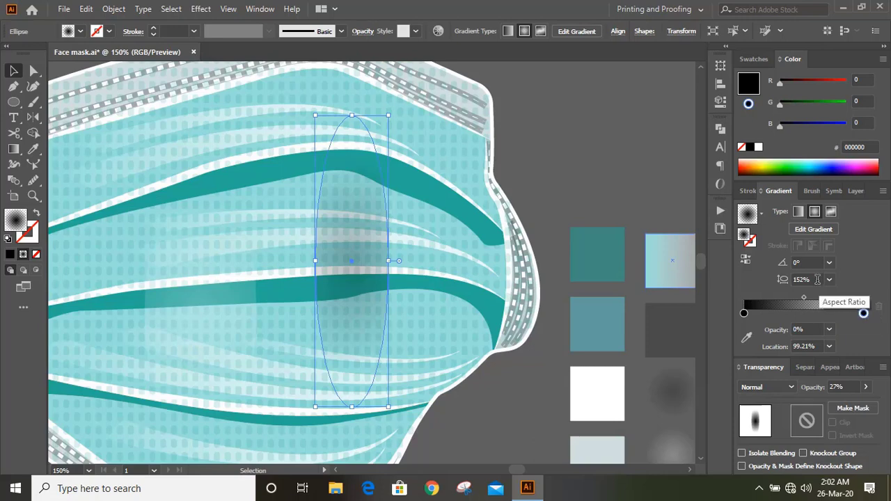
Shorten the dark gradient ellipse over the pleats from above and set its radial gradient's aspect ratio to 50%
left_click(800, 280)
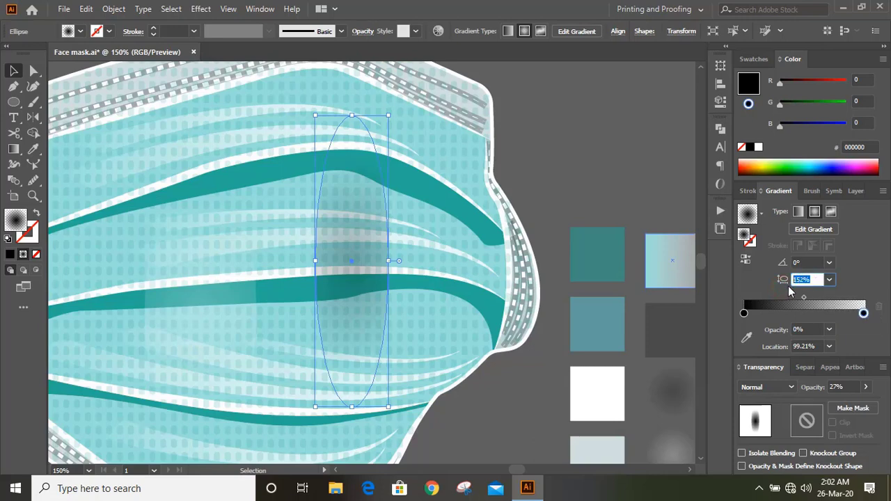
type("30")
key("Return")
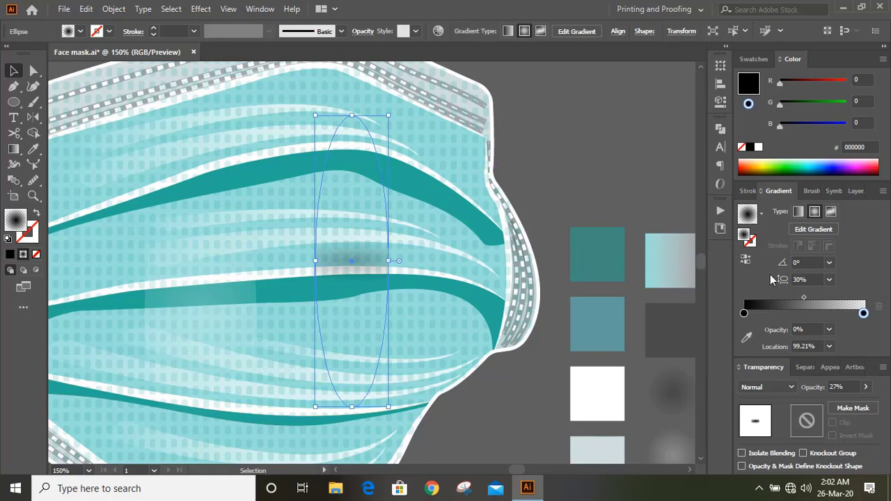
left_click_drag(351, 116, 352, 193)
left_click(788, 279)
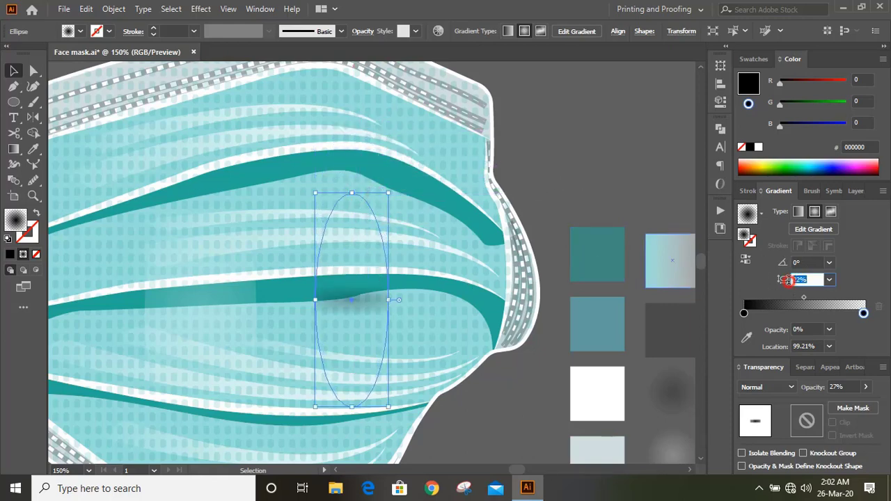
type("50")
key("Return")
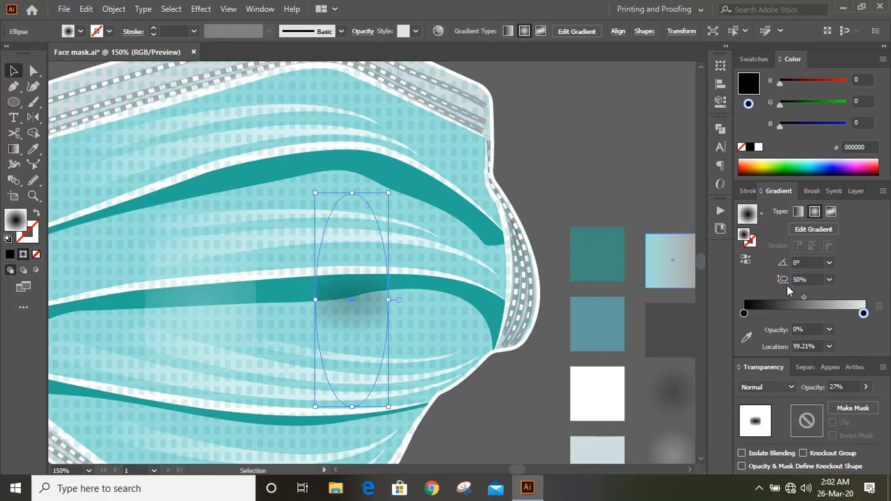
left_click(597, 188)
Rotate the dark gradient ellipse slightly and reposition it over the right part of the mask's pleats
key("ctrl+minus")
key("ctrl+minus")
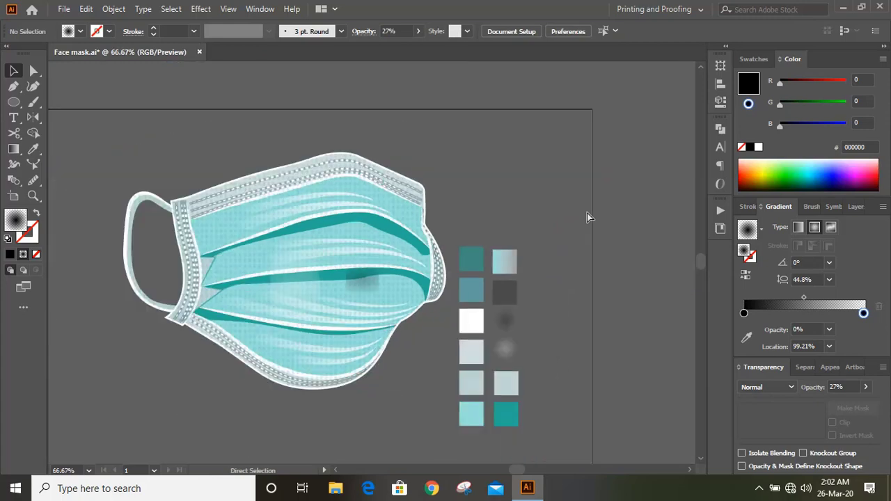
left_click(376, 263)
left_click_drag(376, 263, 376, 261)
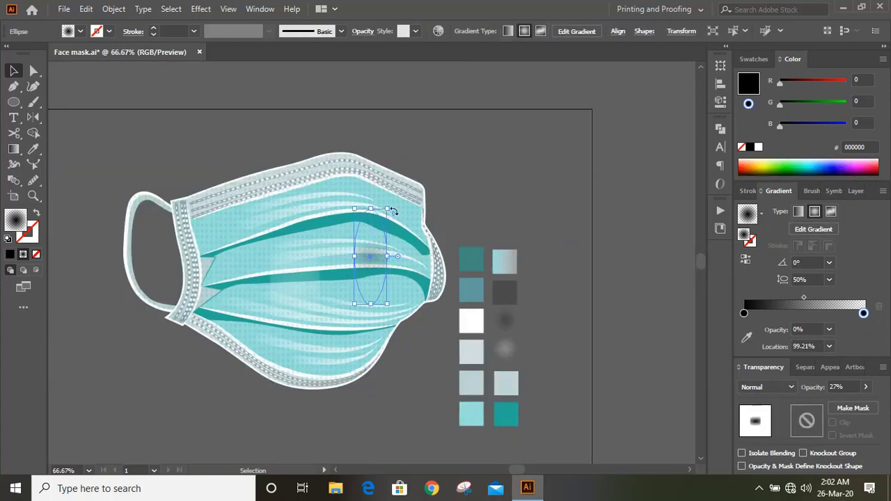
left_click_drag(389, 203, 379, 194)
left_click_drag(384, 252, 378, 291)
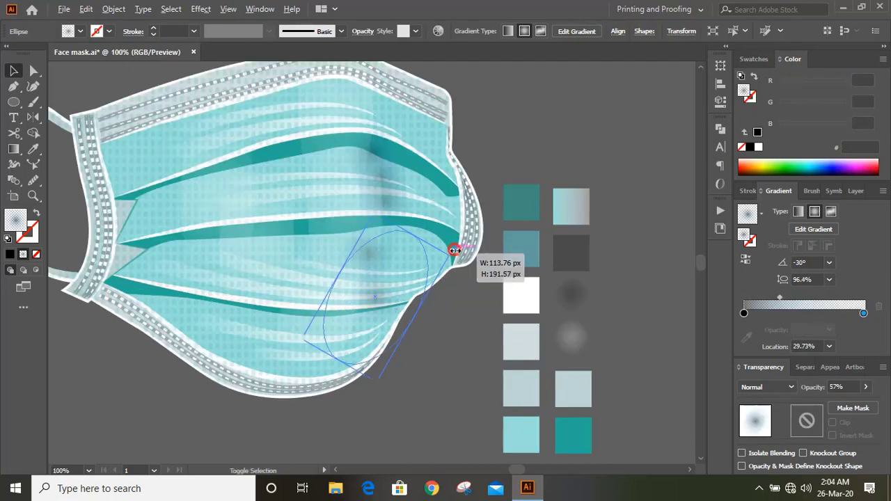
Resize and nudge the gradient ellipse tilted -30° over the lower pleats, and set its inner gradient stop to blue 0071BC
left_click_drag(455, 250, 416, 320)
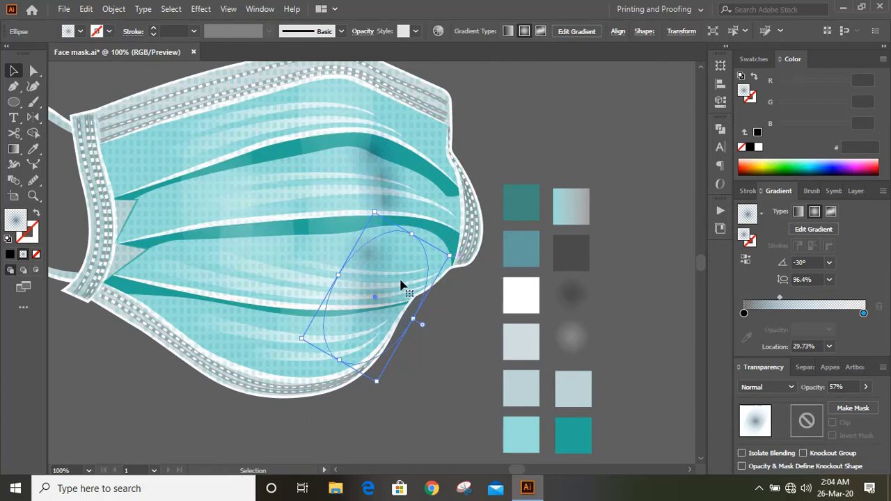
left_click_drag(404, 284, 397, 280)
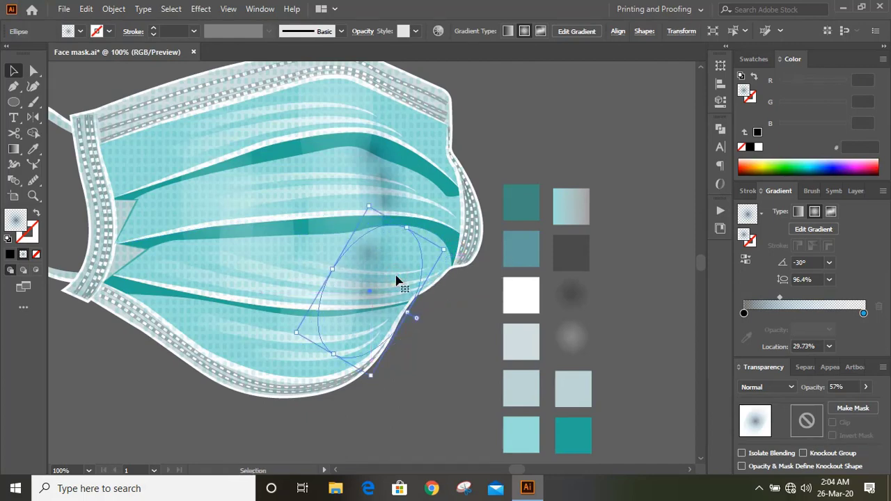
double_click(743, 313)
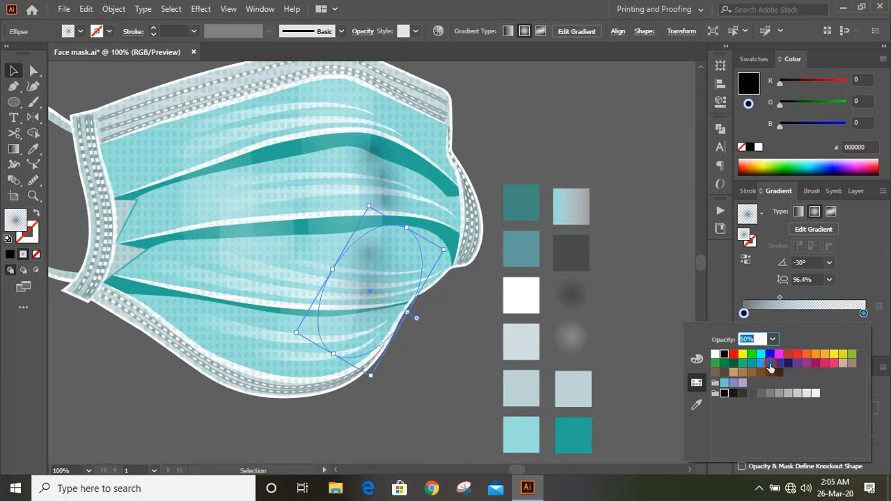
left_click(770, 364)
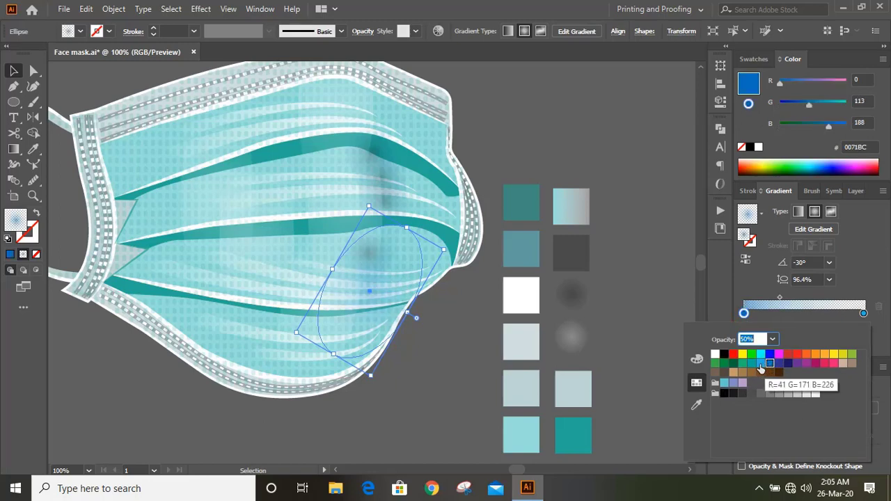
left_click(761, 364)
left_click(727, 385)
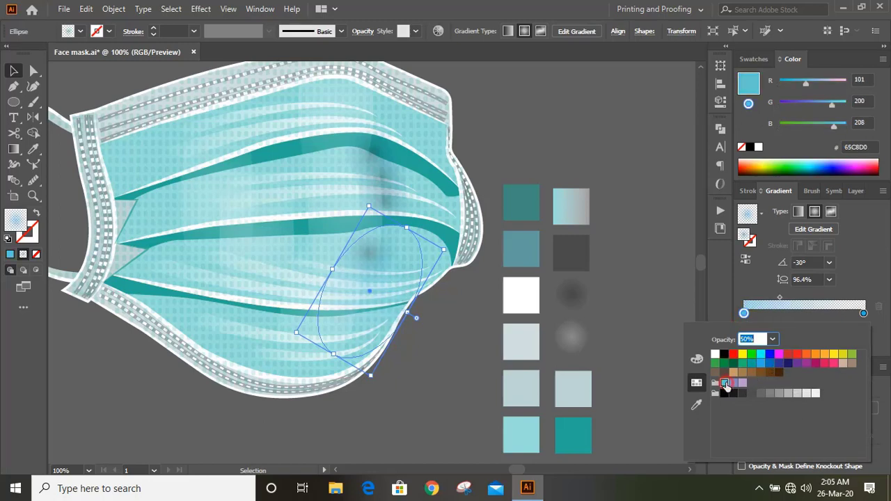
left_click(770, 365)
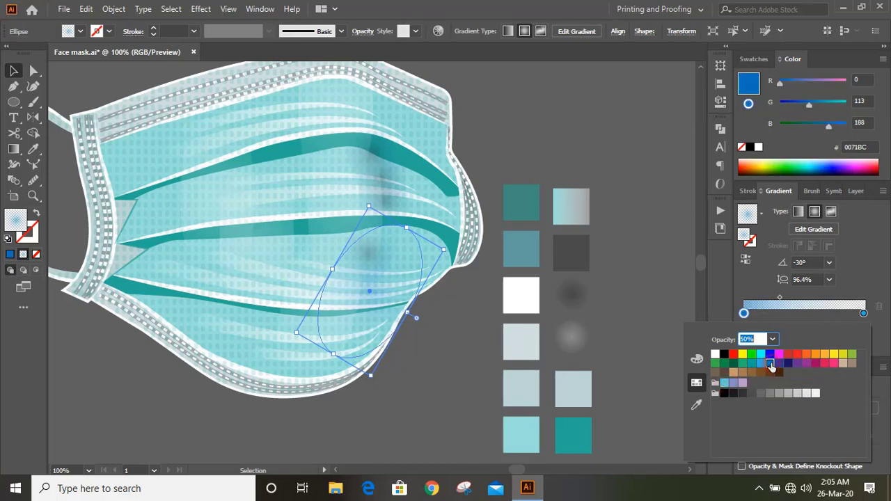
left_click(446, 339)
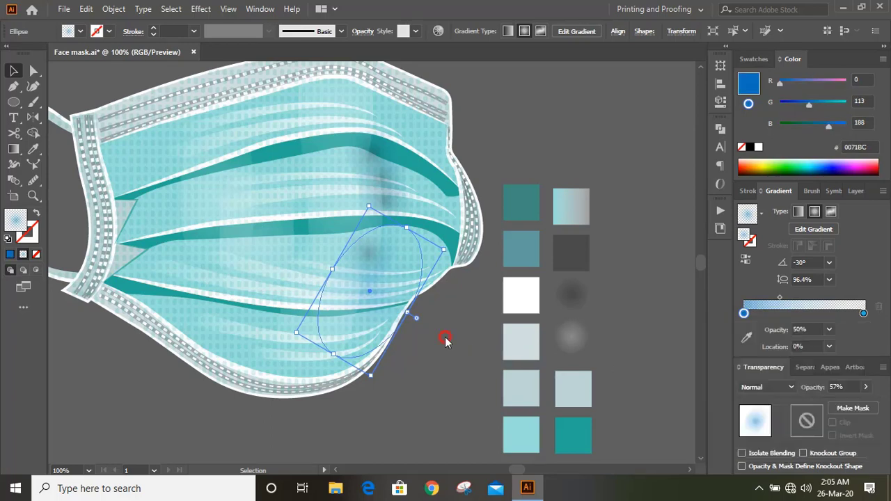
Delete the old dark gradient ellipses over the right part of the upper and middle pleats
left_click(387, 200)
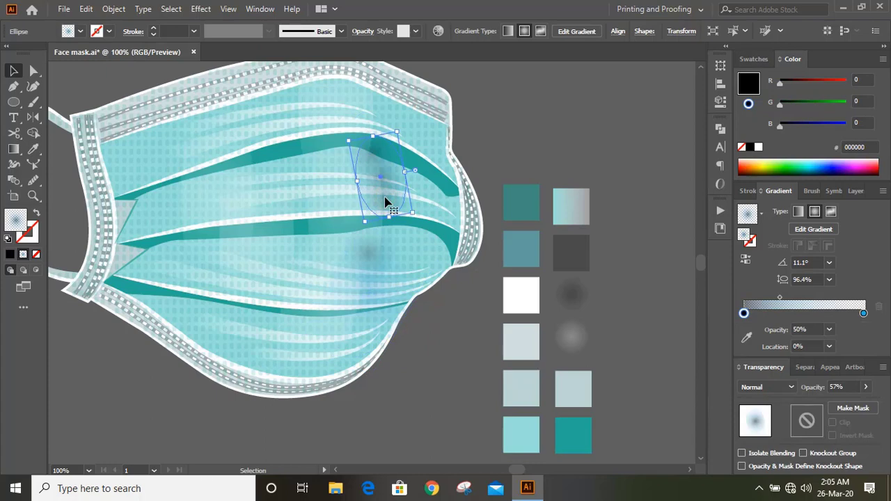
key("Delete")
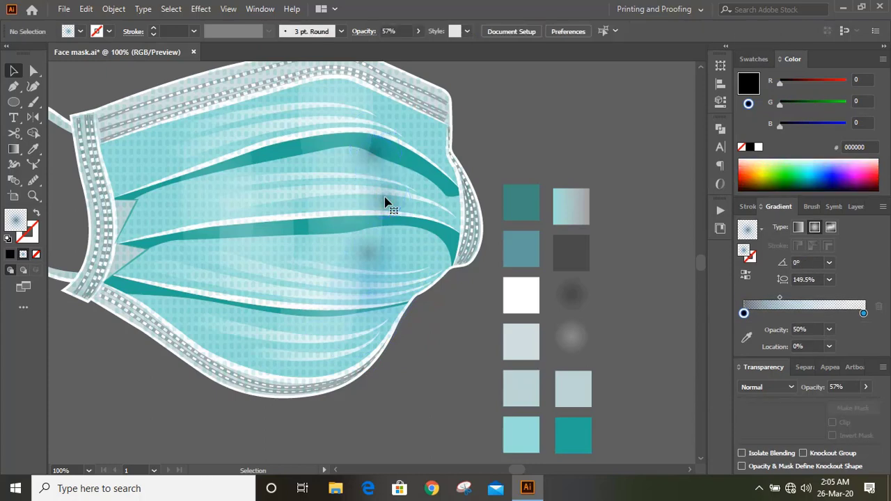
left_click(371, 242)
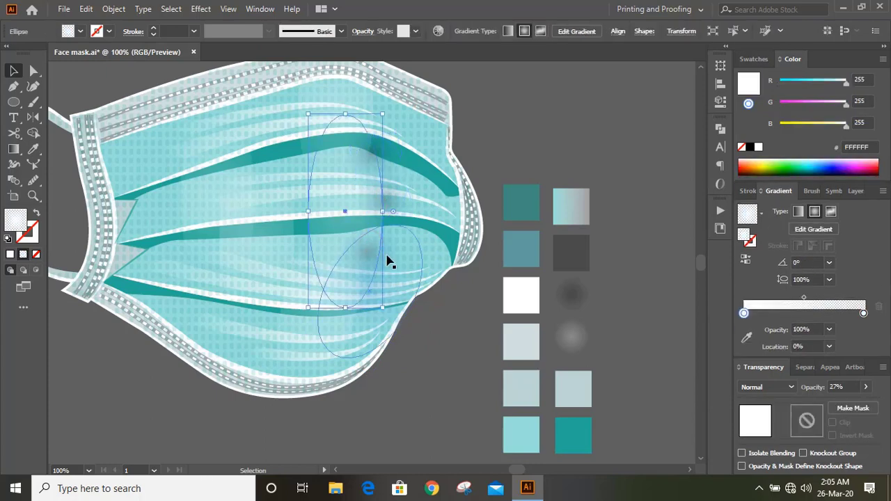
left_click(387, 258)
key("Delete")
key("ctrl+shift+a")
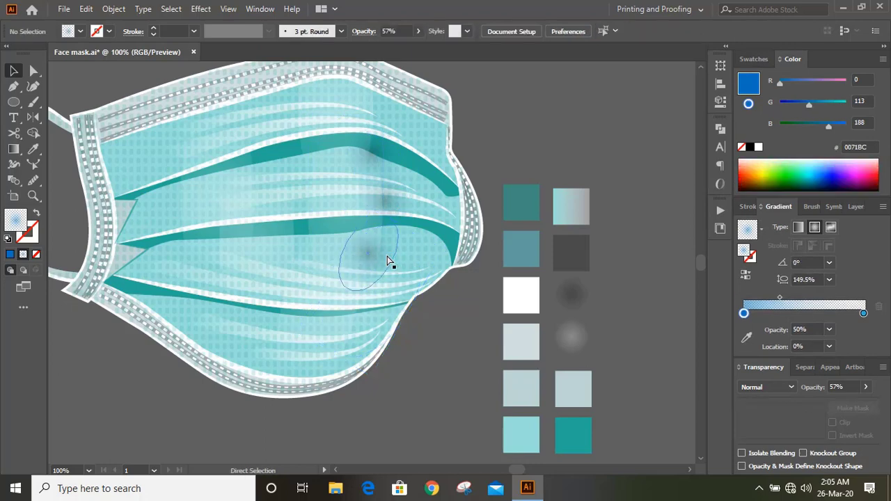
left_click(388, 259)
left_click(396, 212)
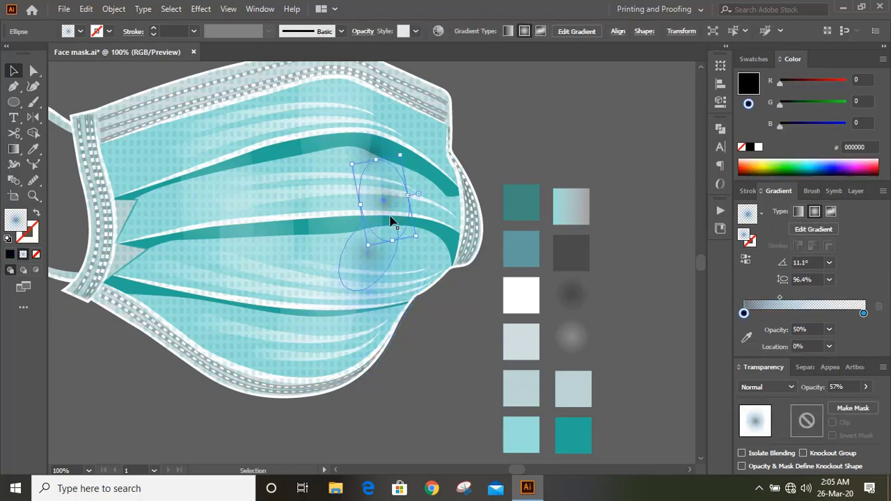
key("ctrl+shift+a")
Place a copy of the blue gradient ellipse over the upper pleats and tilt it slightly
left_click_drag(412, 242, 408, 152)
left_click_drag(446, 131, 437, 116)
left_click(526, 179)
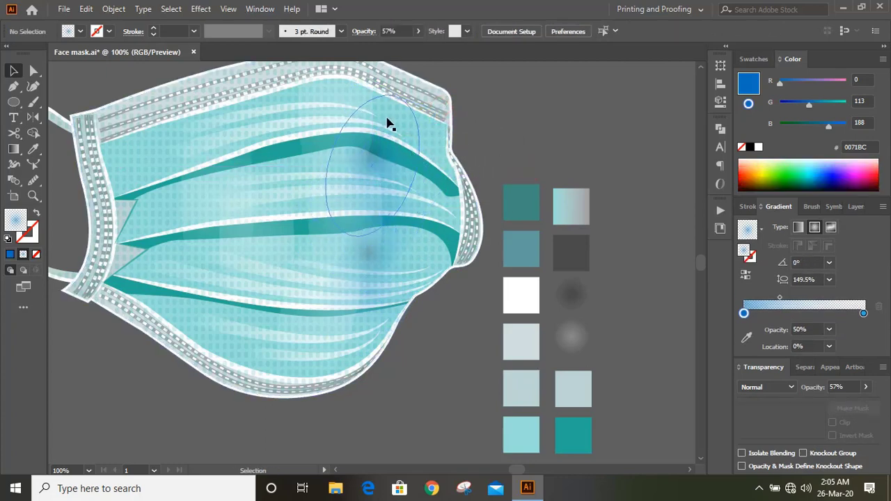
Reposition the white gradient ellipses over the mask's central pleats and its edge beside the ear loop
left_click_drag(235, 349, 155, 233)
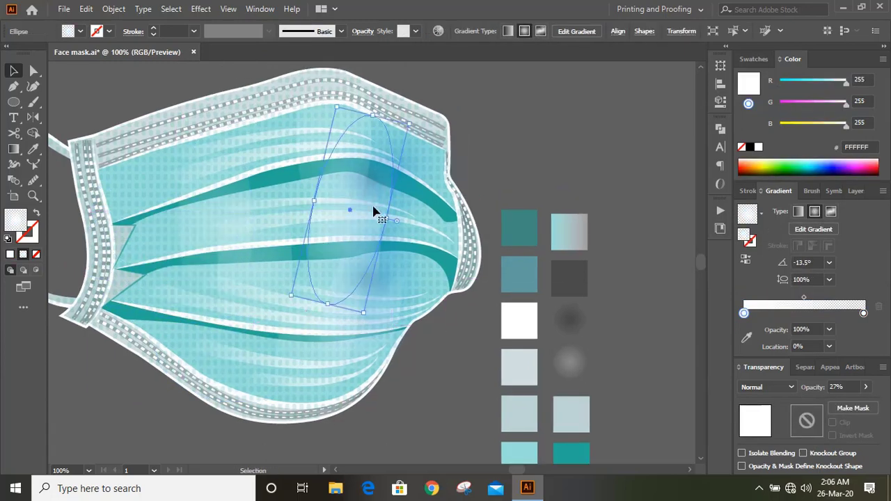
left_click_drag(374, 212, 316, 234)
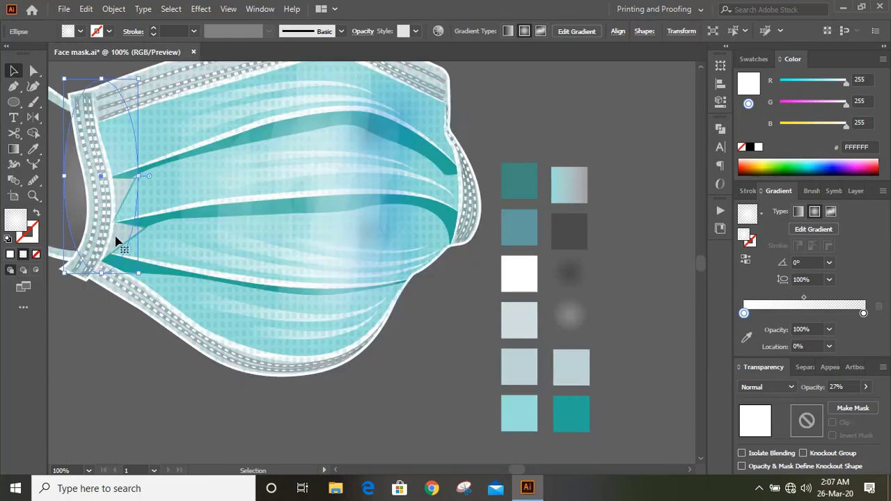
mouse_move(145, 215)
left_mouse_down()
mouse_move(135, 253)
mouse_move(147, 215)
left_mouse_up()
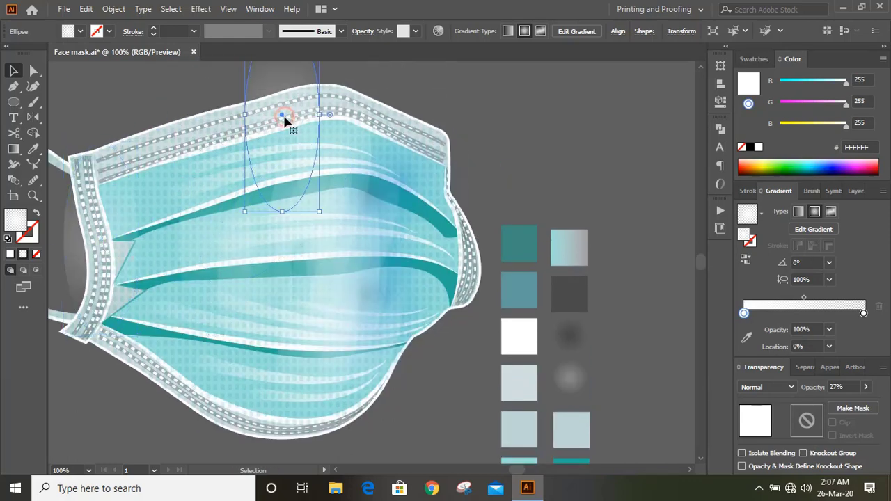
Adjust the white gradient ellipses at the mask's peak so that no glow spills above the upper band
scroll(371, 120, "up", 3)
left_click_drag(325, 78, 322, 137)
left_click(449, 116)
left_click(361, 149)
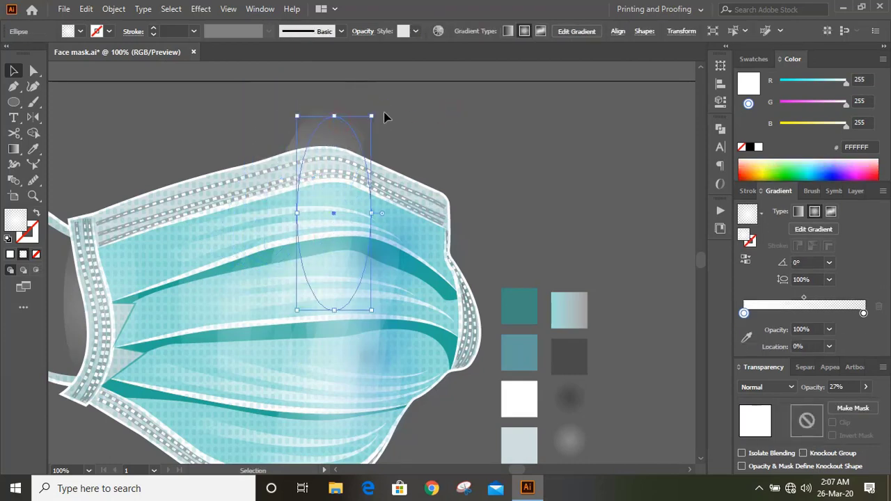
left_click(383, 112)
left_click(364, 116)
left_click_drag(353, 92, 327, 147)
left_click(445, 146)
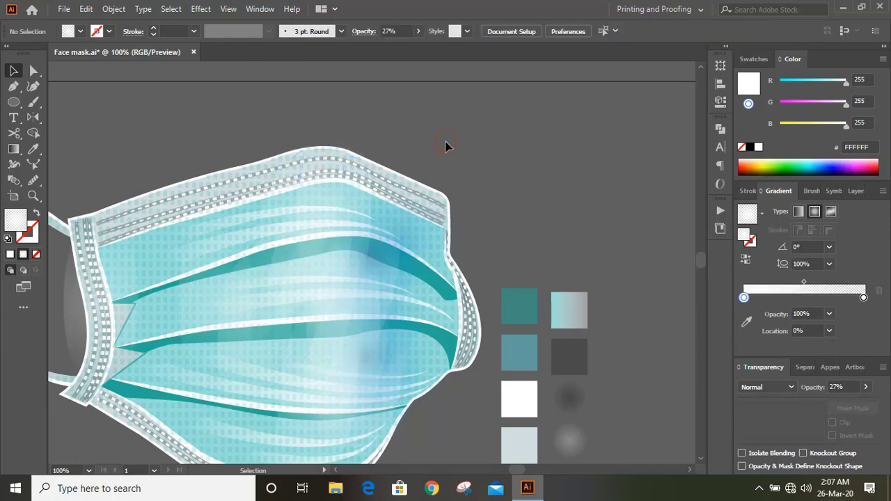
Draw a wide, flat shadow ellipse beneath the mask and sample the dark grey 4D4D4D swatch with Soft Light at 90% opacity
key("ctrl+0")
left_click(14, 102)
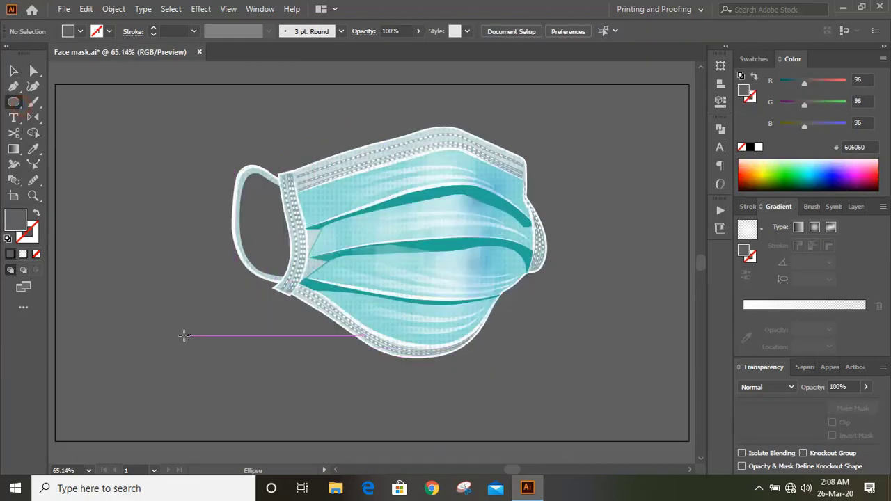
mouse_move(203, 333)
left_mouse_down()
mouse_move(264, 370)
mouse_move(523, 390)
mouse_move(620, 383)
mouse_move(647, 388)
mouse_move(662, 409)
mouse_move(613, 401)
mouse_move(621, 403)
left_mouse_up()
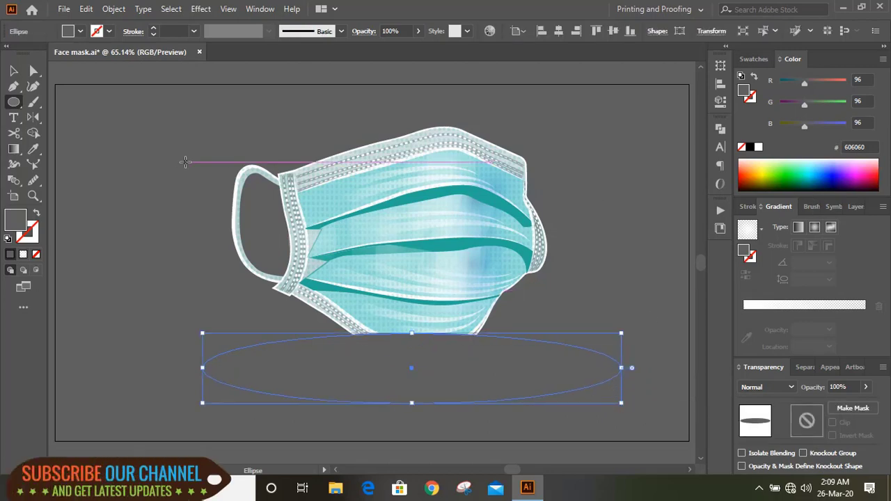
key("ctrl+minus")
key("ctrl+minus")
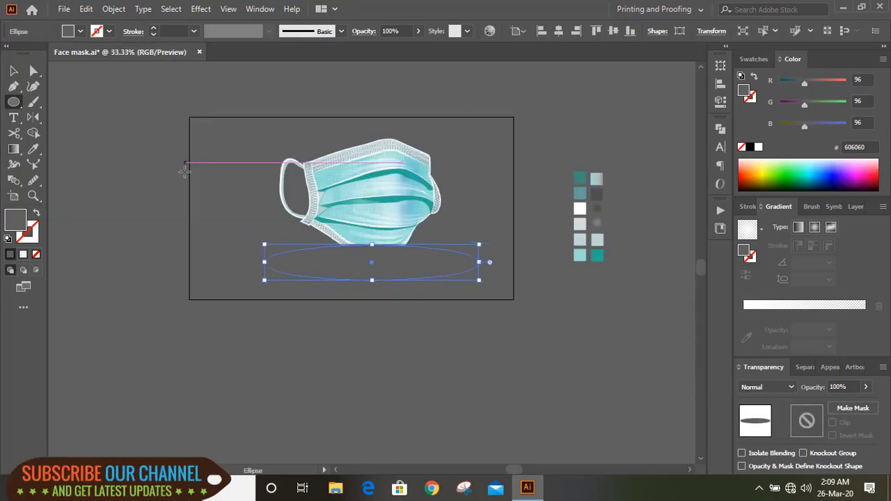
left_click(33, 148)
left_click(597, 191)
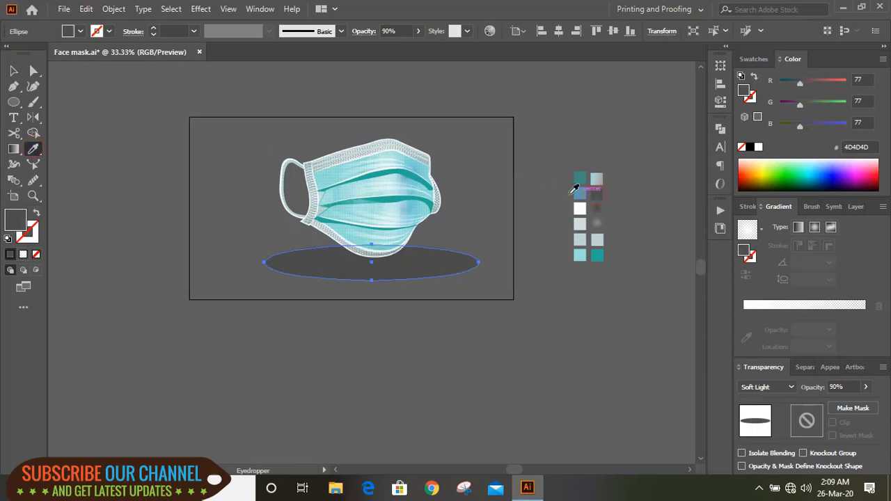
left_click(13, 70)
left_click(139, 184)
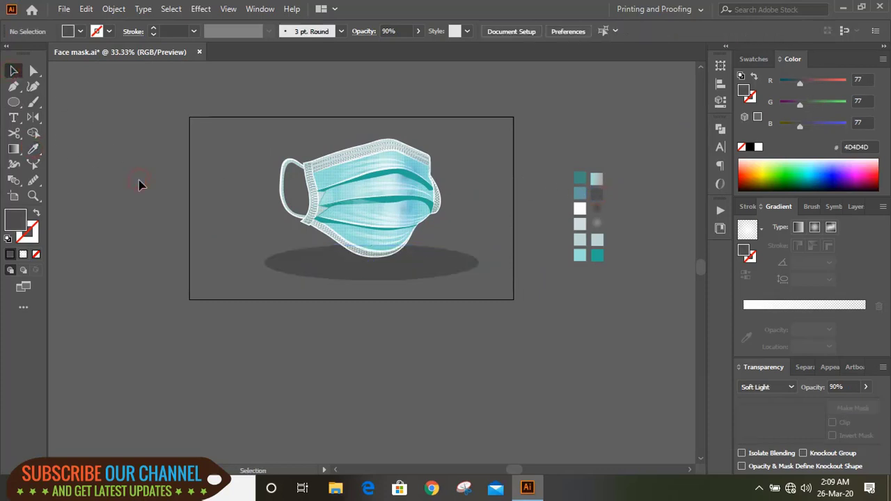
Copy the shadow ellipse in place and shrink the copy about its centre to a little under half its size
key("ctrl+equal")
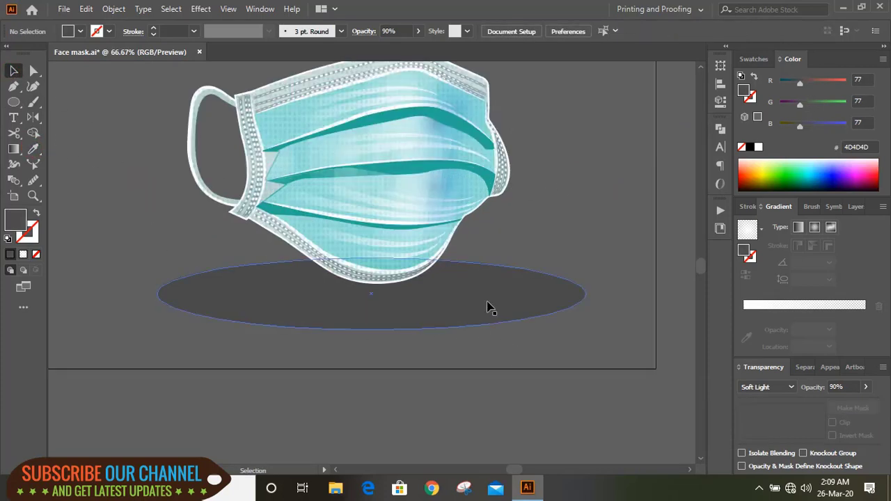
left_click(488, 306)
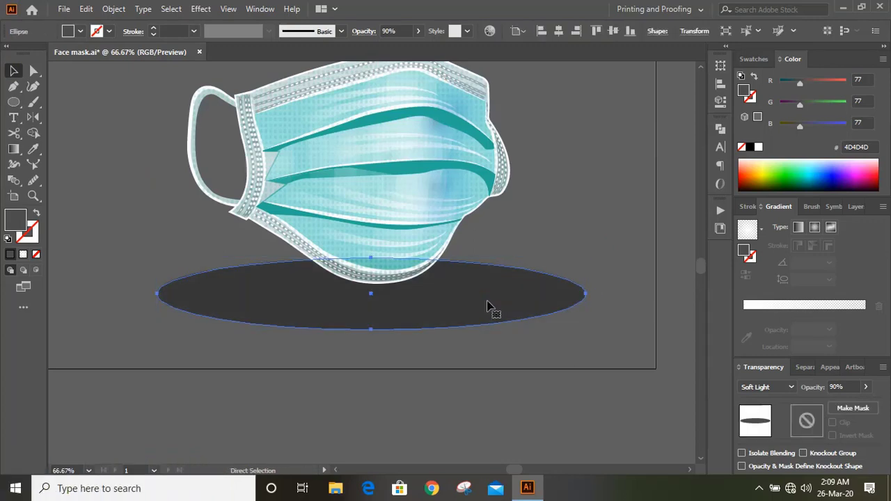
left_click_drag(588, 332, 466, 314)
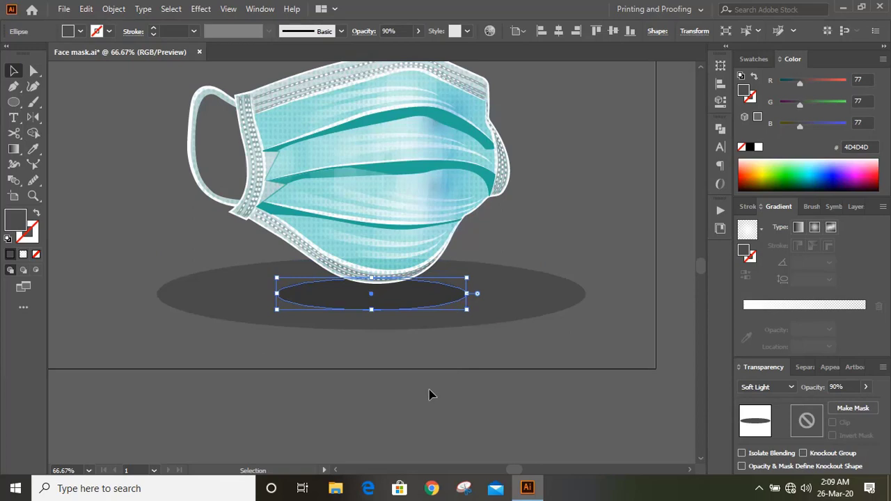